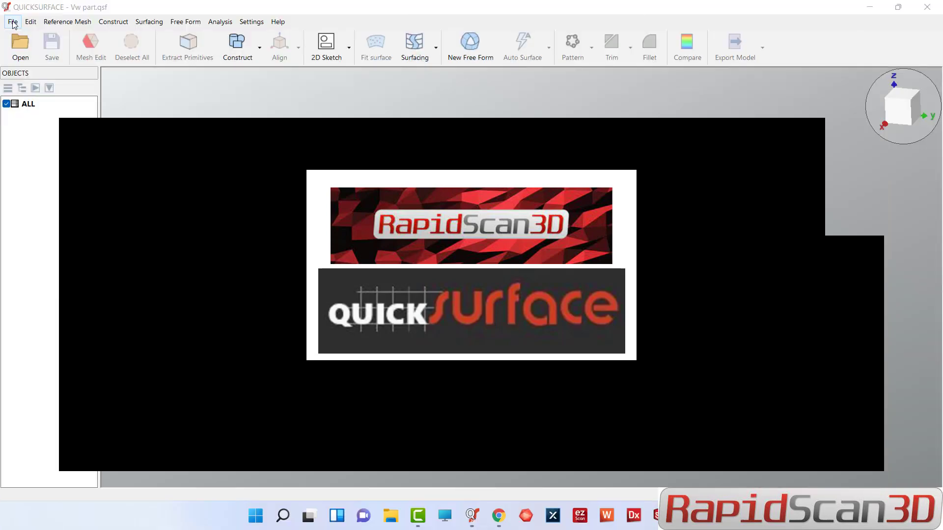
Import the Vw part mesh with the model units set to inches
click(13, 22)
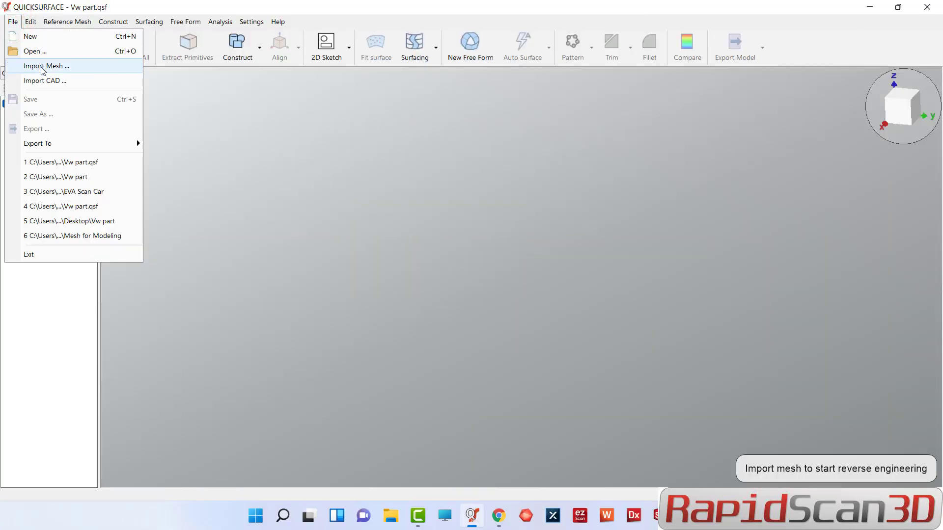
click(42, 67)
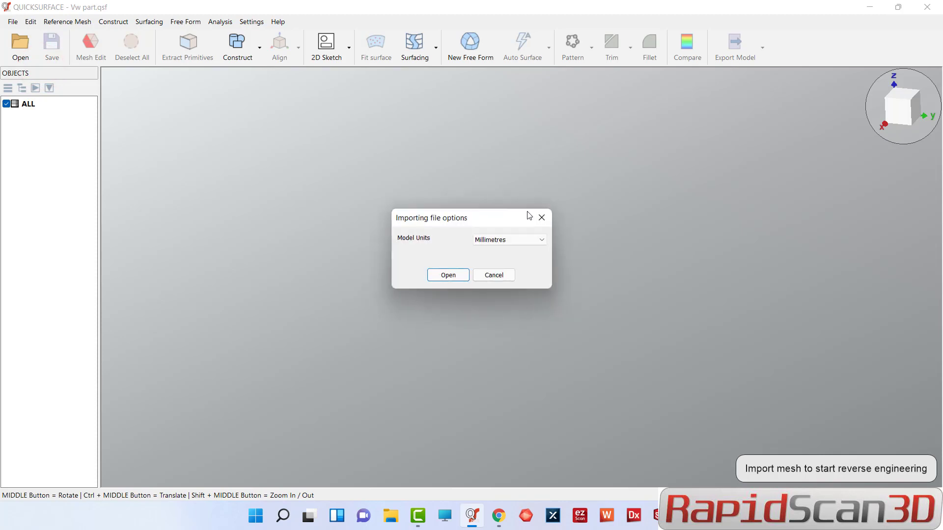
click(490, 245)
click(488, 257)
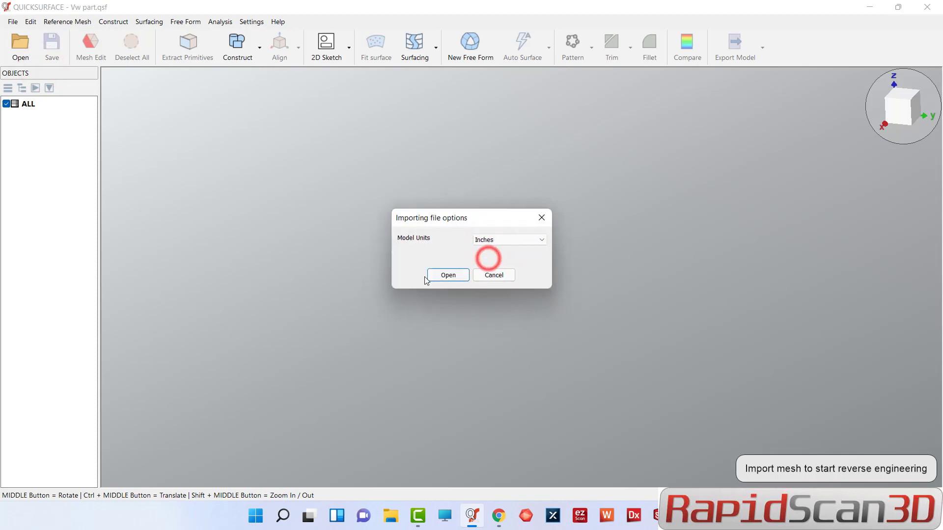
click(446, 276)
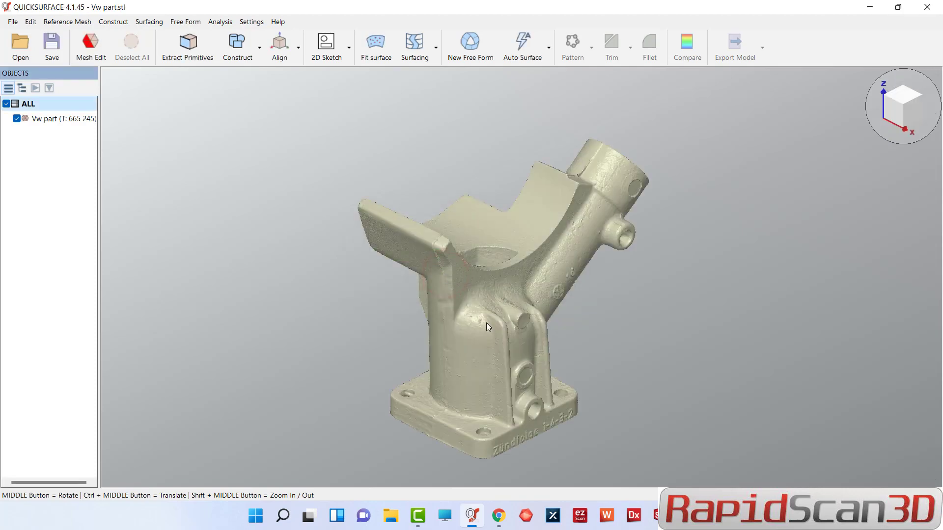
View the Vw part mesh's properties to check its overall X, Y and Z dimensions
middle_drag(486, 322, 46, 84)
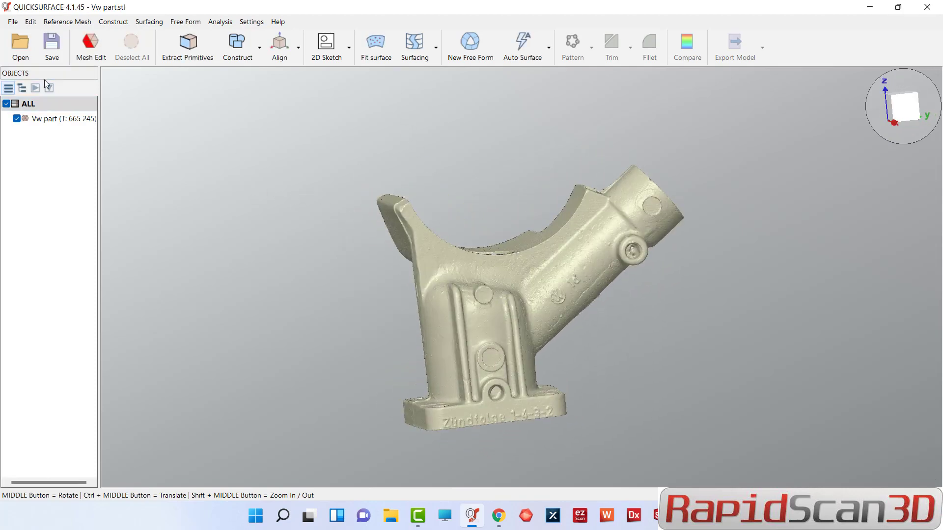
right_click(69, 123)
click(106, 219)
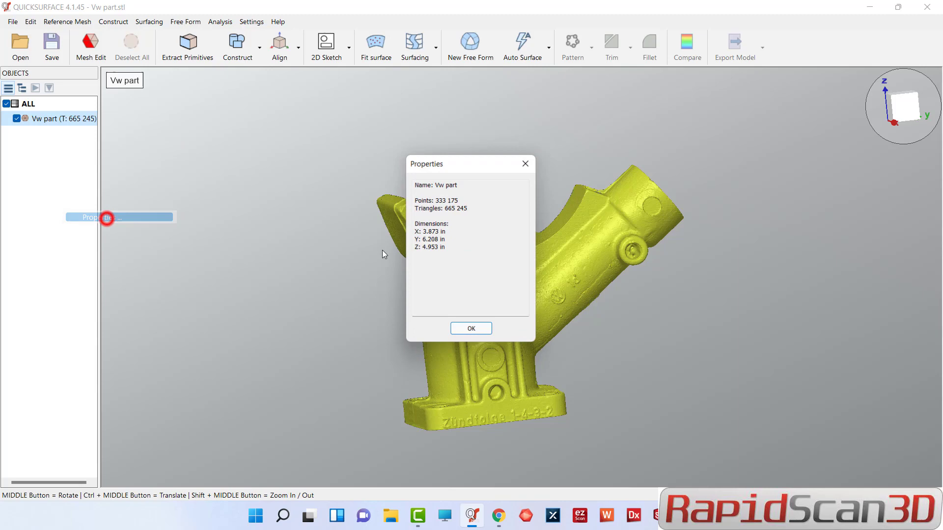
click(470, 330)
Create a 2D sketch for an extruded surface on a horizontal slicing plane through the base flange, offset about 0.125
mouse_move(474, 331)
middle_down()
mouse_move(427, 147)
mouse_move(497, 217)
mouse_move(412, 122)
middle_up()
click(326, 42)
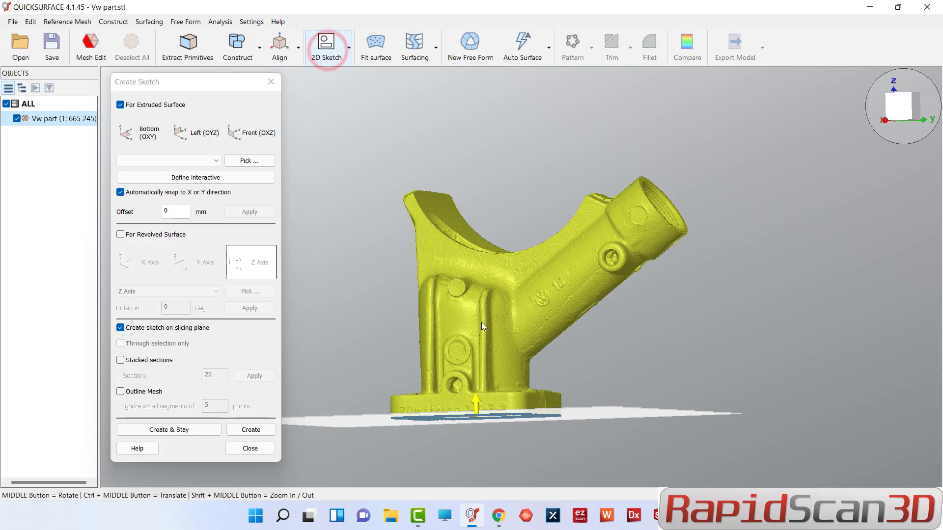
middle_drag(482, 325, 480, 391)
scroll(481, 392, up, 5)
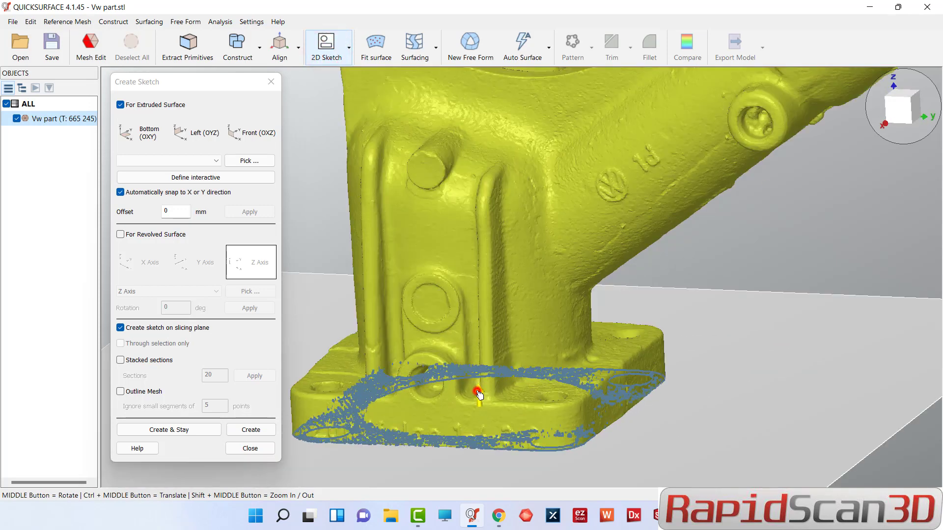
drag(479, 395, 478, 379)
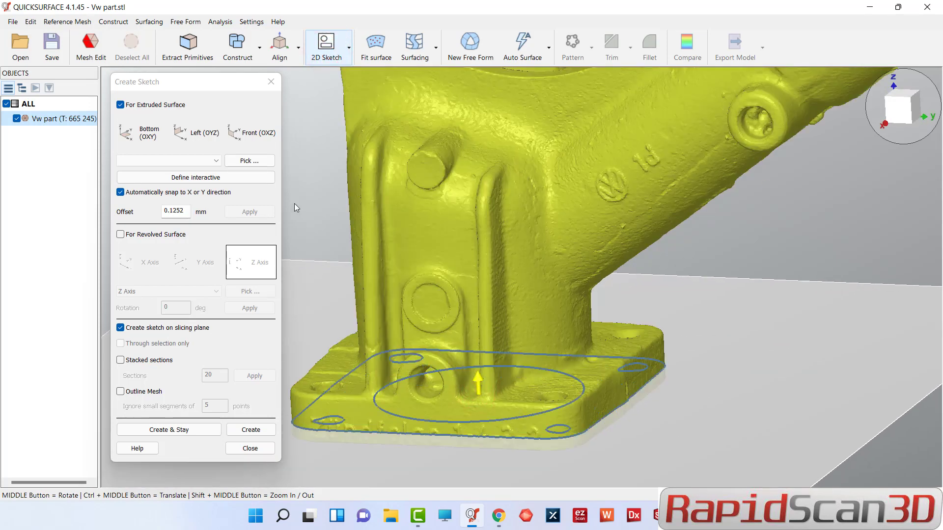
click(248, 428)
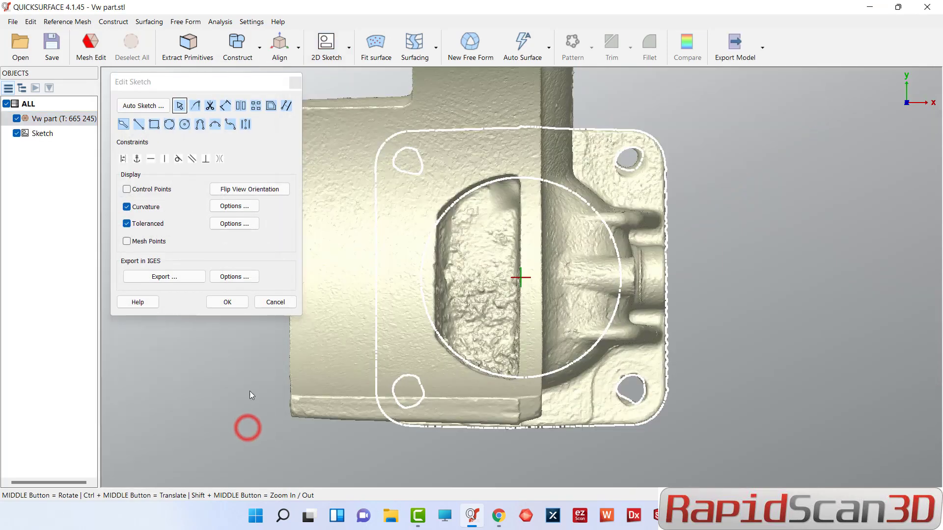
Sketch a rectangle enclosing the section outline of the base flange
click(154, 124)
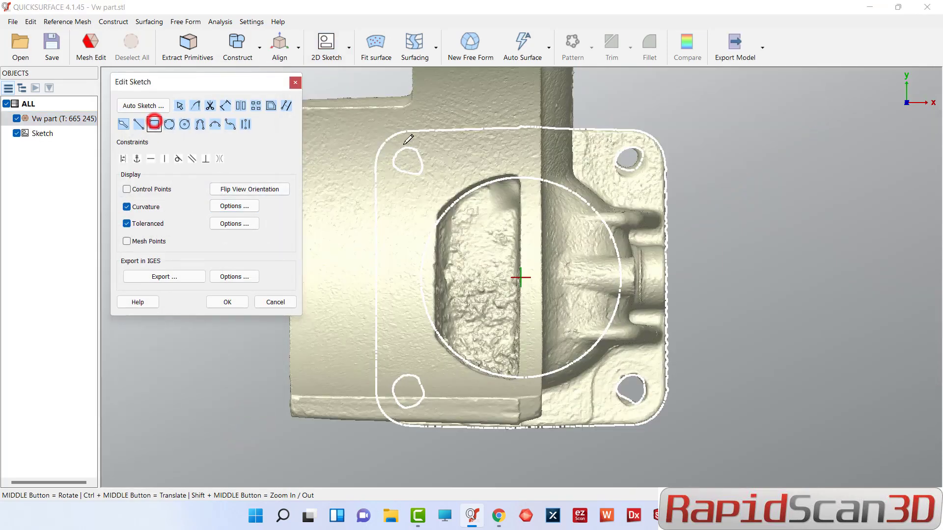
mouse_move(359, 118)
mouse_down()
mouse_move(520, 158)
mouse_move(667, 337)
mouse_up()
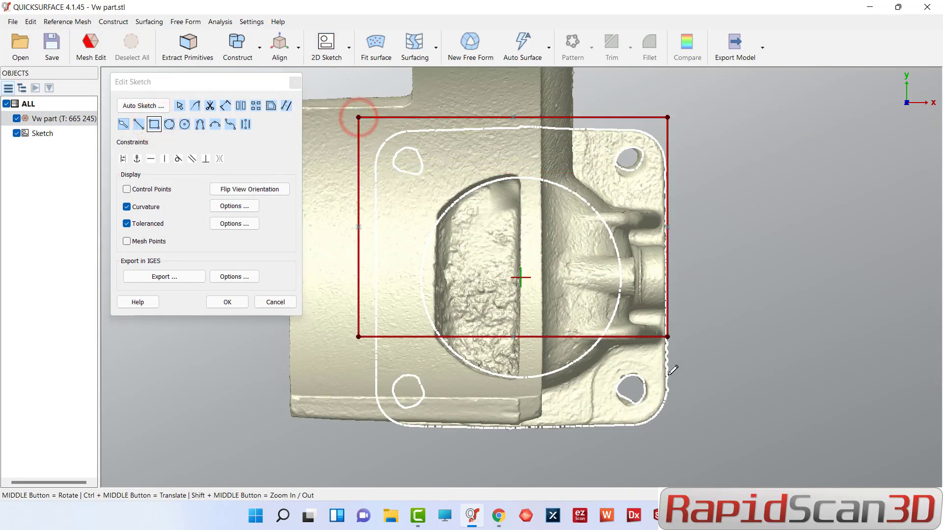
click(678, 437)
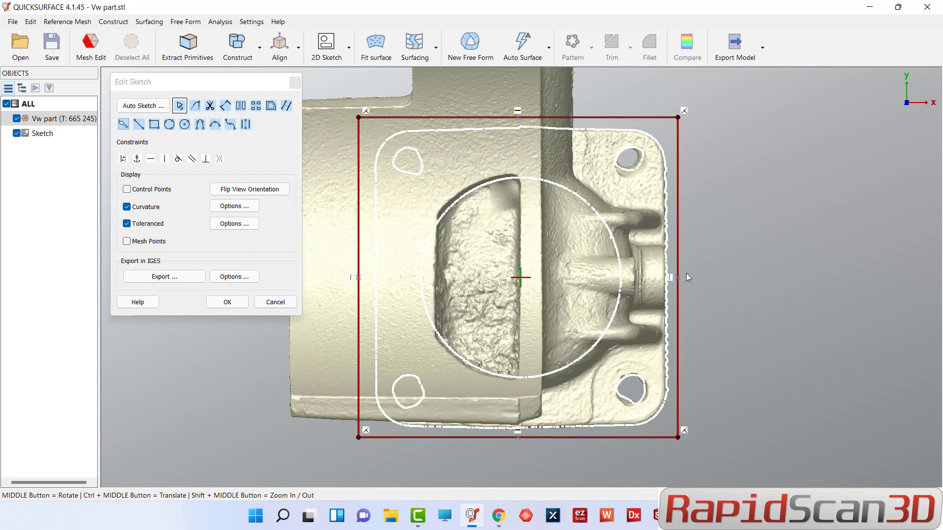
Move the rectangle's four sides onto the straight edges of the flange's section outline
drag(678, 278, 668, 277)
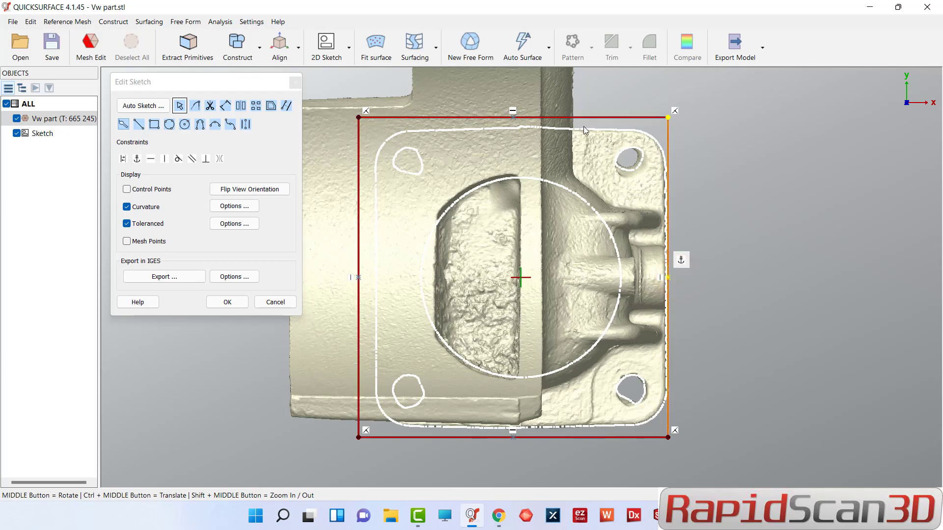
drag(581, 118, 581, 127)
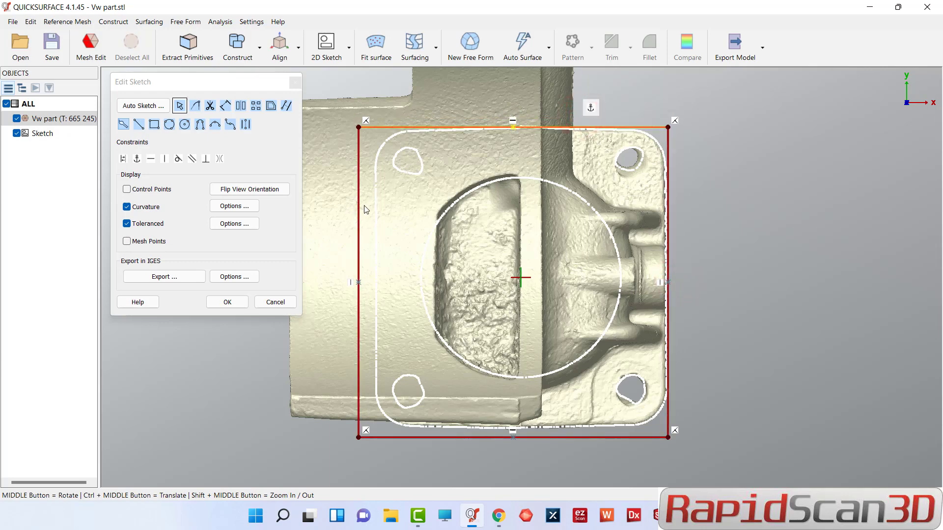
drag(359, 210, 376, 210)
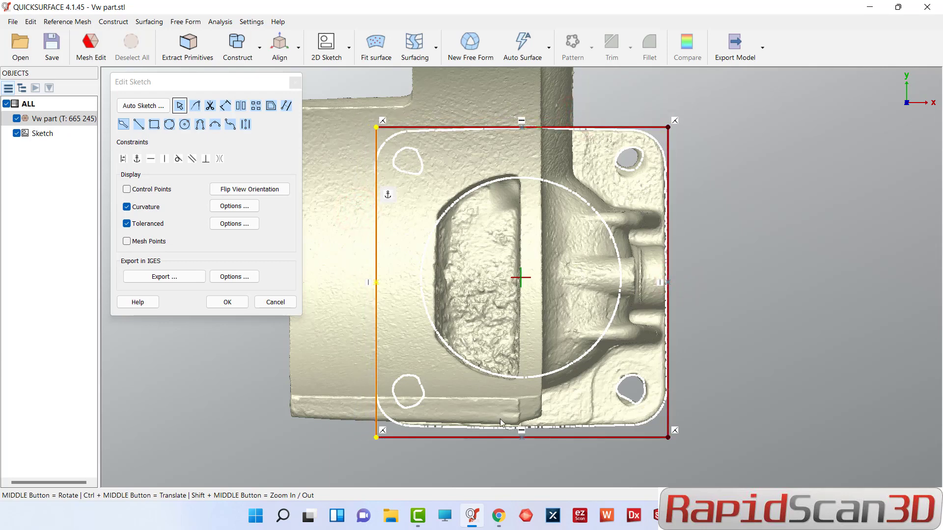
drag(521, 437, 521, 426)
Sketch a circle at the flange's upper-left bolt hole and adjust its size and centre to the hole's section outline
click(184, 124)
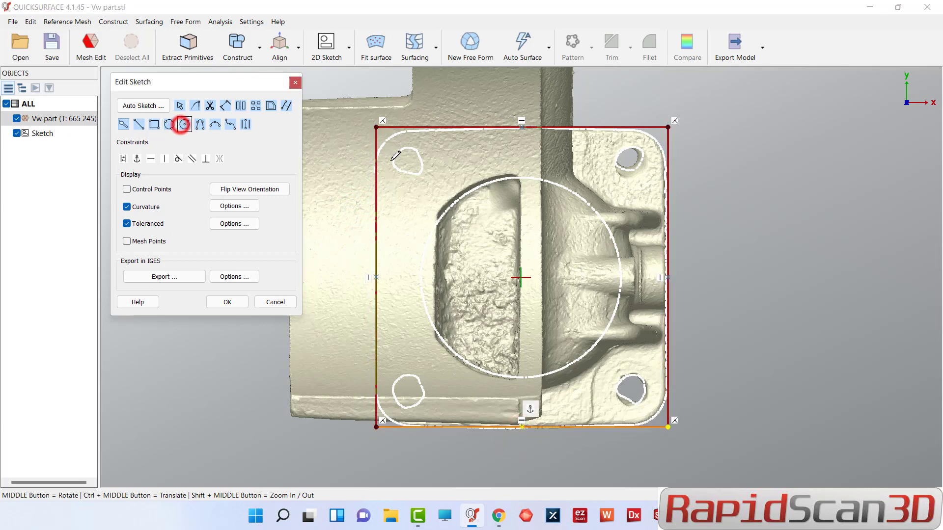
click(406, 156)
click(414, 164)
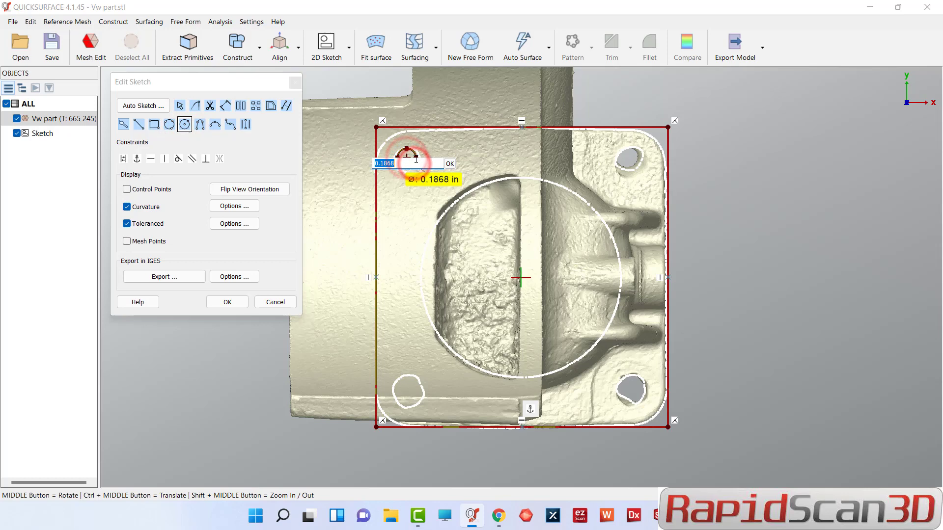
key(Return)
scroll(417, 164, up, 2)
key(Escape)
mouse_move(416, 156)
mouse_down()
mouse_move(425, 155)
mouse_move(408, 167)
mouse_up()
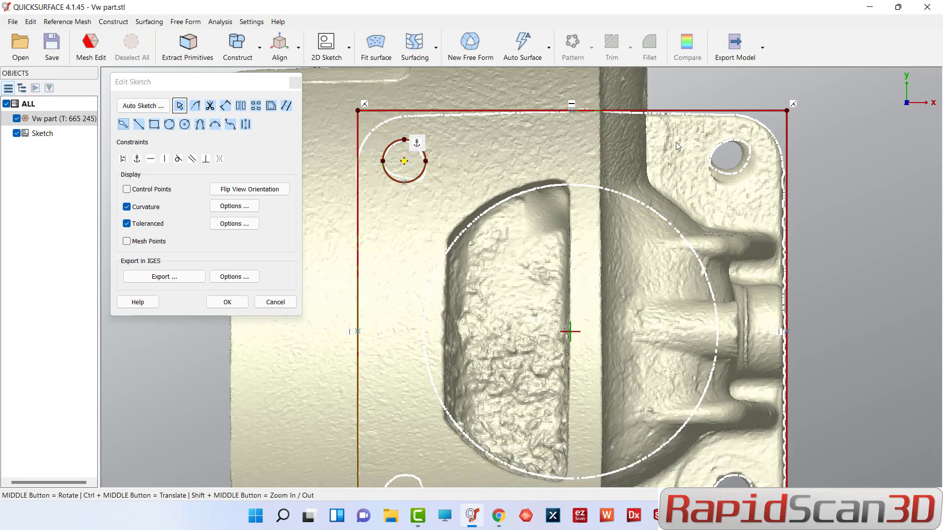
Sketch a circle about 0.22 in in diameter at the flange's upper-right bolt hole
click(185, 125)
click(728, 158)
scroll(763, 212, down, 5)
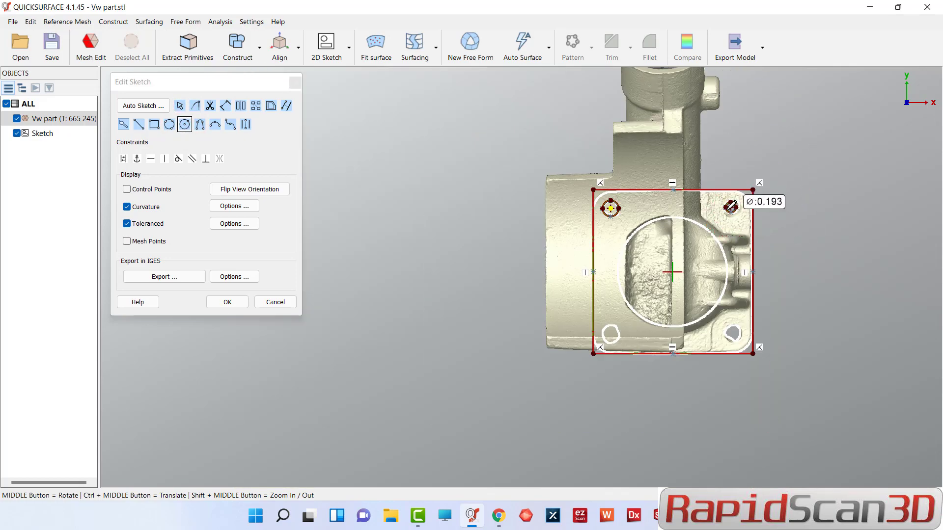
scroll(756, 204, up, 6)
click(723, 196)
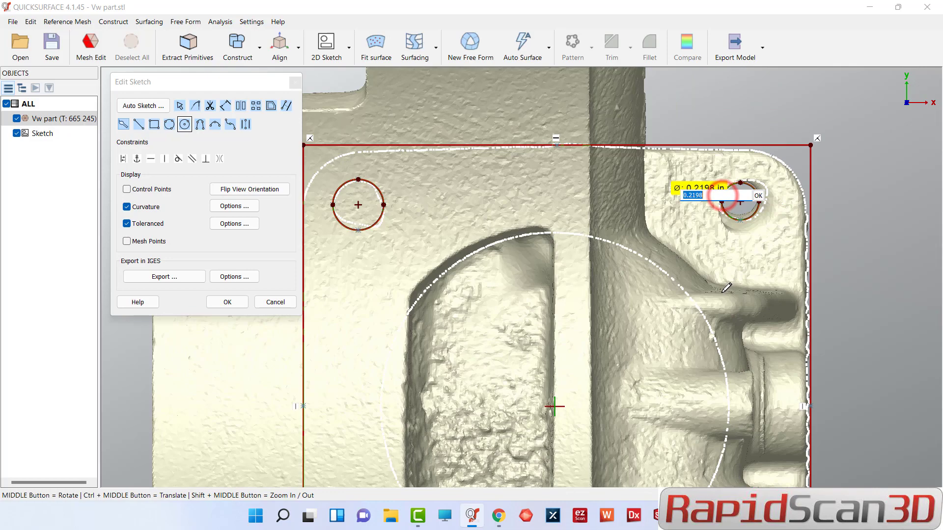
Sketch circles at the flange's lower bolt holes, about 0.284 in in diameter on the right and 0.331 in on the left
scroll(727, 287, down, 5)
scroll(749, 290, up, 3)
scroll(749, 294, down, 3)
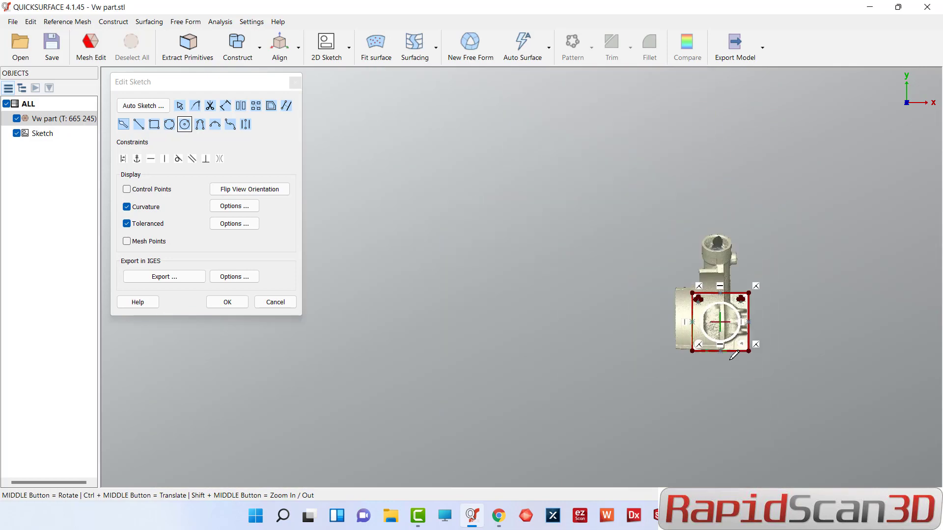
scroll(734, 355, up, 6)
click(800, 279)
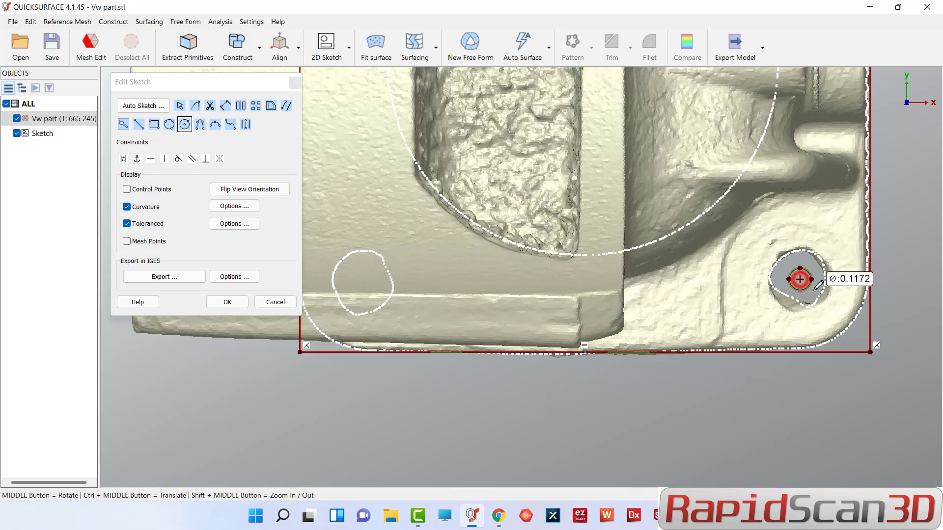
click(828, 290)
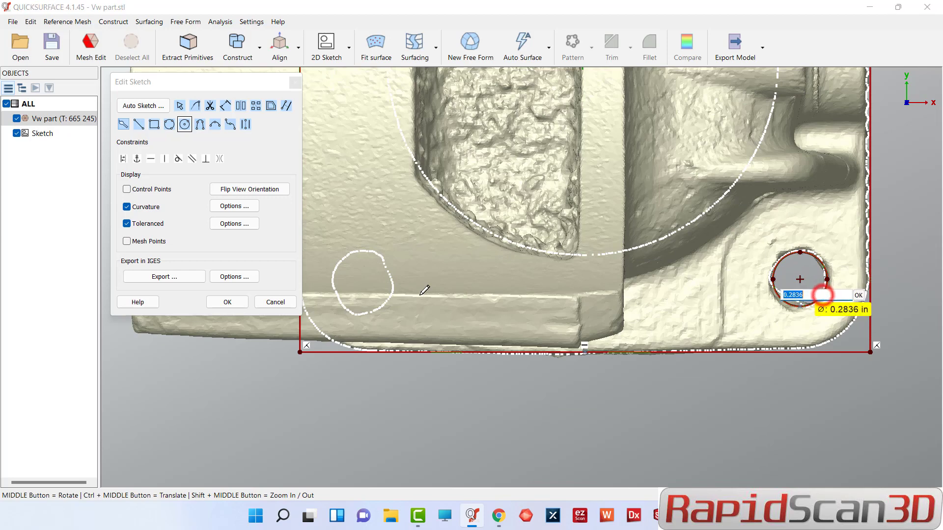
click(363, 283)
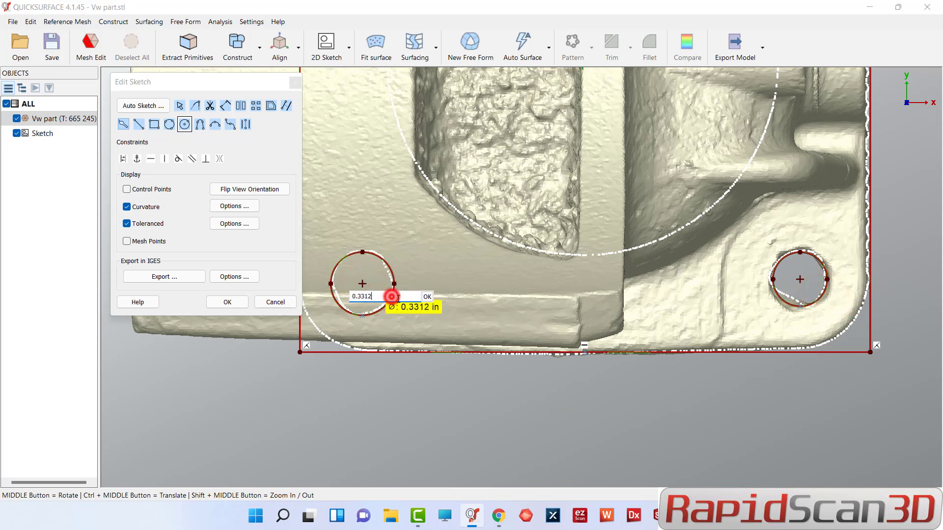
click(391, 294)
key(Escape)
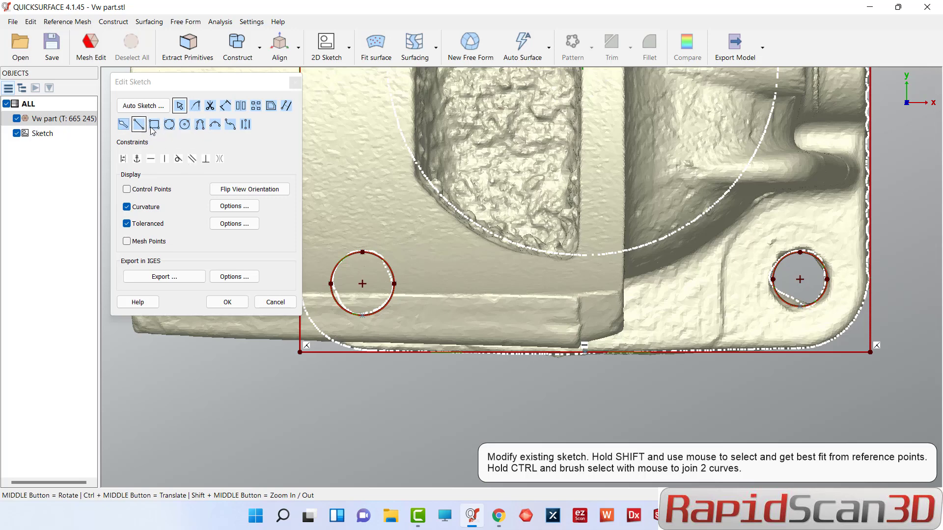
Refine the rectangle's upper and right sides to fit the flange's section points and finish the sketch
drag(243, 86, 245, 221)
mouse_move(474, 403)
shift+middle_down()
mouse_move(477, 327)
mouse_move(476, 341)
shift+middle_up()
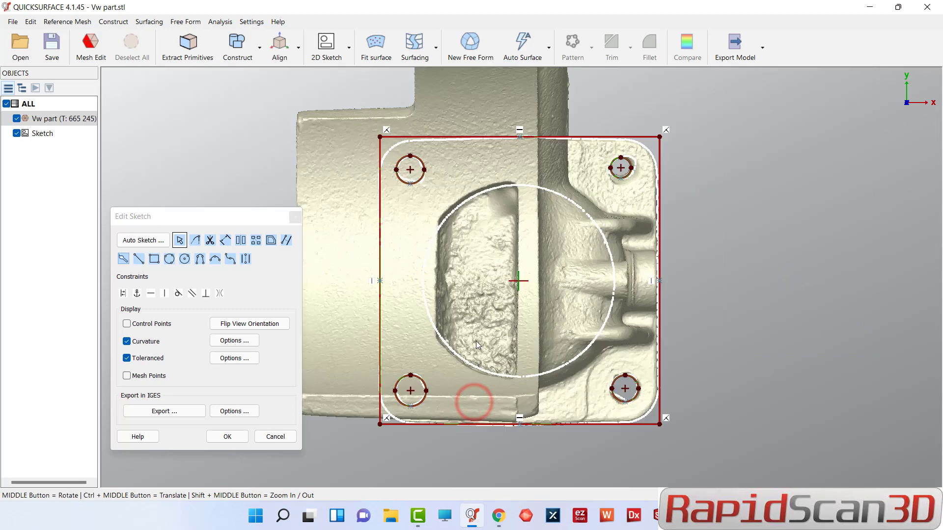
click(440, 141)
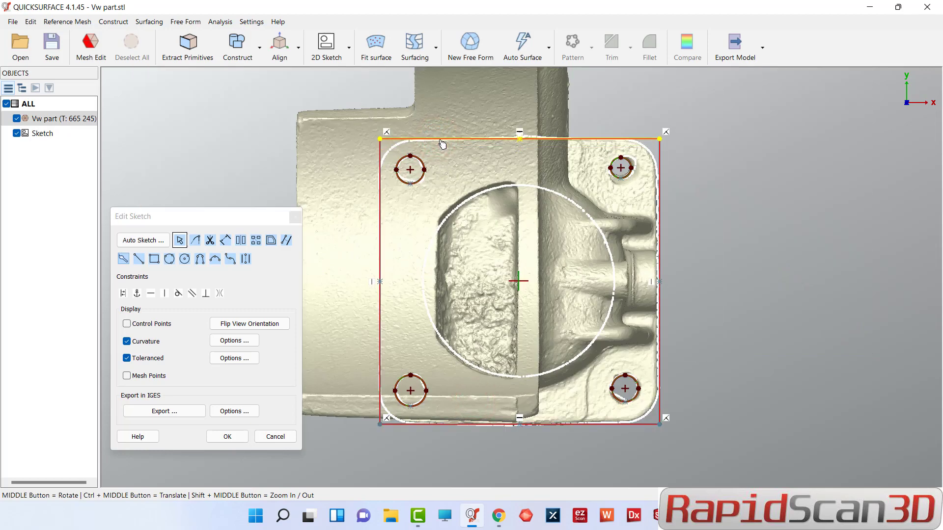
click(660, 255)
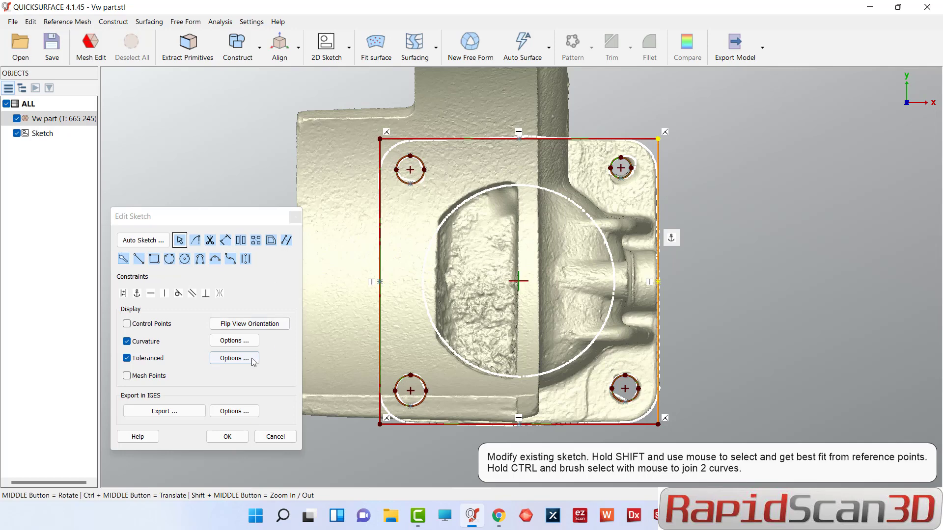
click(227, 438)
mouse_move(488, 366)
middle_down()
mouse_move(441, 333)
mouse_move(285, 451)
middle_up()
click(287, 425)
right_click(288, 425)
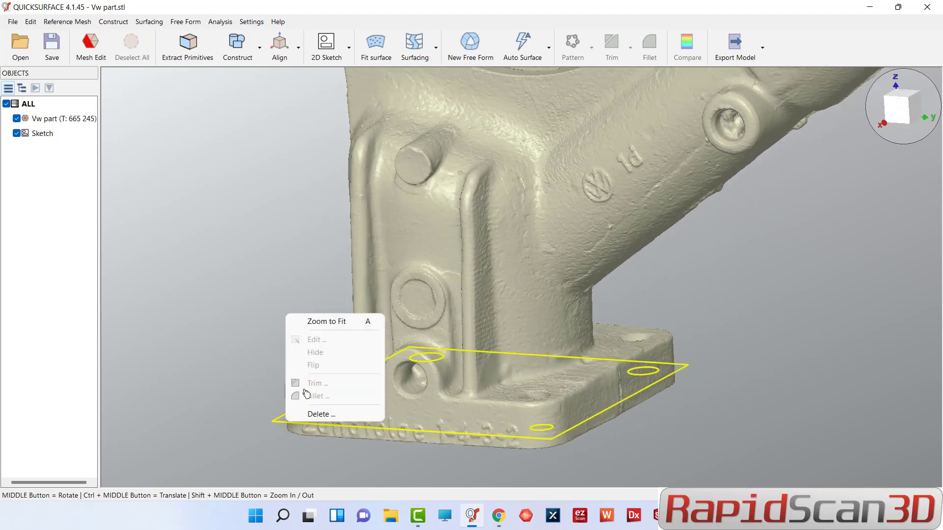
click(288, 411)
right_click(279, 419)
click(190, 263)
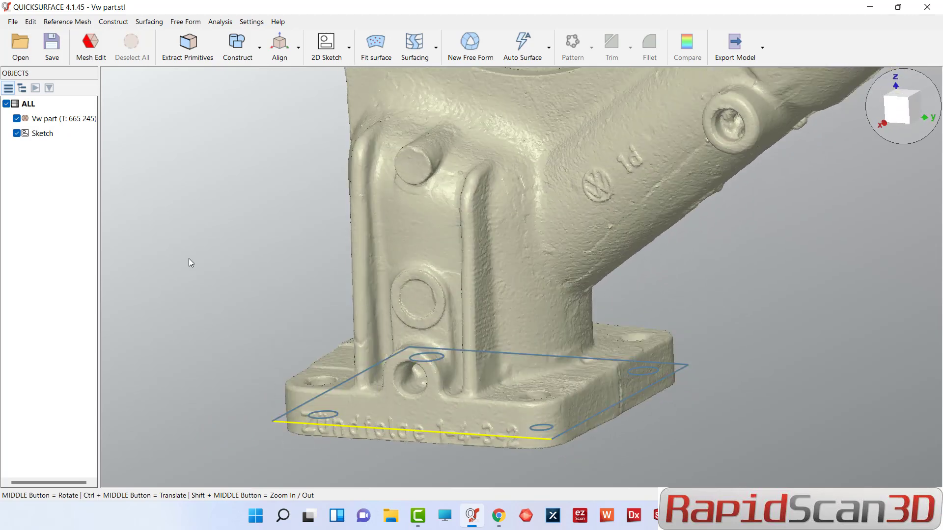
Extrude the flange sketch as a solid about 0.35 in upward and about 0.088 in downward
scroll(476, 248, down, 5)
middle_drag(498, 257, 510, 318)
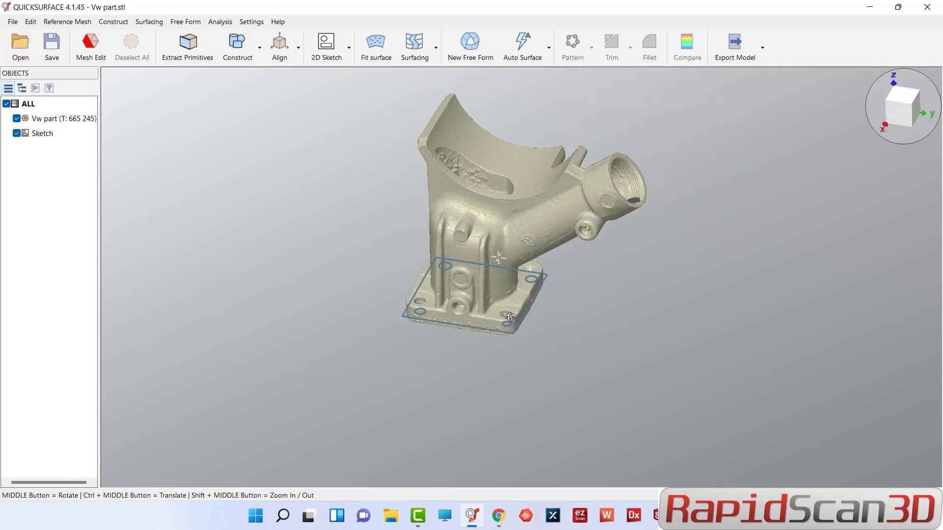
right_click(39, 133)
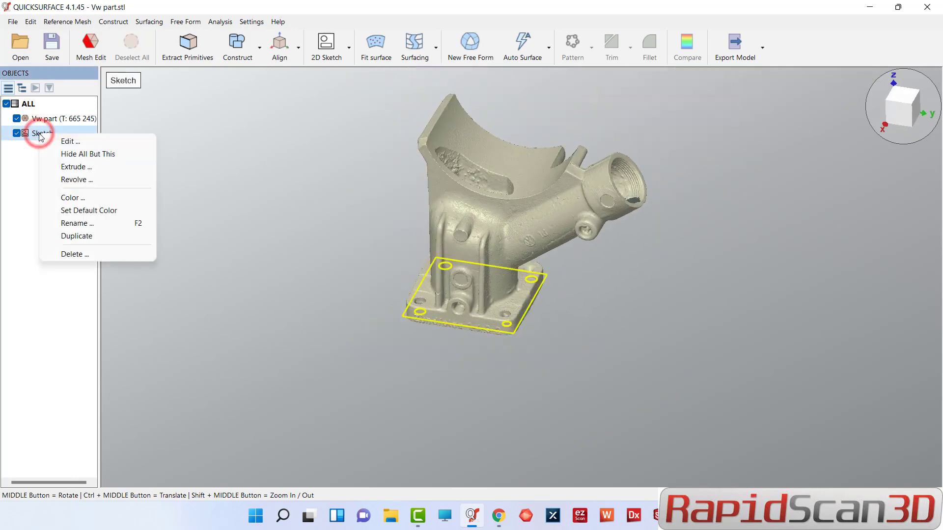
click(74, 167)
scroll(470, 306, up, 5)
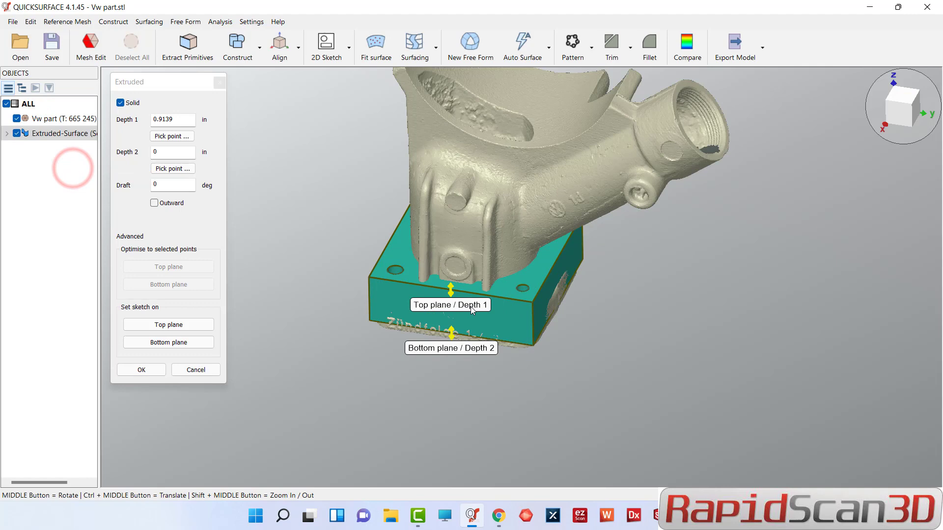
middle_drag(471, 307, 482, 204)
drag(451, 226, 443, 313)
middle_drag(443, 312, 449, 272)
scroll(453, 257, up, 5)
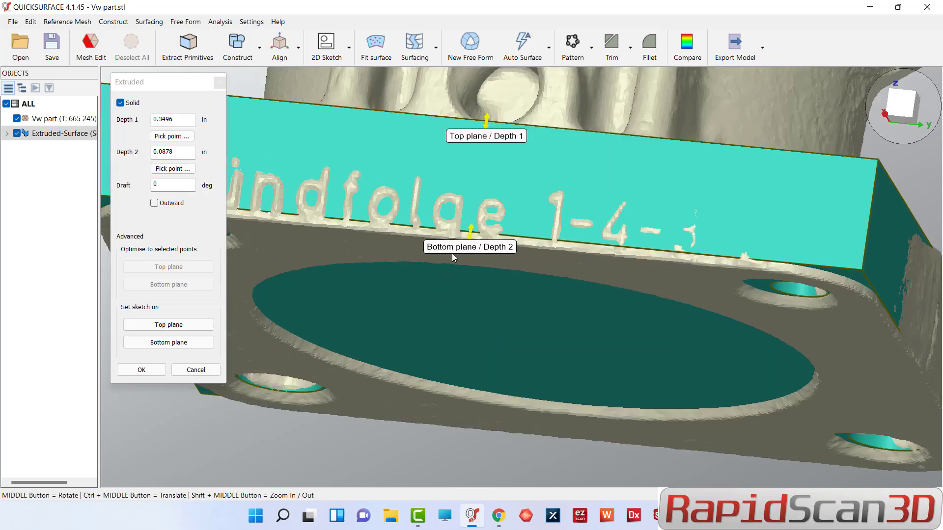
Try to set the extrusion's Depth 1 by picking a point on the flange's underside
click(172, 136)
click(284, 250)
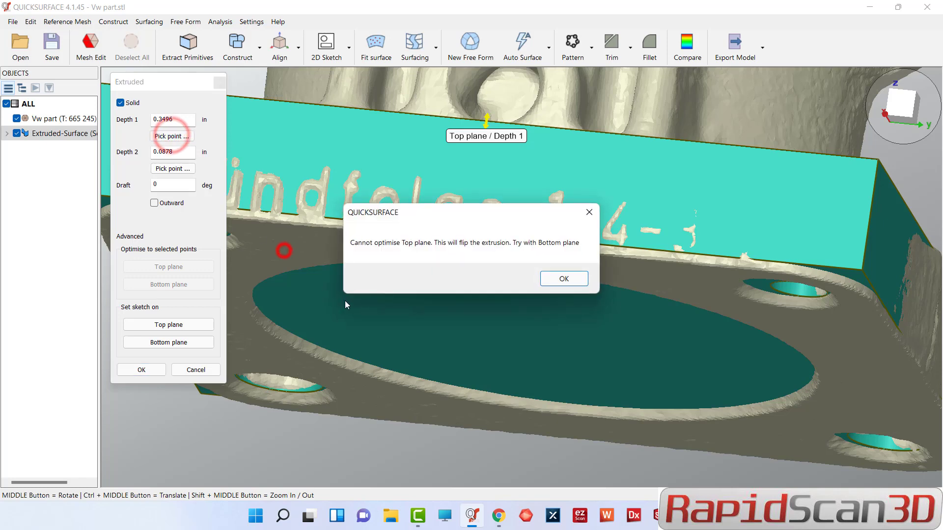
click(564, 280)
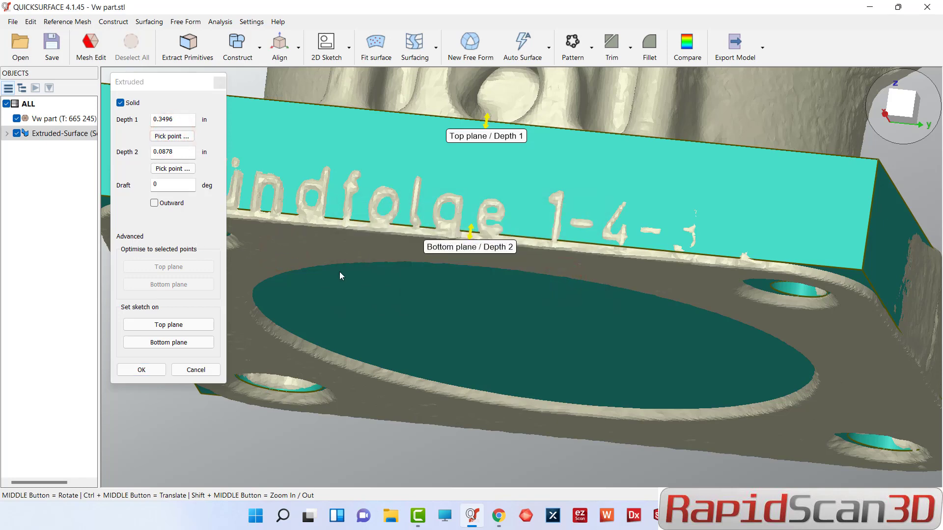
Set the sketch on the extrusion's bottom plane, extend Depth 2 about 0.036 in past the scanned underside, and accept the extrusion
click(162, 325)
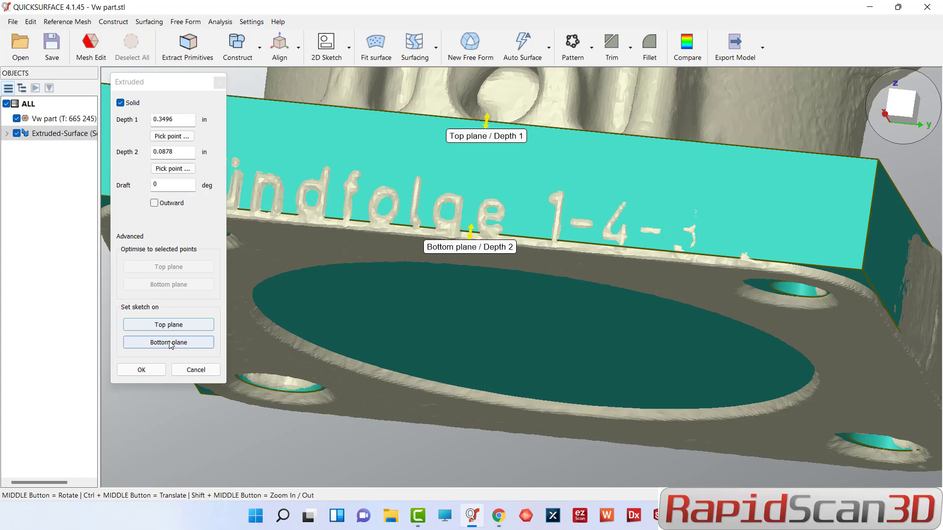
click(170, 343)
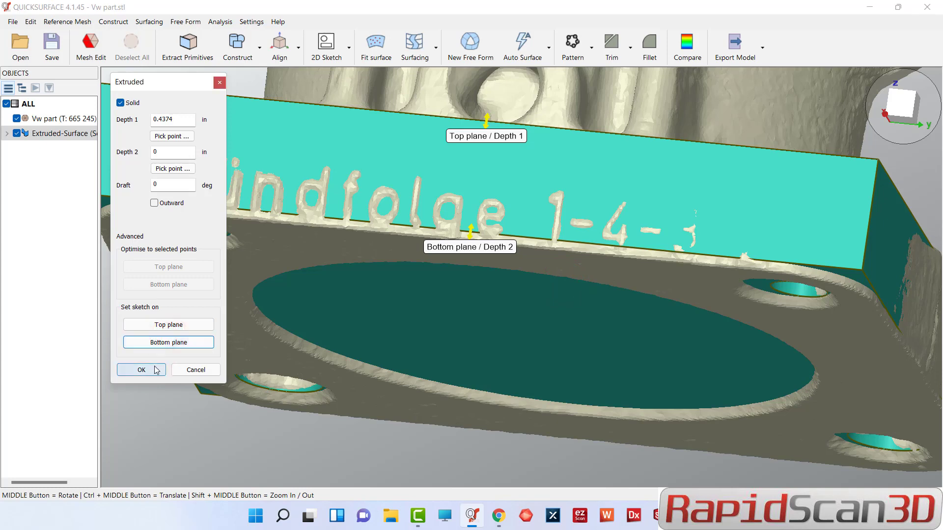
drag(469, 238, 472, 251)
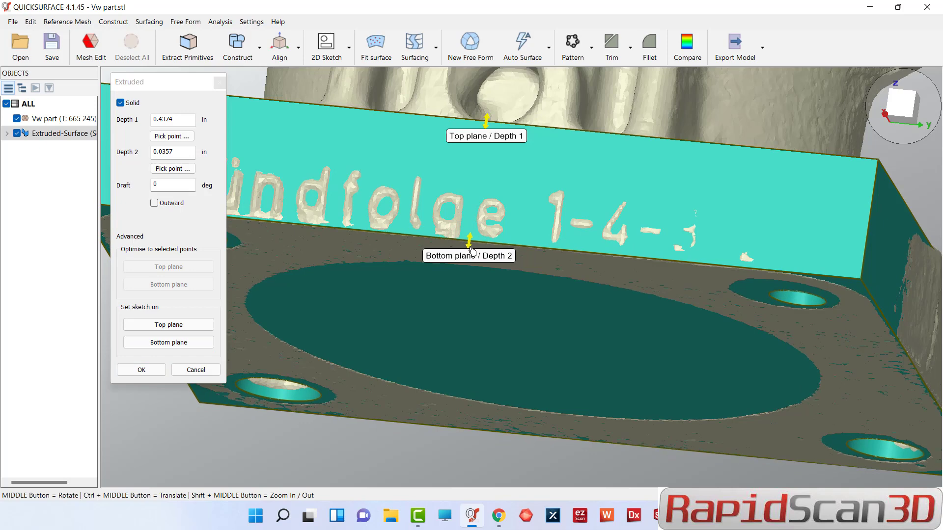
click(147, 369)
Start extracting a primitive and brush-select the neck's mesh between the front rib and the angled pipe
scroll(495, 329, down, 5)
middle_drag(495, 329, 598, 261)
scroll(650, 265, down, 5)
scroll(637, 245, up, 8)
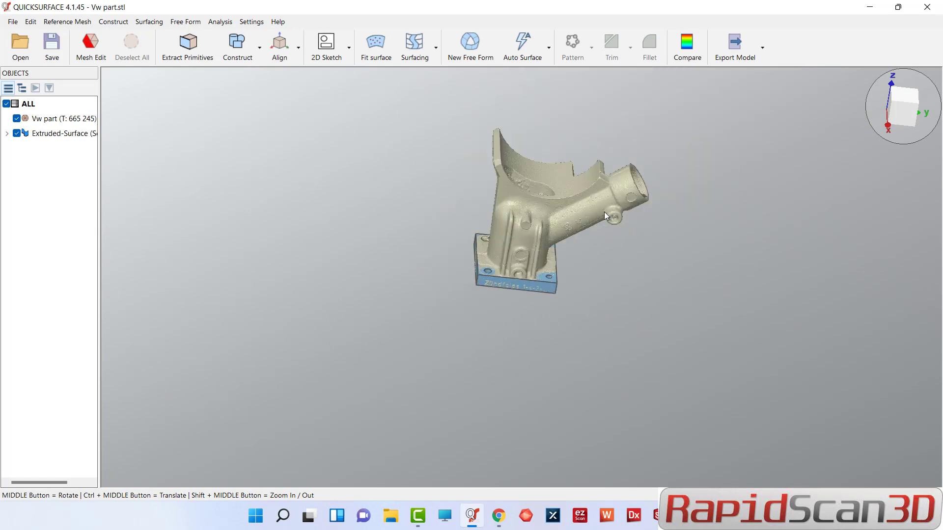
scroll(539, 255, down, 3)
middle_drag(468, 274, 442, 196)
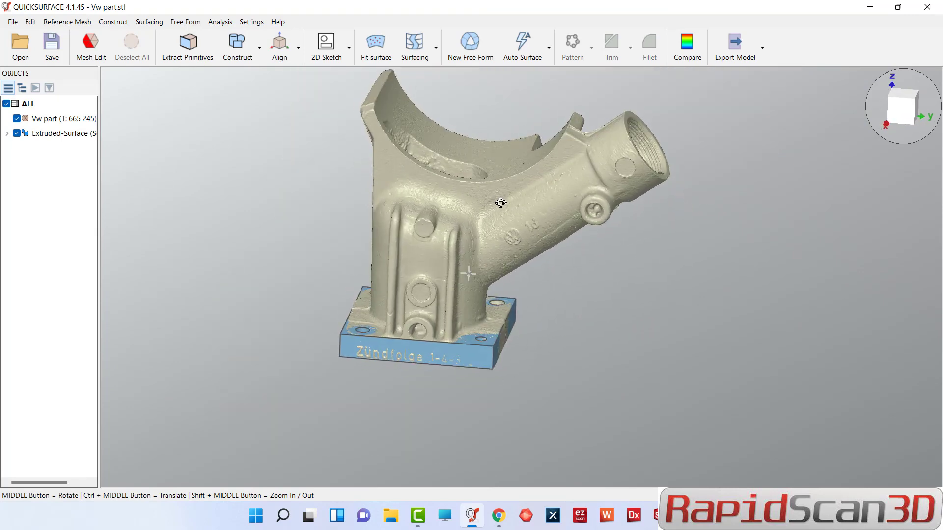
click(191, 44)
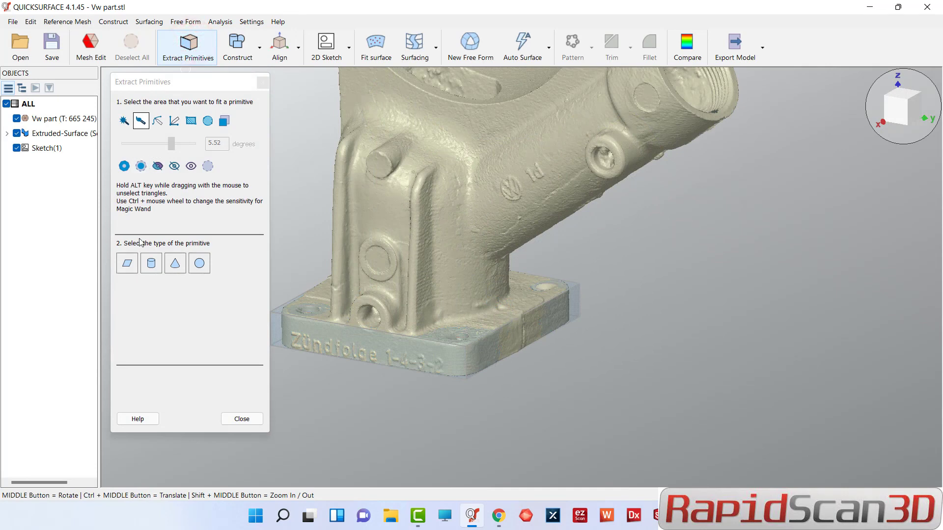
click(151, 264)
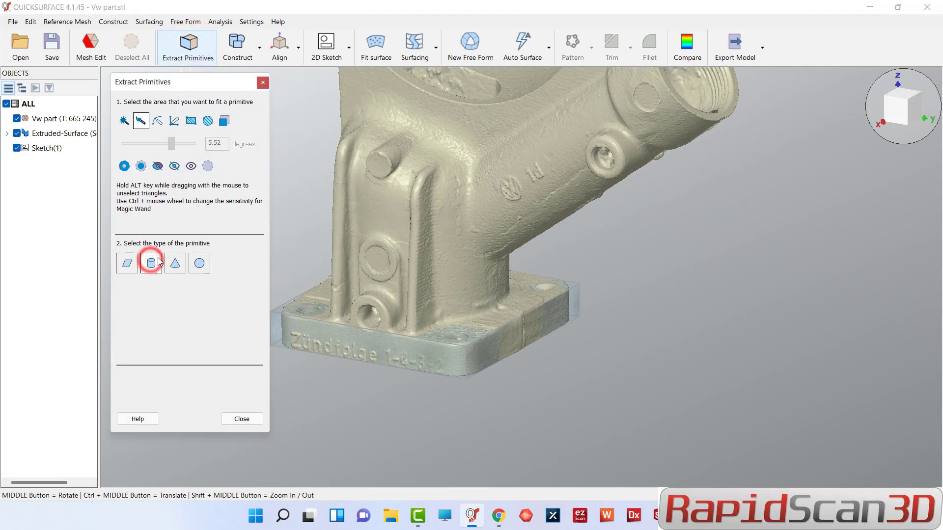
mouse_move(452, 226)
mouse_down()
mouse_move(457, 283)
mouse_move(474, 293)
mouse_up()
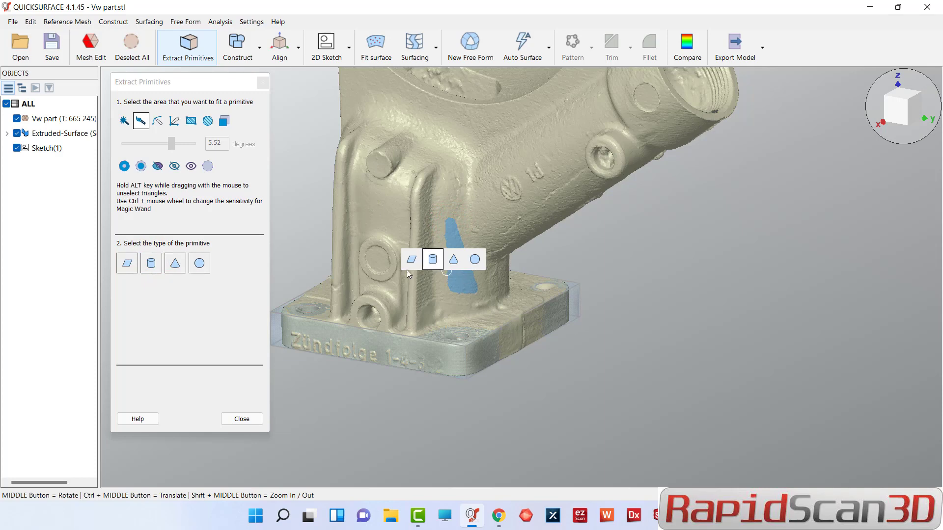
click(169, 144)
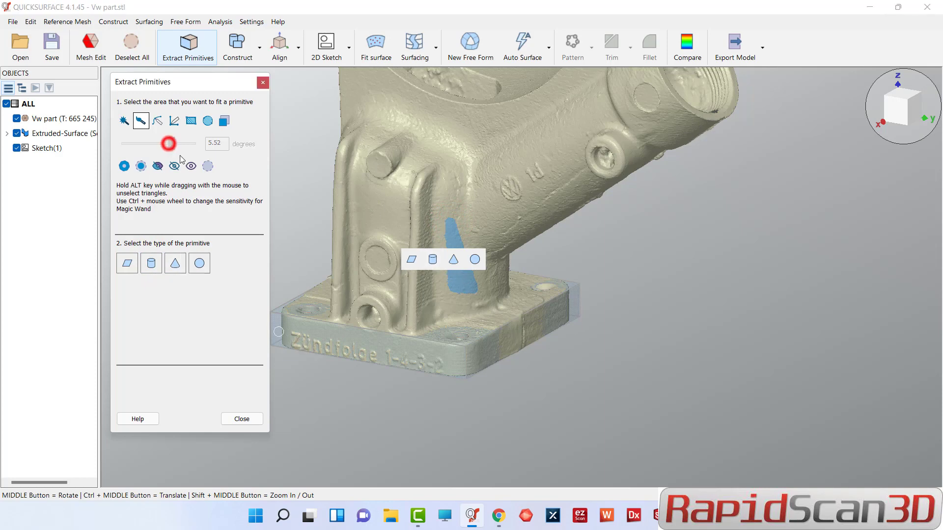
mouse_move(478, 291)
mouse_down()
mouse_move(504, 280)
mouse_move(482, 282)
mouse_up()
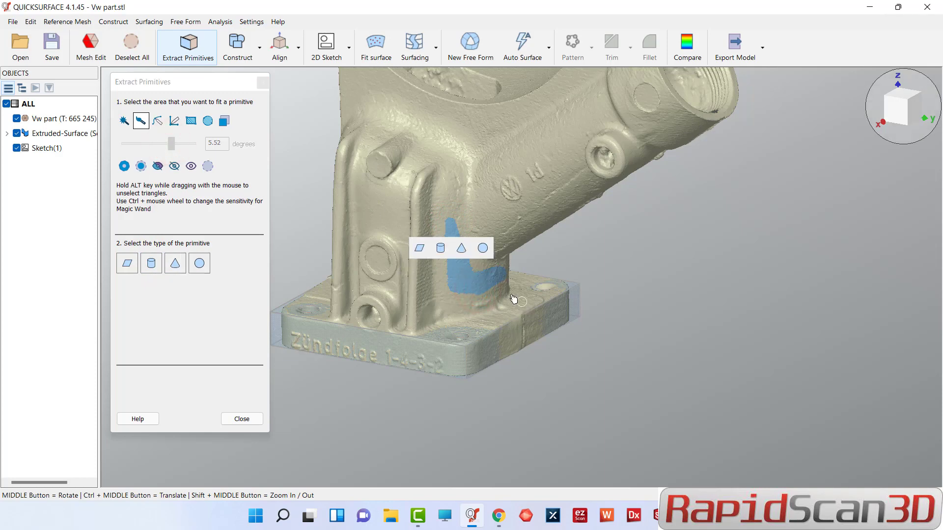
Extend the brushed selection around the neck directly below the angled pipe
middle_drag(512, 298, 255, 282)
mouse_move(462, 273)
mouse_down()
mouse_move(505, 248)
mouse_move(515, 207)
mouse_up()
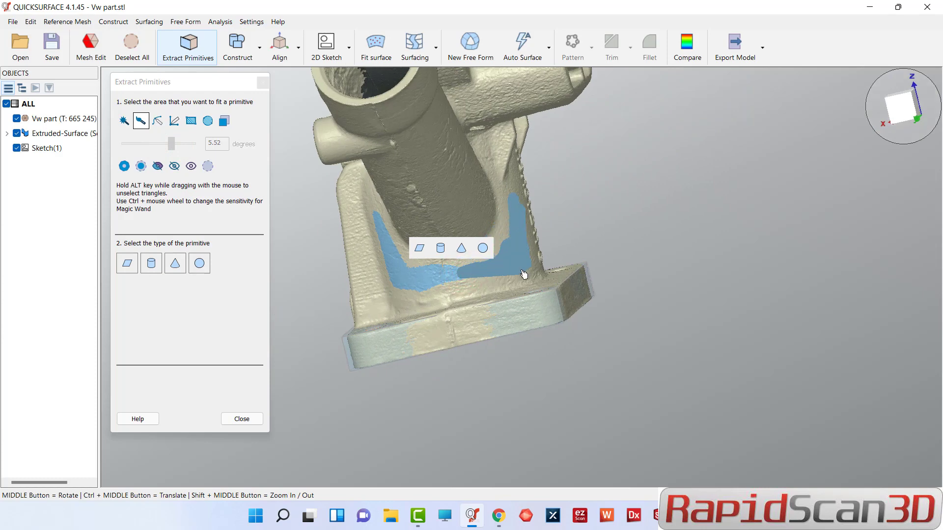
drag(396, 292, 445, 275)
Brush-select the neck's curved surface on the side opposite the angled pipe
scroll(511, 267, down, 3)
middle_drag(501, 272, 299, 290)
scroll(460, 260, up, 3)
drag(540, 200, 544, 237)
middle_drag(546, 235, 514, 281)
drag(569, 248, 602, 191)
mouse_move(602, 194)
middle_down()
mouse_move(394, 299)
mouse_move(379, 297)
middle_up()
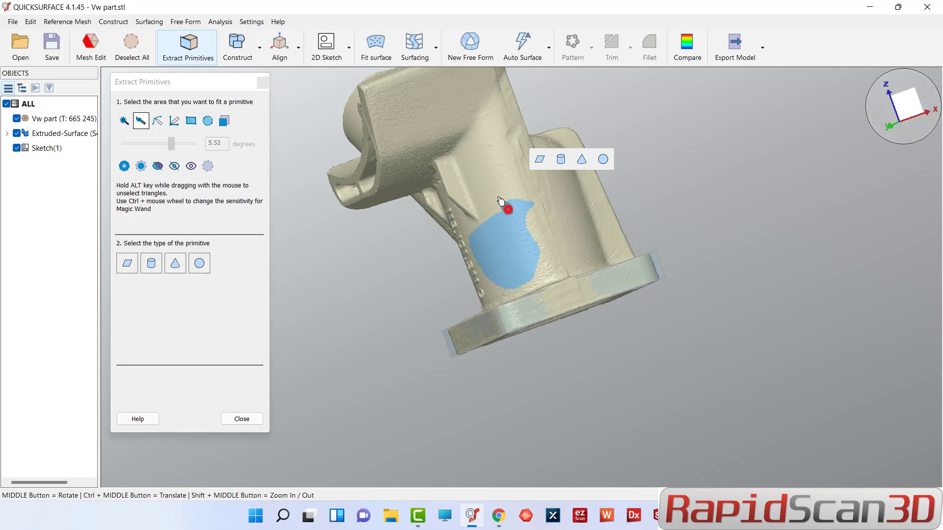
mouse_move(501, 201)
mouse_down()
mouse_move(562, 243)
mouse_move(482, 267)
mouse_up()
Widen the opposite-side selection towards the neck's ribbed face and down near the flange
mouse_move(481, 267)
middle_down()
mouse_move(485, 293)
mouse_move(526, 261)
middle_up()
scroll(526, 261, up, 3)
mouse_move(529, 179)
mouse_down()
mouse_move(520, 178)
mouse_move(574, 246)
mouse_up()
mouse_move(600, 214)
mouse_down()
mouse_move(612, 268)
mouse_move(547, 286)
mouse_up()
middle_drag(569, 279, 472, 295)
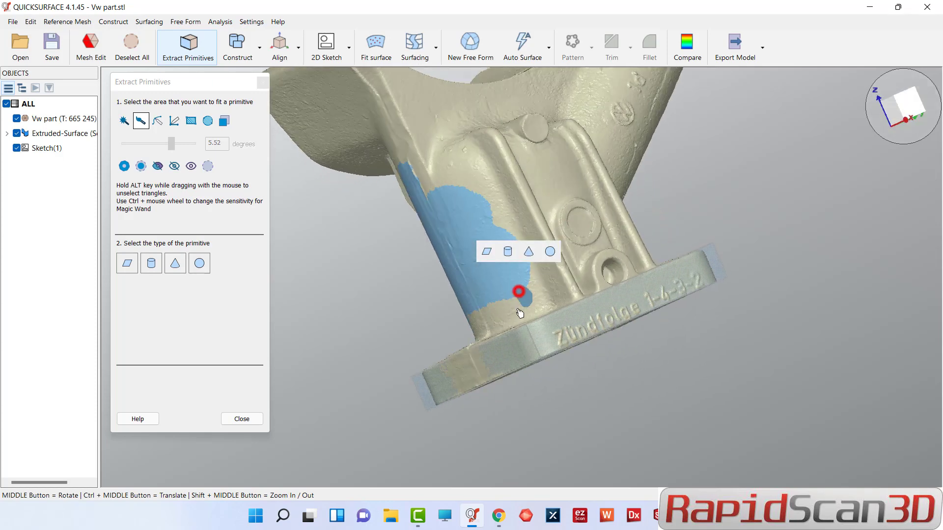
drag(517, 310, 469, 314)
Fill in the neck selection beside the ribs and next to the embossed part number
mouse_move(535, 347)
middle_down()
mouse_move(507, 377)
mouse_move(485, 216)
middle_up()
drag(471, 211, 527, 322)
mouse_move(484, 233)
mouse_down()
mouse_move(519, 282)
mouse_move(485, 217)
mouse_up()
middle_drag(485, 217, 605, 252)
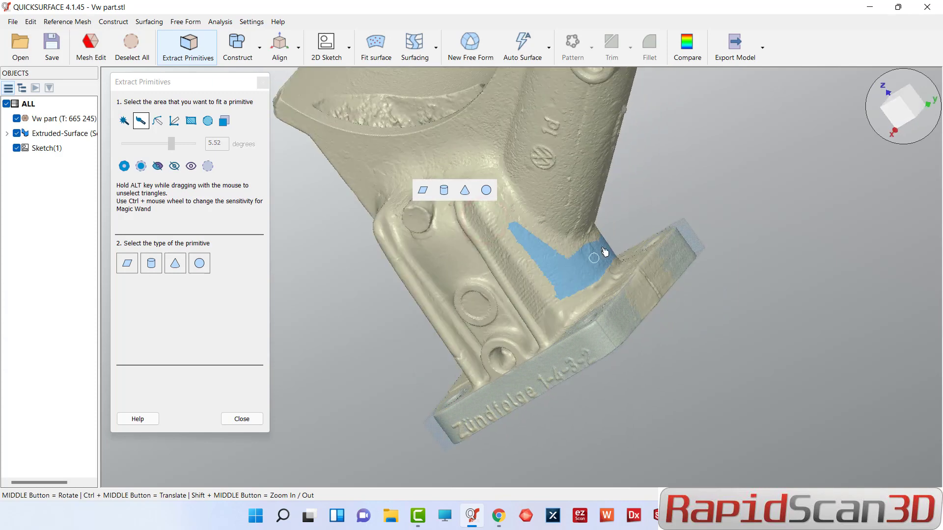
mouse_move(540, 255)
mouse_down()
mouse_move(582, 292)
mouse_move(574, 270)
mouse_move(565, 276)
mouse_up()
scroll(599, 312, down, 5)
middle_drag(611, 300, 538, 318)
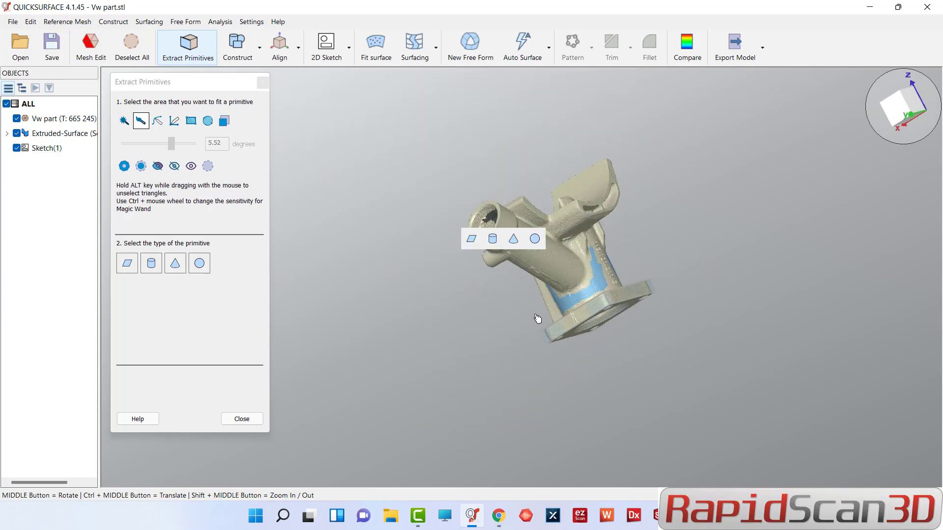
scroll(565, 289, up, 4)
mouse_move(652, 268)
middle_down()
mouse_move(495, 319)
mouse_move(655, 259)
middle_up()
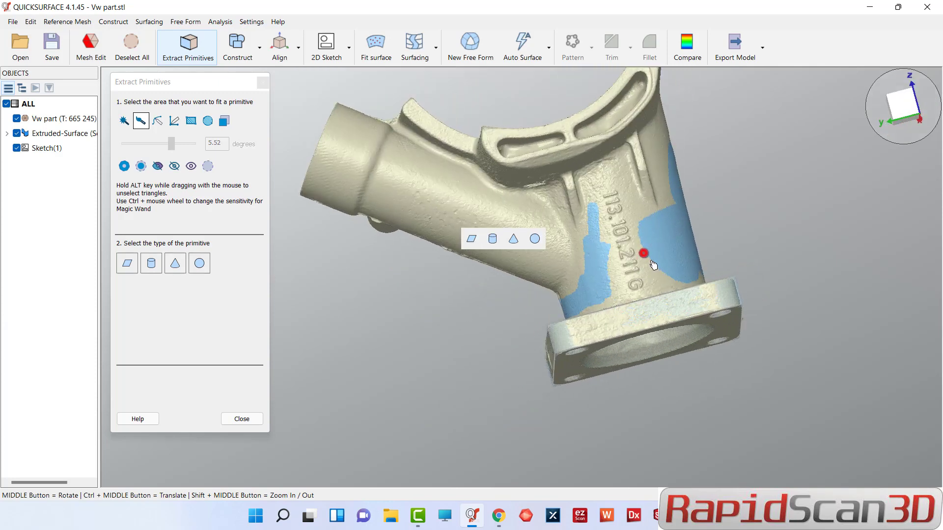
drag(671, 283, 641, 273)
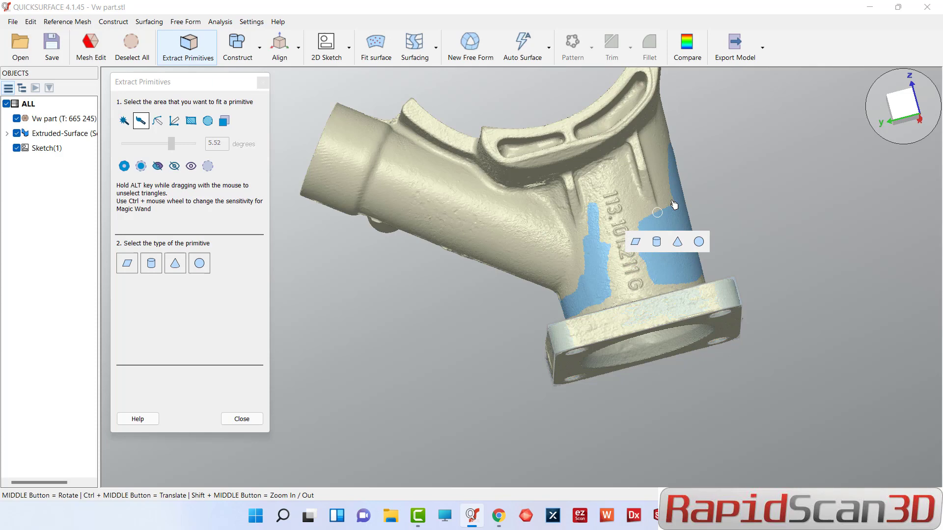
Fit a cylinder to the selected neck surface, create it and leave primitive extraction
click(657, 242)
middle_drag(658, 243, 704, 267)
scroll(704, 266, up, 2)
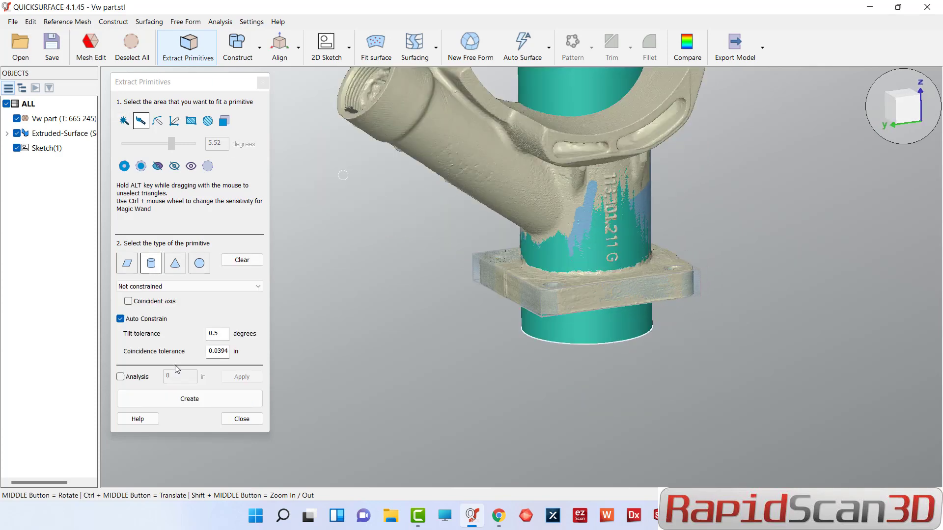
click(242, 419)
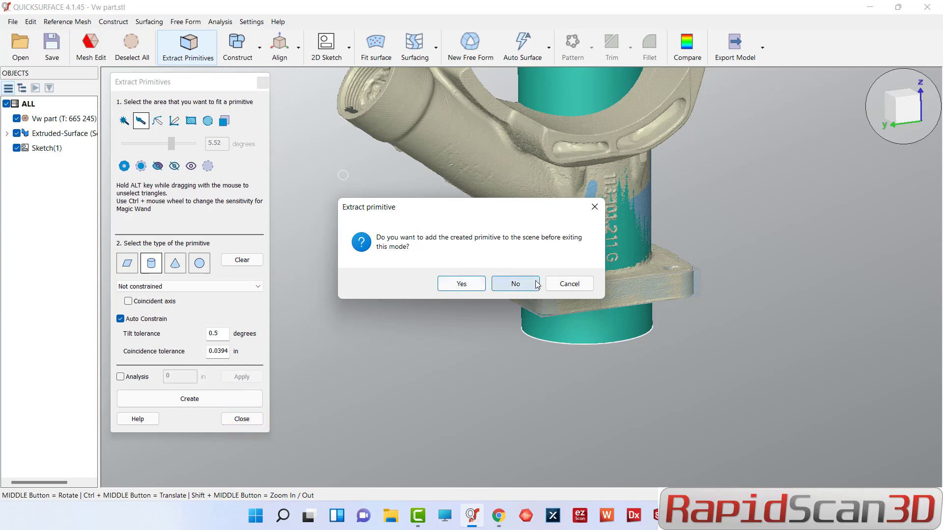
click(558, 283)
click(194, 400)
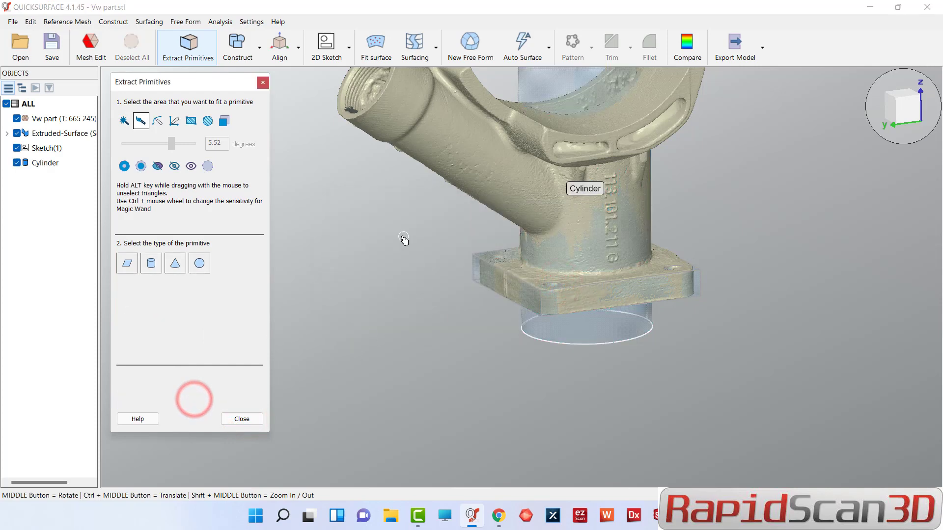
click(241, 419)
Shorten the neck cylinder's lower end so that it stops within the base flange
click(602, 335)
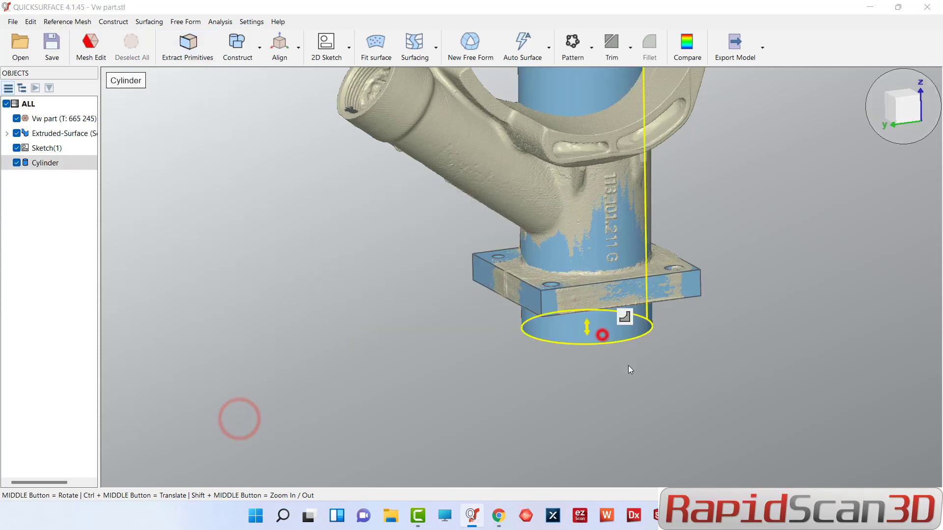
drag(587, 330, 591, 278)
middle_drag(588, 276, 543, 265)
scroll(590, 251, down, 6)
scroll(586, 178, up, 3)
middle_drag(596, 237, 659, 326)
scroll(621, 261, up, 3)
scroll(493, 288, down, 4)
scroll(565, 280, up, 6)
scroll(342, 257, down, 2)
middle_drag(343, 257, 263, 177)
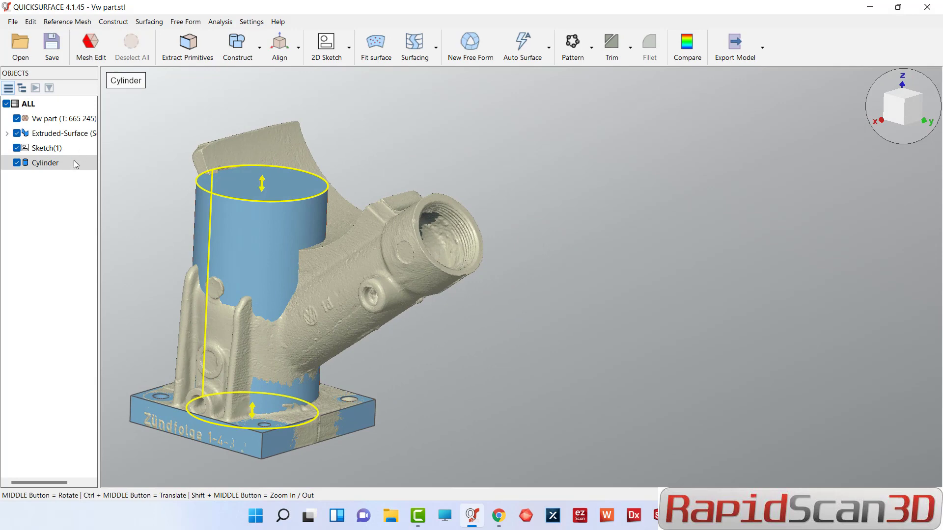
click(495, 186)
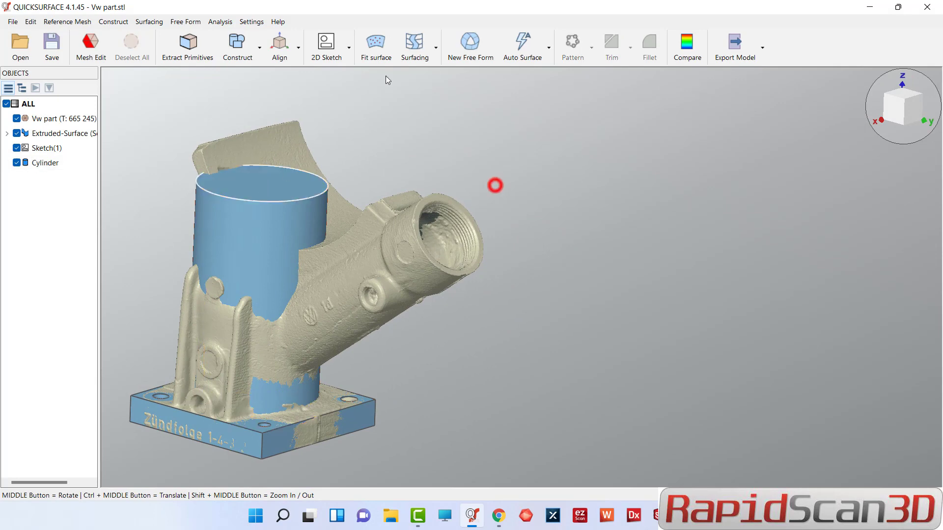
Start extracting a cylinder primitive and paint a first selection strip along the angled pipe's surface
click(203, 53)
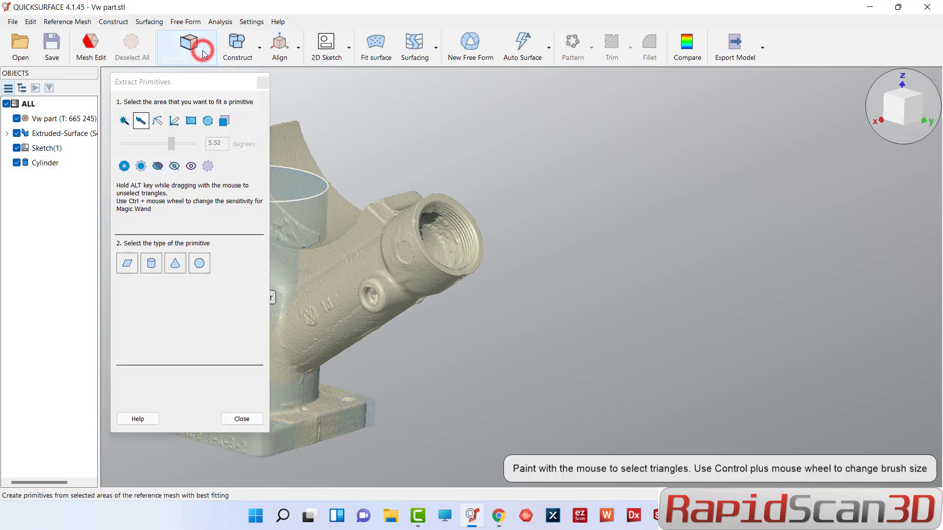
click(153, 265)
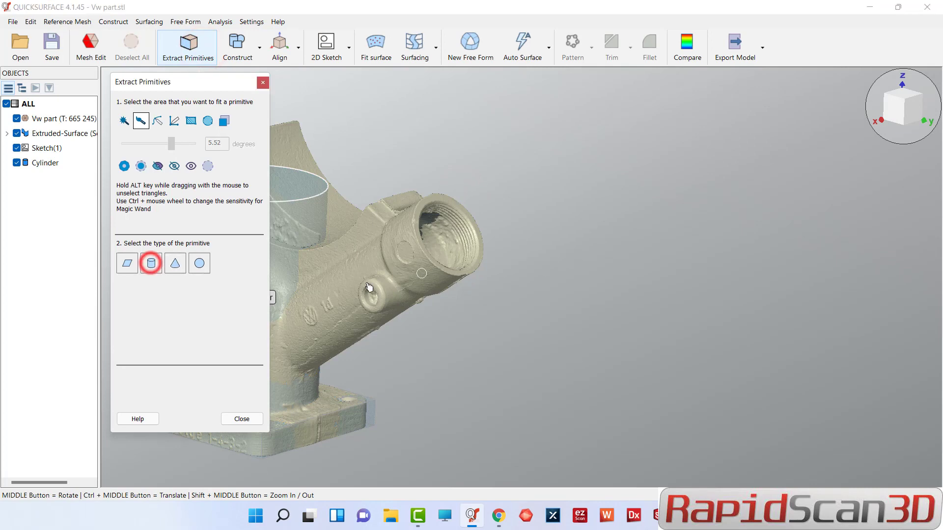
drag(362, 267, 303, 305)
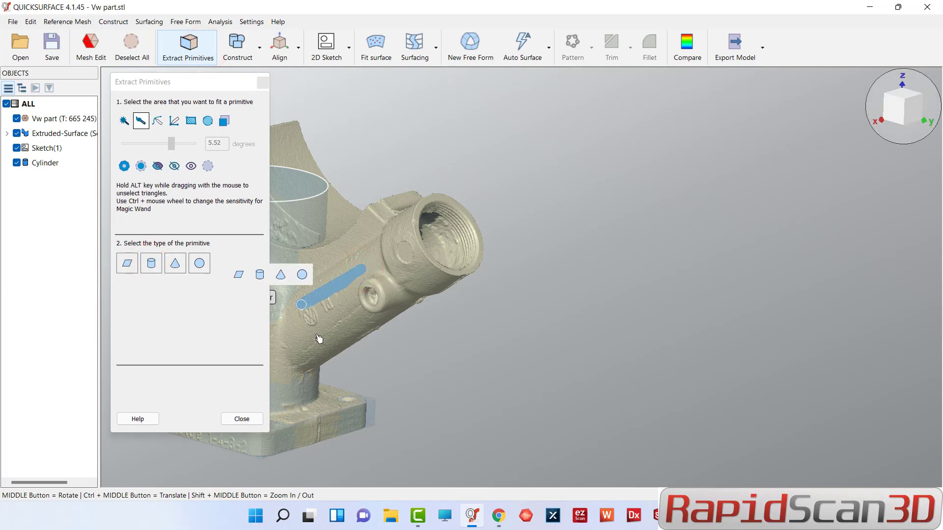
drag(354, 320, 354, 320)
mouse_move(353, 320)
middle_down()
mouse_move(342, 330)
mouse_move(321, 310)
middle_up()
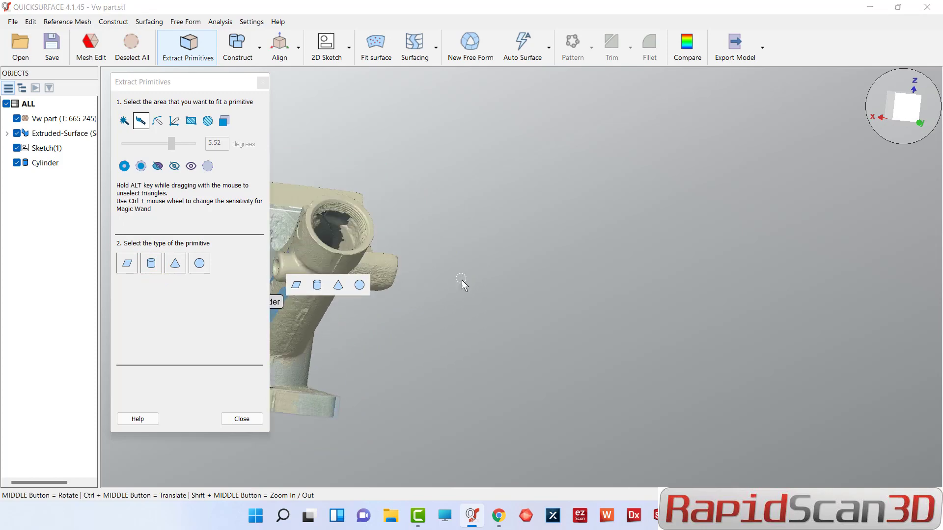
ctrl+middle_drag(346, 342, 602, 310)
middle_drag(598, 273, 509, 248)
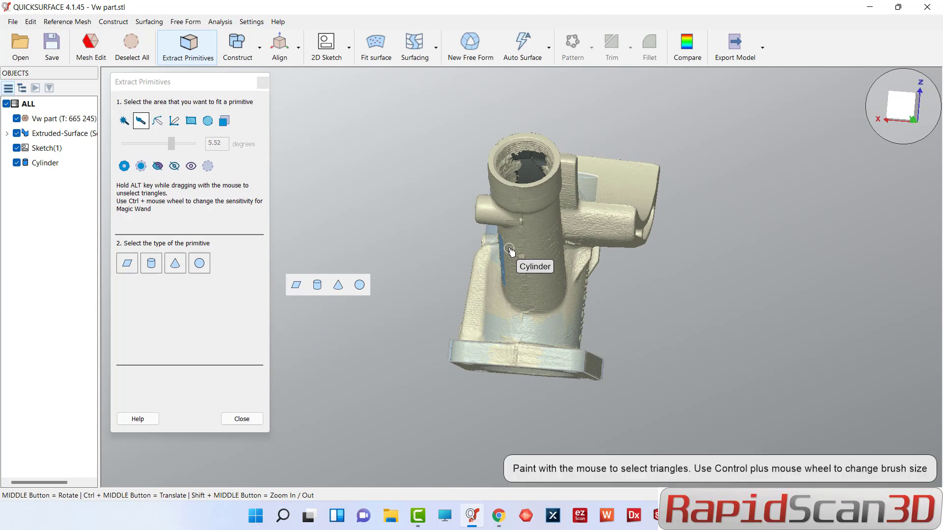
mouse_move(511, 252)
middle_down()
mouse_move(483, 266)
mouse_move(447, 262)
mouse_move(486, 269)
middle_up()
click(421, 249)
click(433, 251)
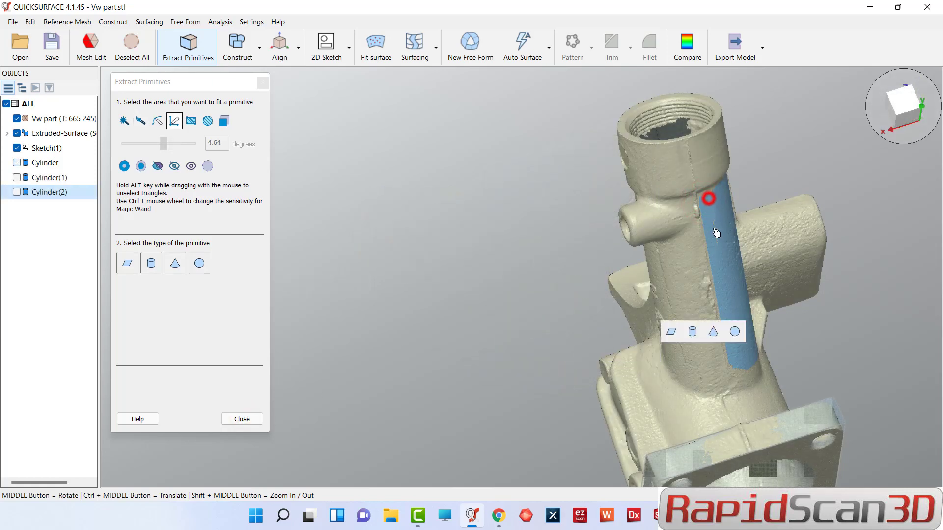
Widen the selected strip on the angled pipe and outline the area around the VW logo, below the small boss
mouse_move(715, 228)
mouse_down()
mouse_move(695, 227)
mouse_move(728, 344)
mouse_move(723, 361)
mouse_up()
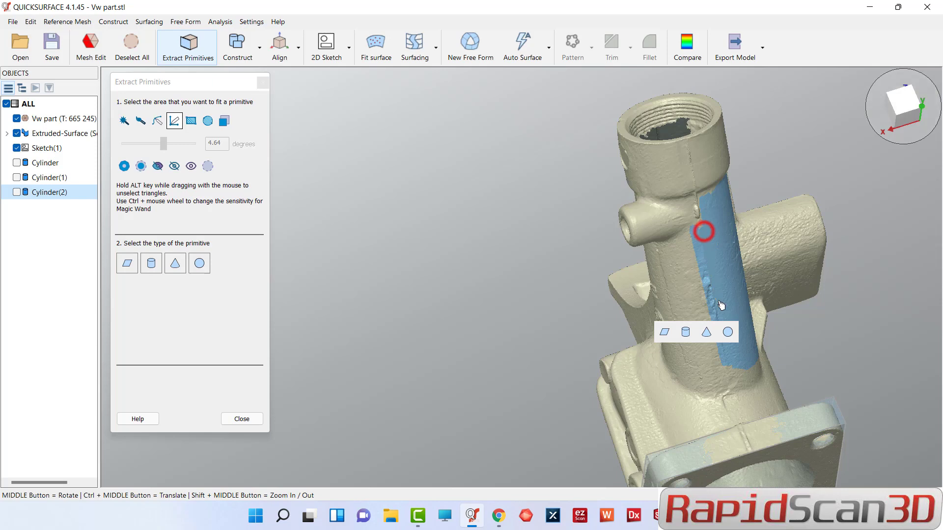
mouse_move(718, 310)
mouse_down()
mouse_move(693, 260)
mouse_move(654, 255)
mouse_up()
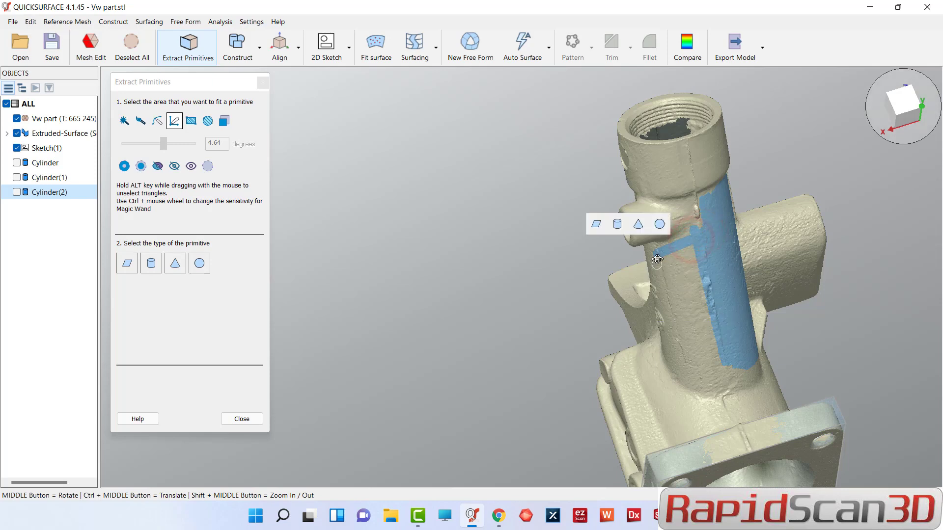
middle_drag(655, 254, 738, 248)
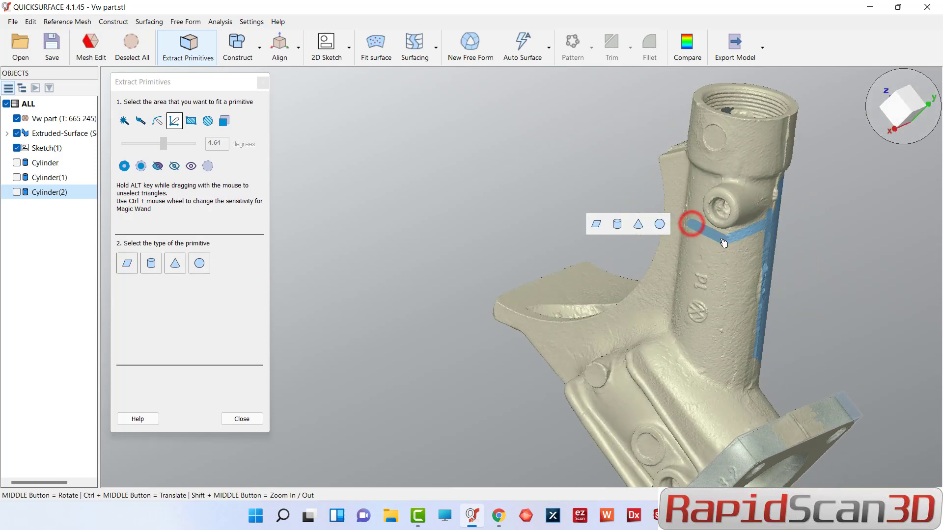
drag(690, 225, 682, 336)
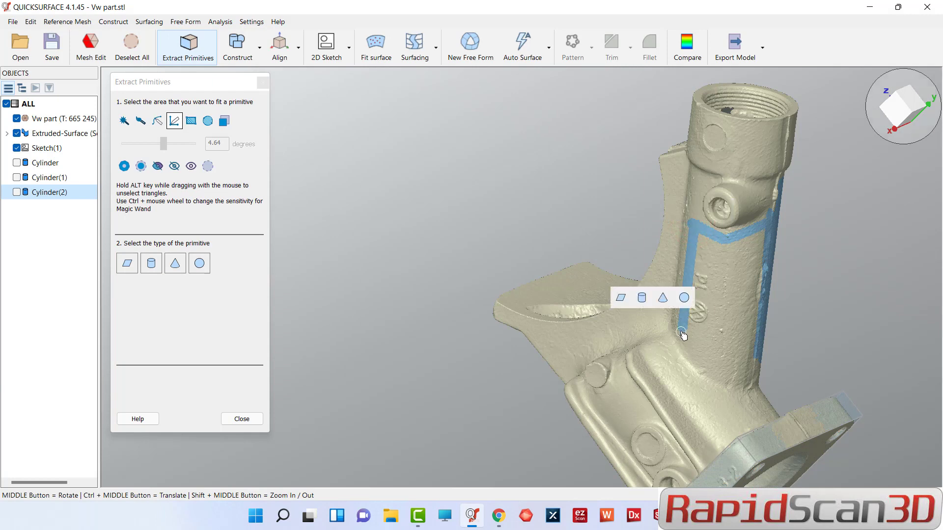
click(712, 373)
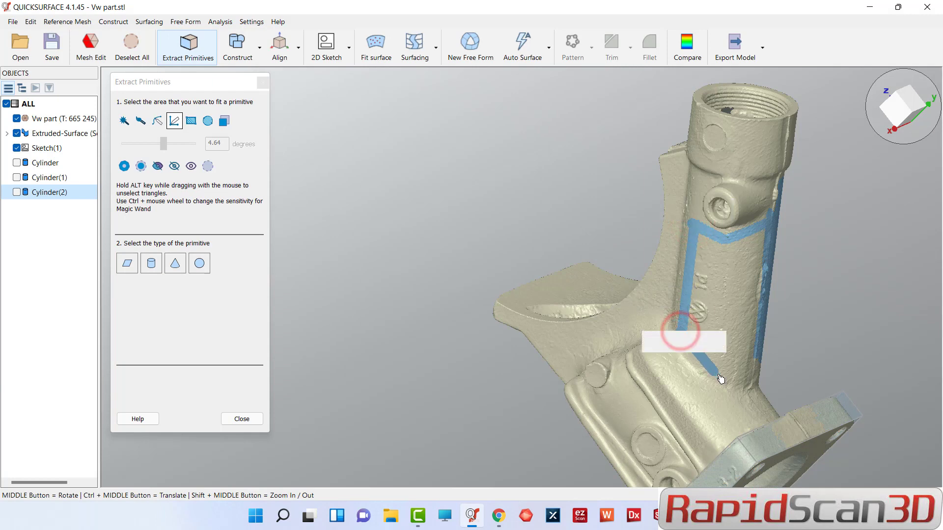
click(756, 367)
Add a centre strip down the outlined pipe area and fill its half away from the VW logo
mouse_move(760, 256)
mouse_down()
mouse_move(757, 225)
mouse_move(722, 372)
mouse_up()
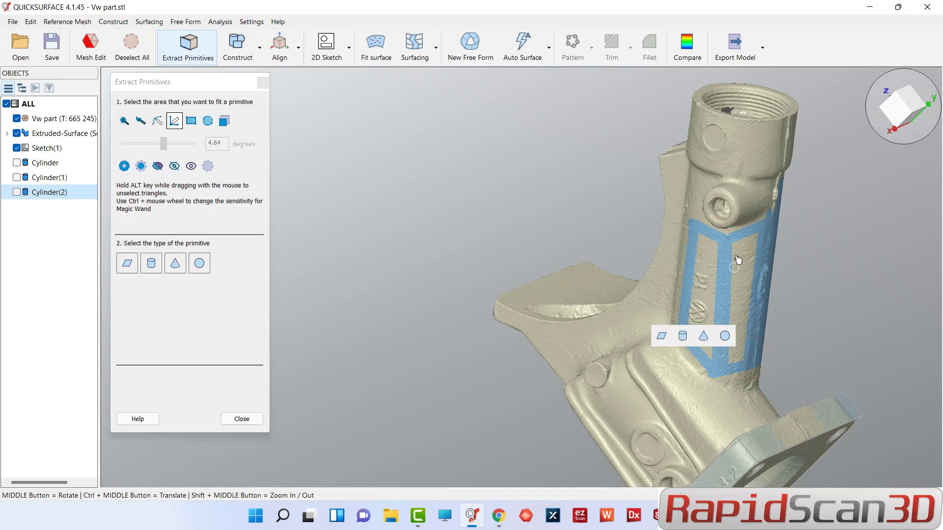
drag(738, 252, 736, 362)
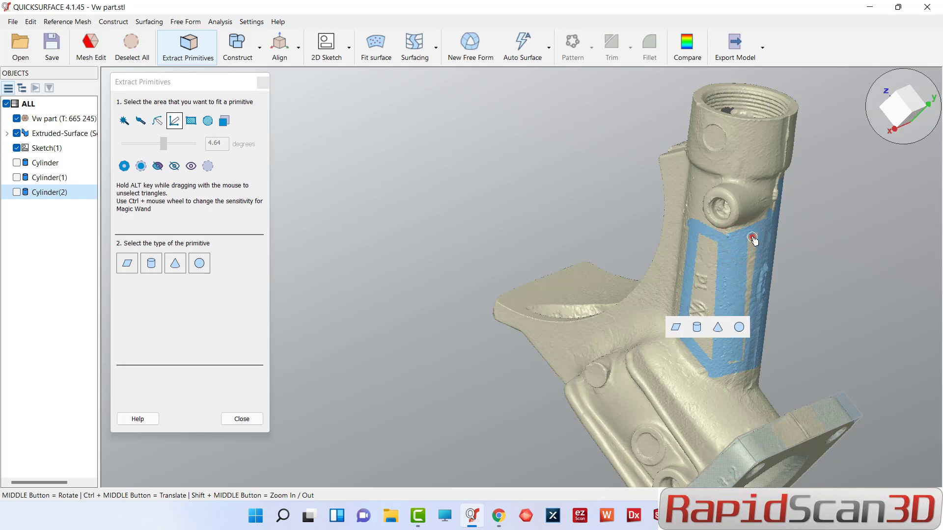
click(741, 360)
Fill in the remaining half of the outlined pipe area, across the embossed VW logo
click(702, 231)
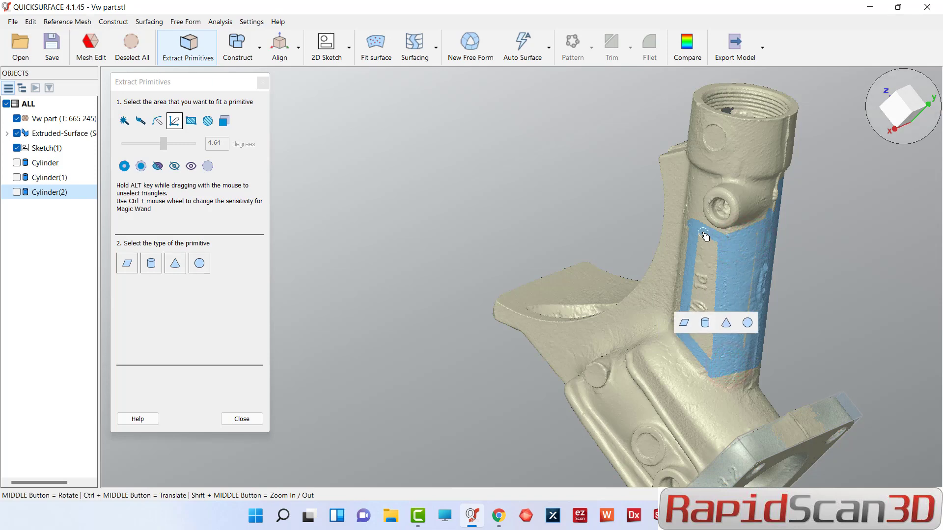
click(692, 305)
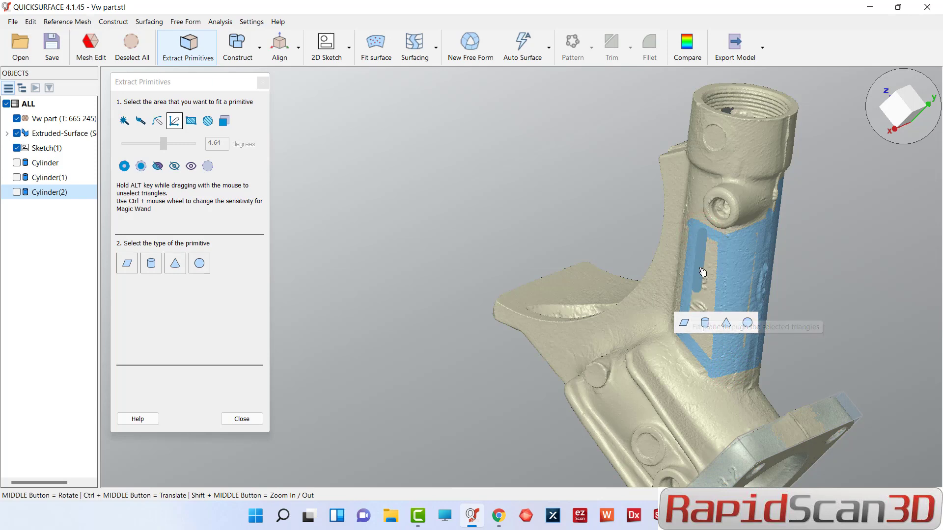
click(693, 291)
scroll(707, 289, up, 2)
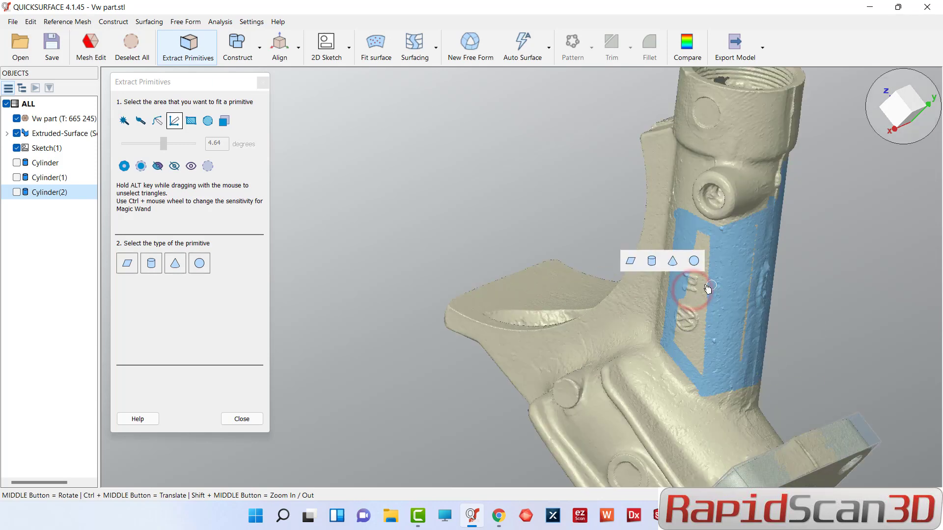
click(697, 231)
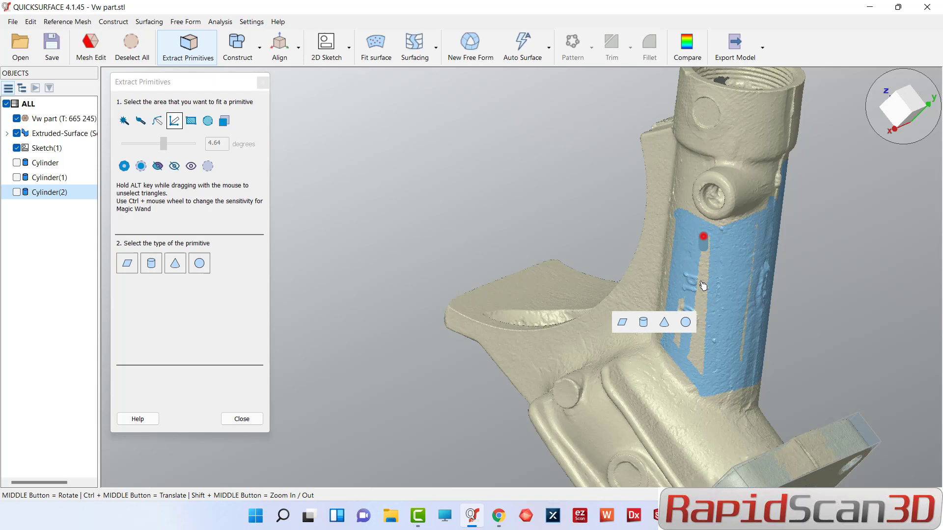
drag(701, 281, 696, 359)
click(707, 250)
click(702, 366)
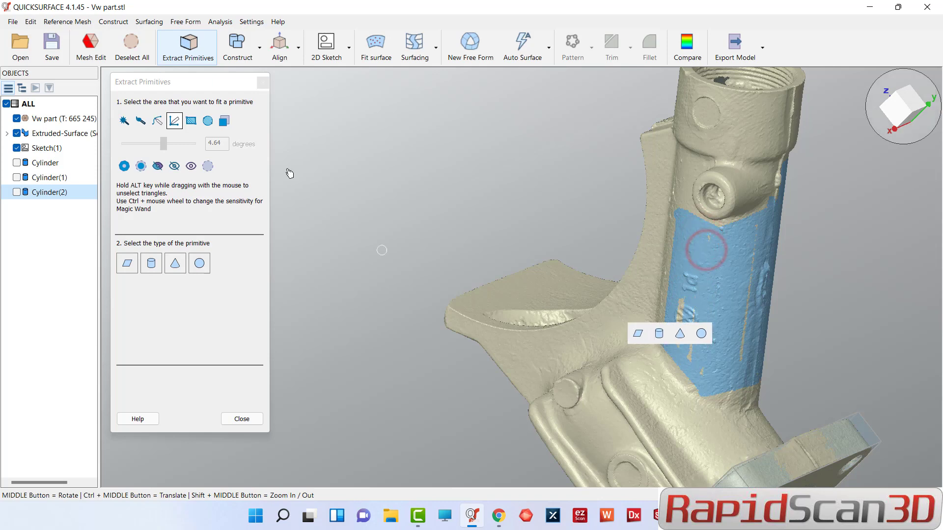
Fit a cylinder to the selected pipe surface, parallel to and coaxial with Cylinder(1), create it and leave primitive extraction
click(148, 265)
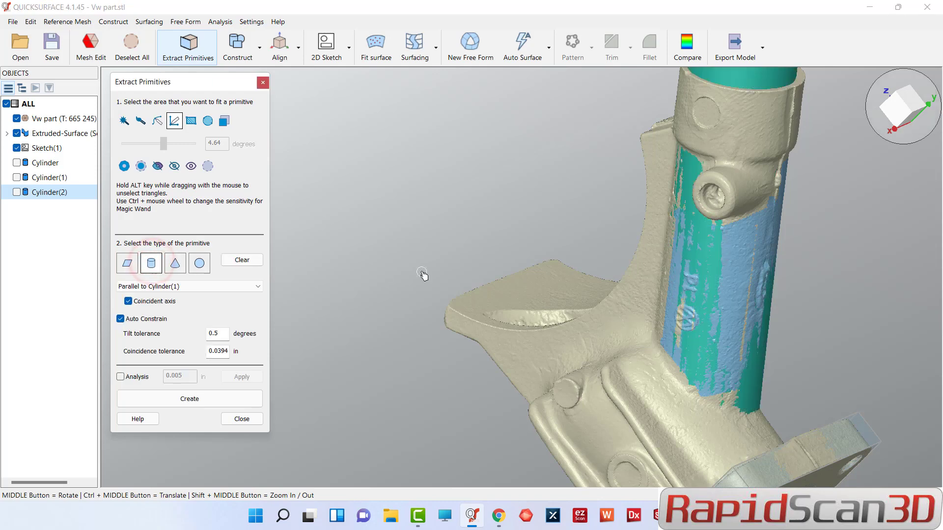
click(225, 400)
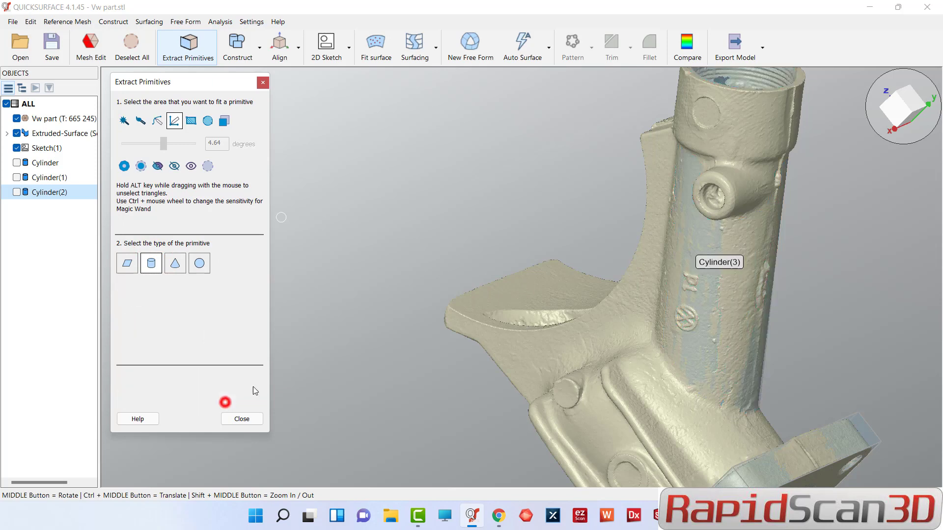
click(237, 420)
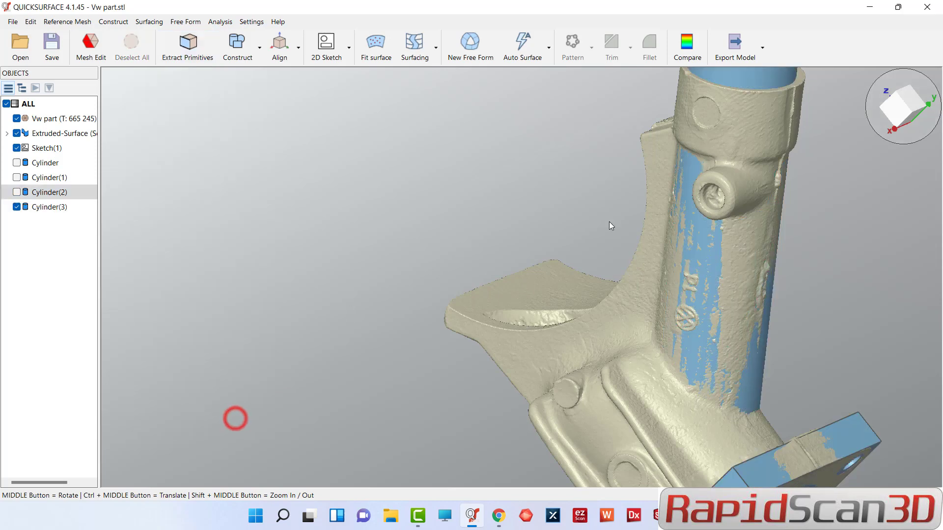
Compare the surfaces with the mesh at 0.005 in tolerance and examine the deviation around the angled pipe
click(688, 46)
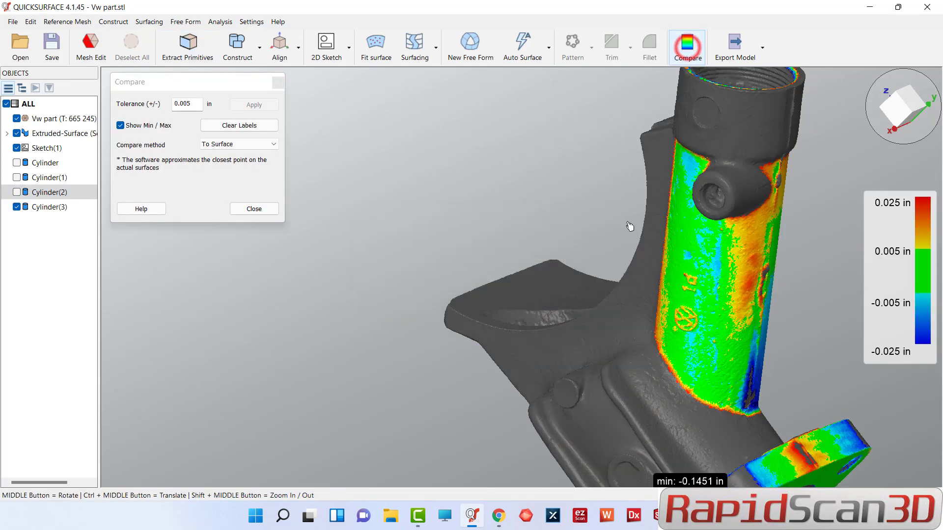
middle_drag(698, 275, 579, 275)
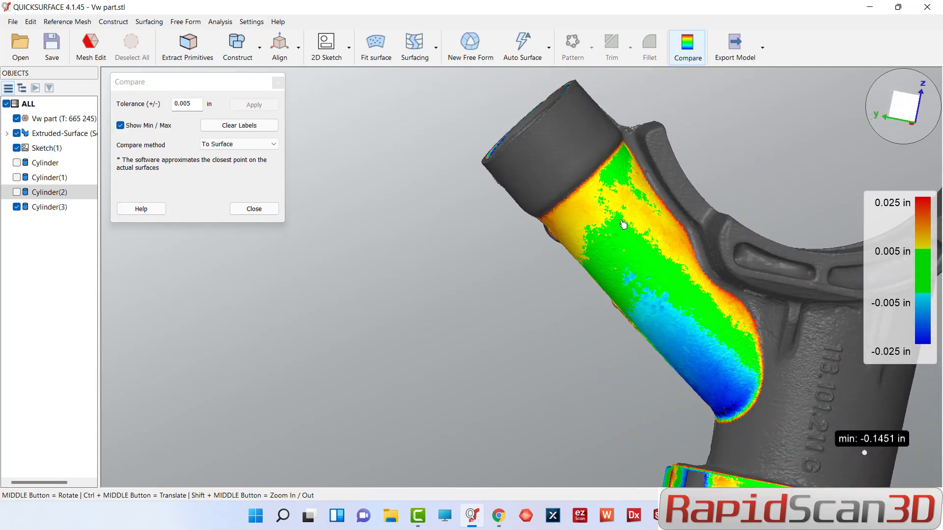
click(250, 211)
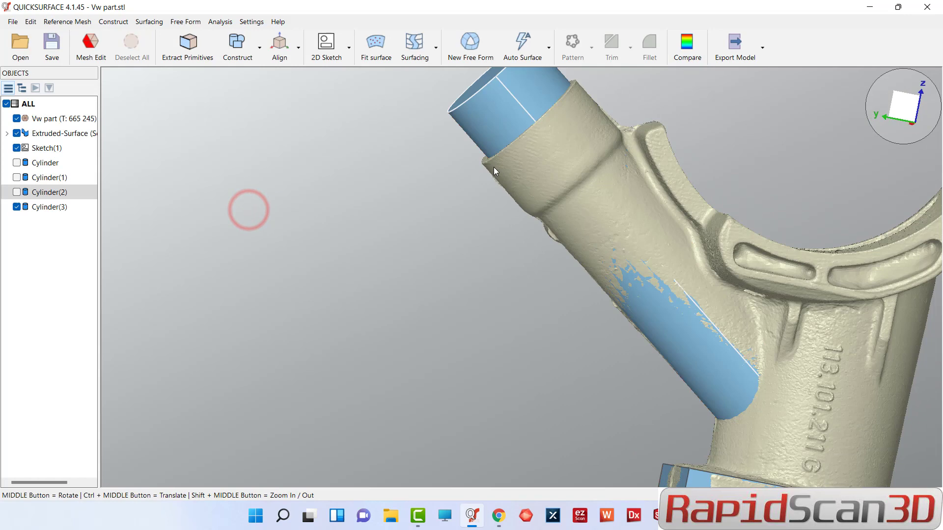
Shorten the angled pipe's cylinder at both ends so that it stops inside the end collar and inside the neck
click(476, 108)
scroll(500, 119, down, 3)
scroll(526, 128, up, 2)
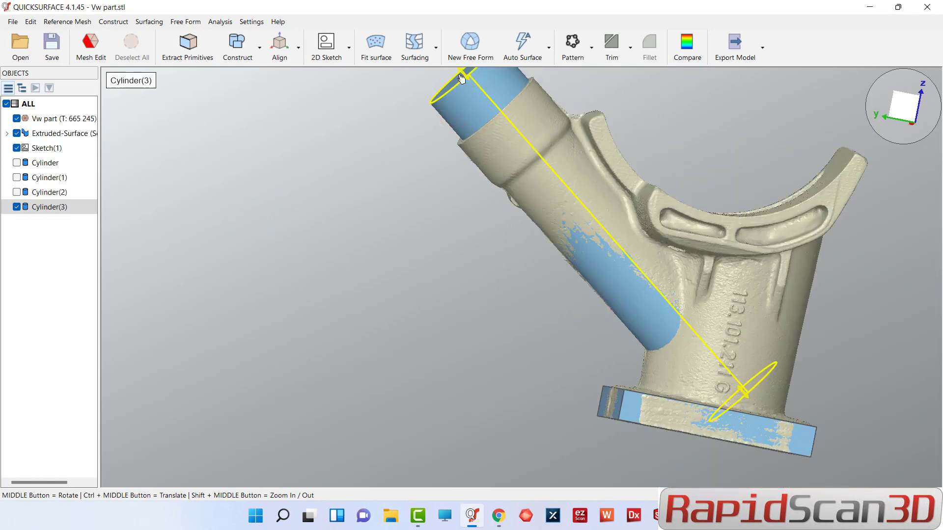
drag(489, 105, 523, 156)
drag(743, 396, 705, 349)
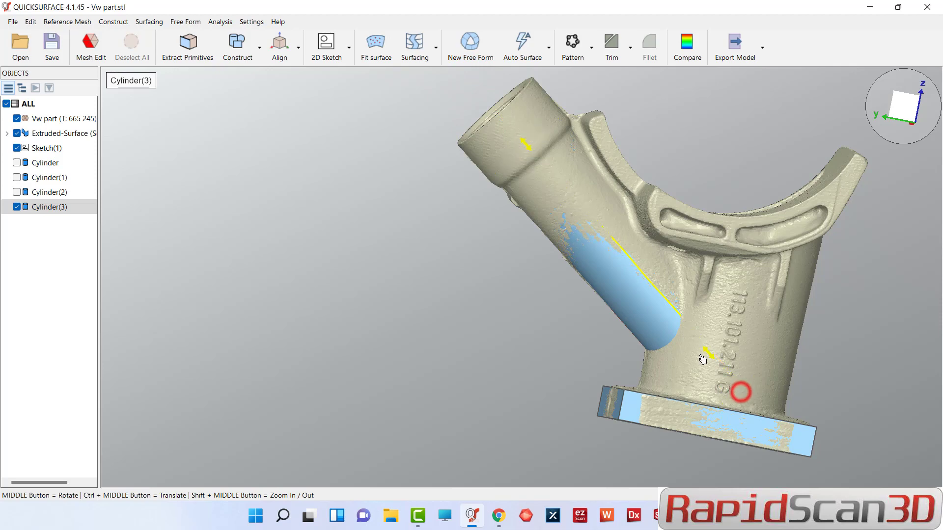
Select a band across the pipe's end collar, fit an unconstrained cylinder to it, create it and leave primitive extraction
middle_drag(398, 282, 517, 247)
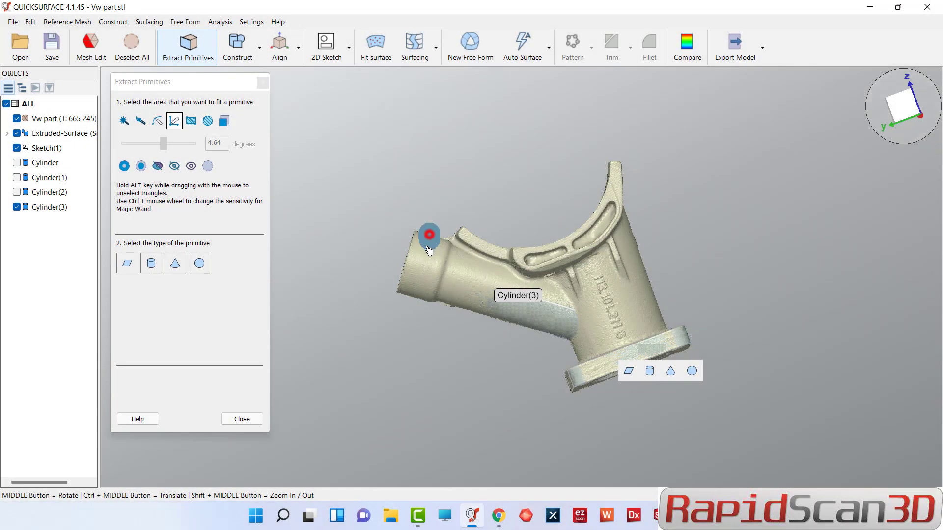
mouse_move(429, 250)
mouse_down()
mouse_move(427, 238)
mouse_move(408, 310)
mouse_up()
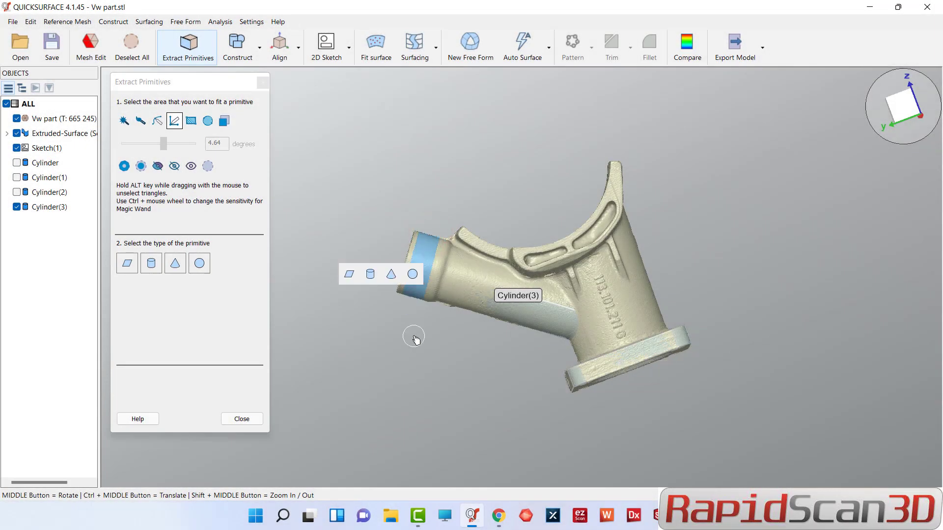
click(150, 264)
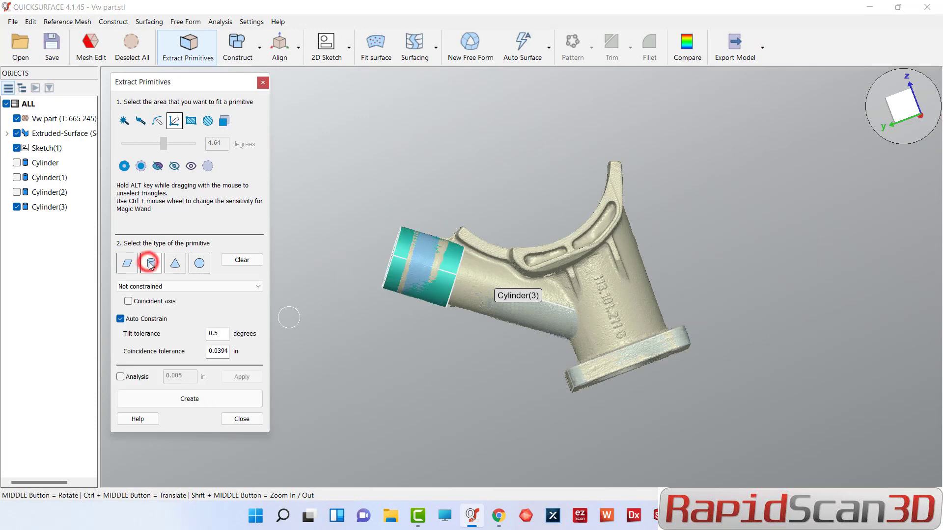
click(230, 399)
click(242, 419)
Shorten the collar cylinder at both ends to match the collar's open rim and its shoulder on the pipe
scroll(411, 283, up, 3)
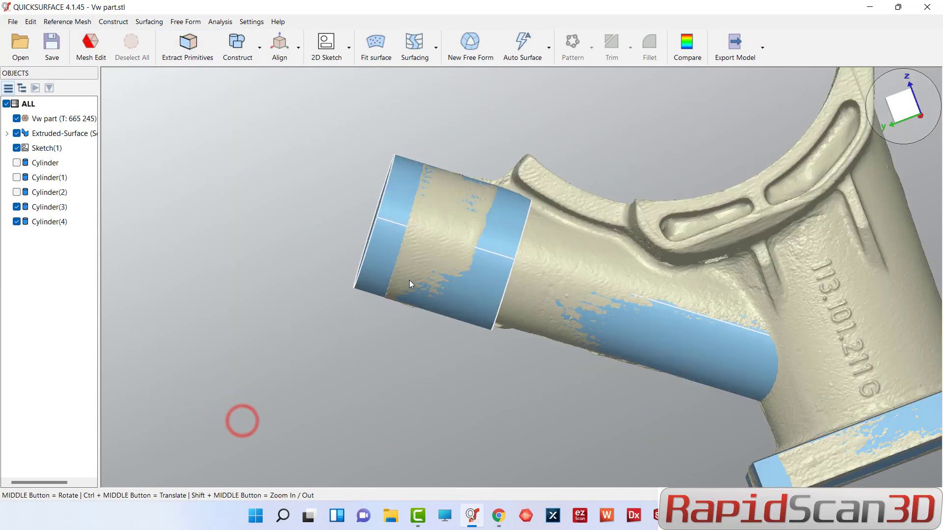
click(396, 215)
drag(374, 222, 407, 229)
drag(514, 269, 488, 252)
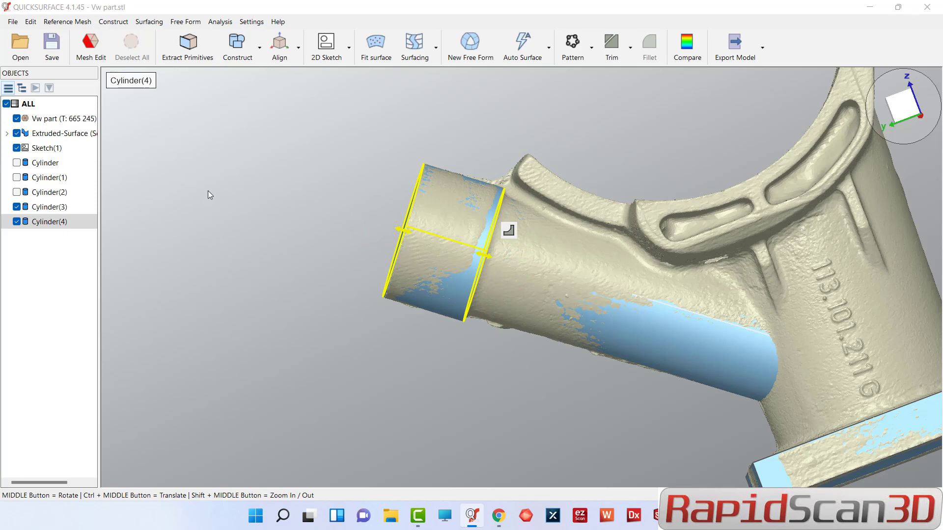
middle_drag(391, 255, 305, 265)
click(305, 263)
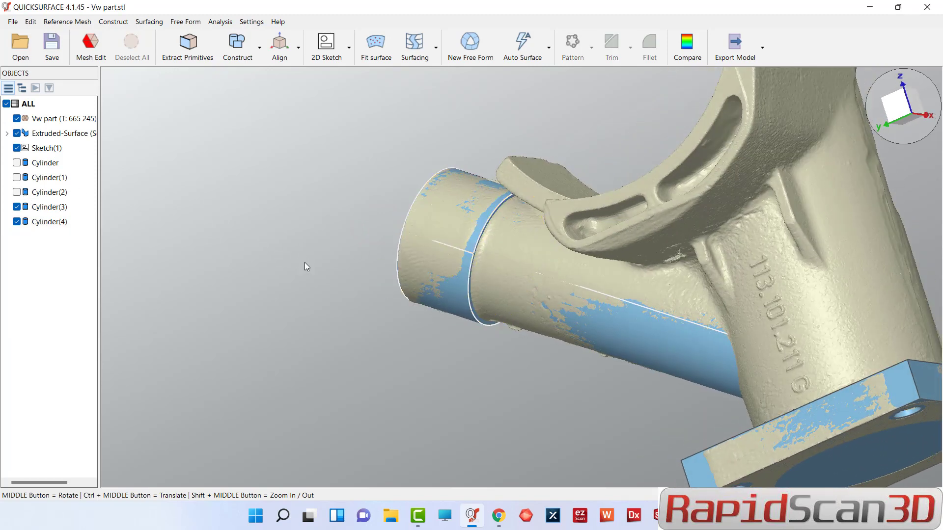
Hide the scanned mesh and show the neck cylinder together with the pipe, collar and base flange
click(17, 118)
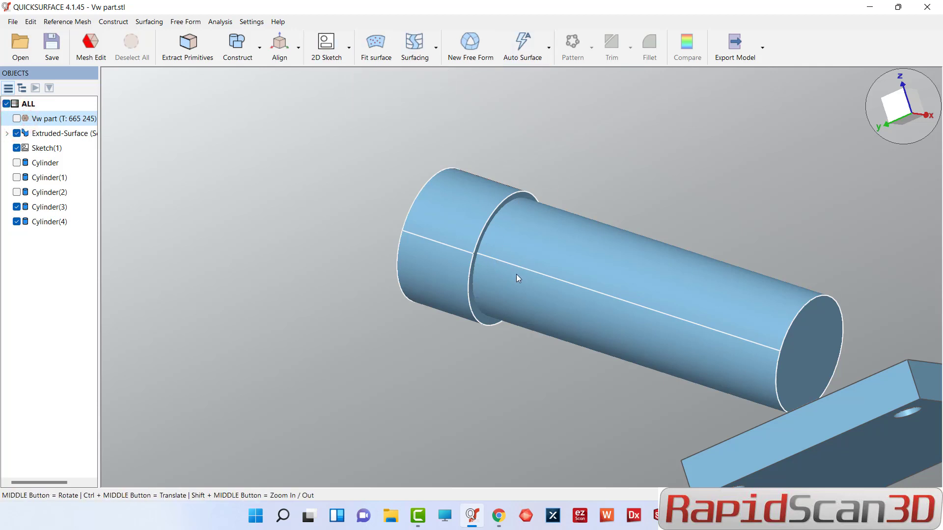
scroll(516, 275, down, 5)
middle_drag(540, 314, 778, 334)
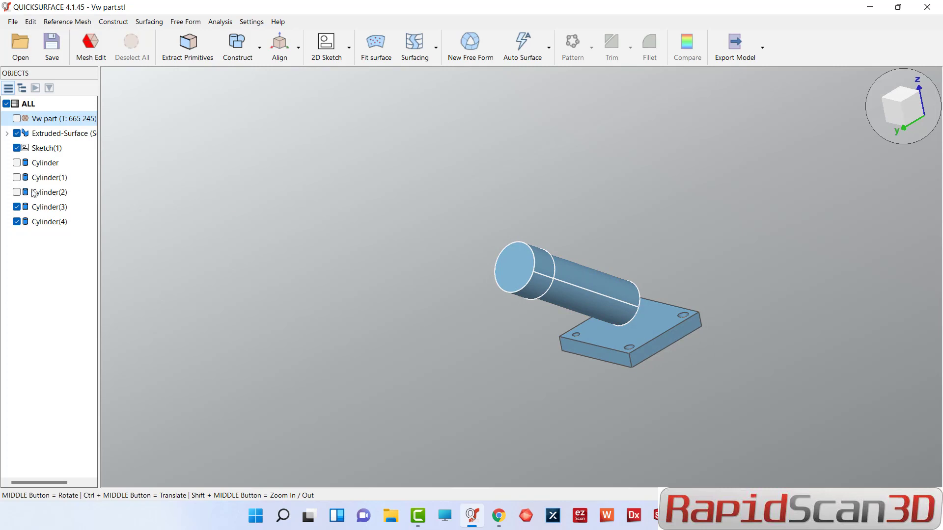
click(17, 162)
middle_drag(632, 290, 665, 249)
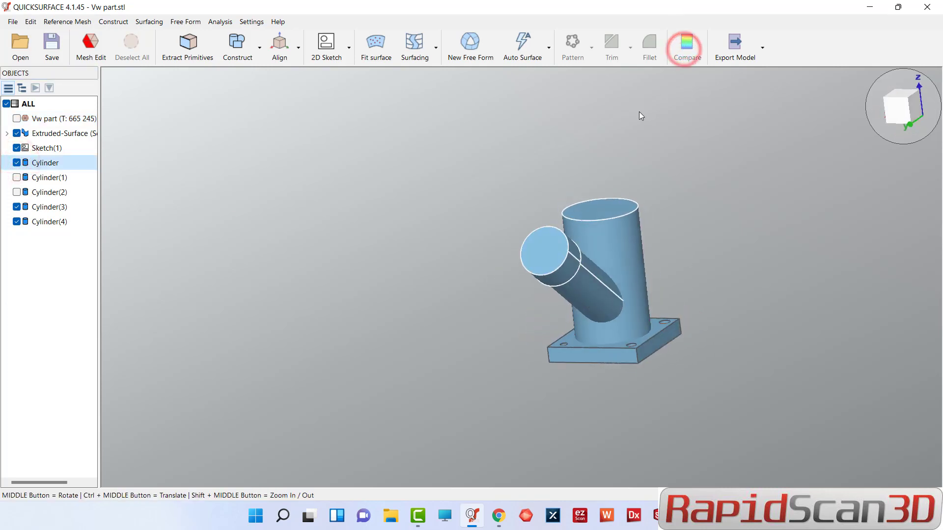
Show the scanned mesh, compare it with the fitted surfaces and examine the deviations on collar, pipe, neck and flange
click(17, 119)
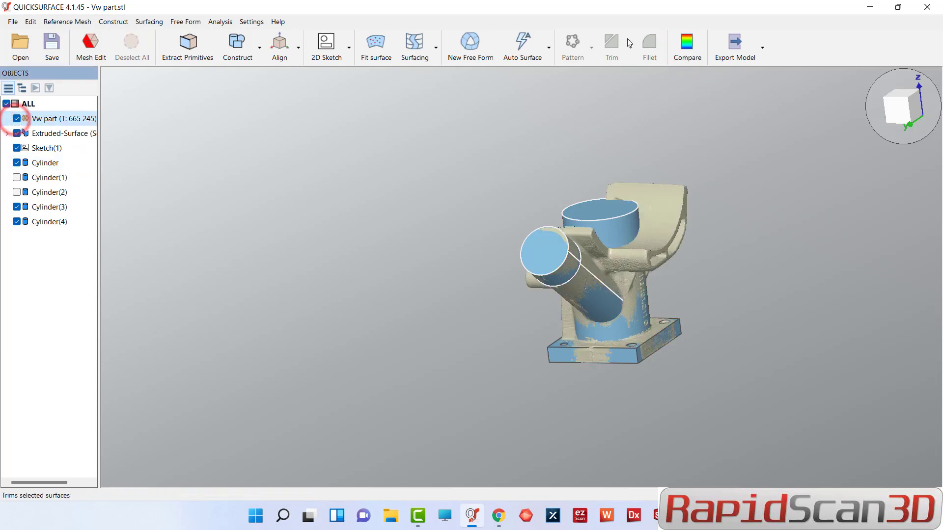
click(687, 43)
middle_drag(613, 308, 425, 286)
scroll(540, 260, up, 5)
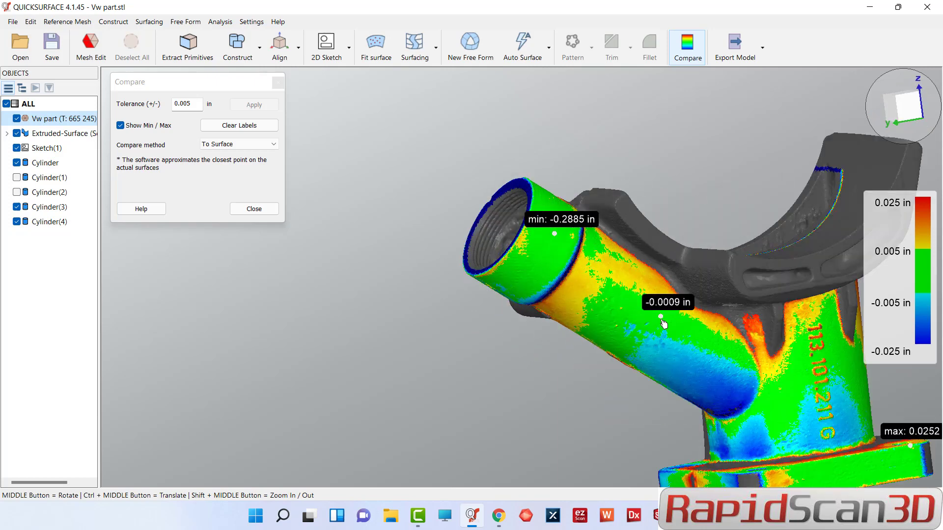
scroll(722, 349, down, 5)
scroll(724, 350, up, 5)
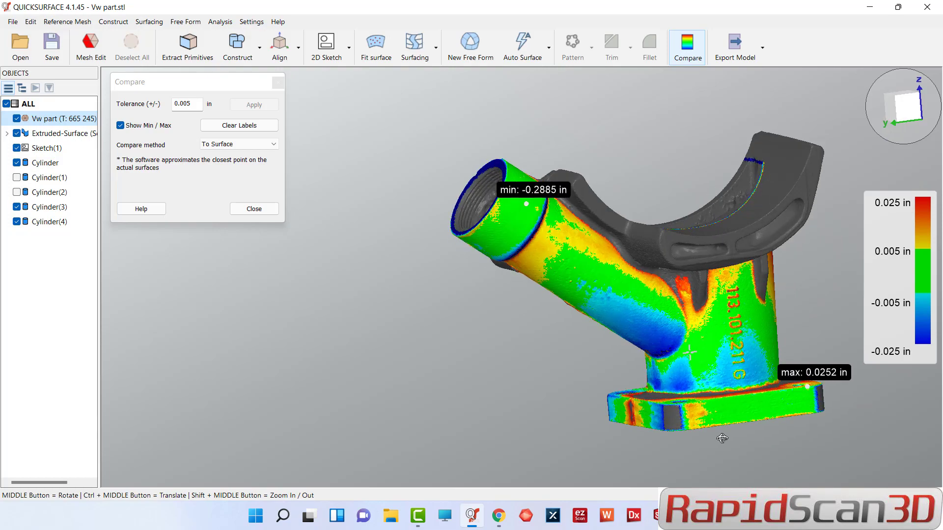
middle_drag(721, 354, 511, 315)
middle_drag(510, 315, 579, 302)
click(255, 210)
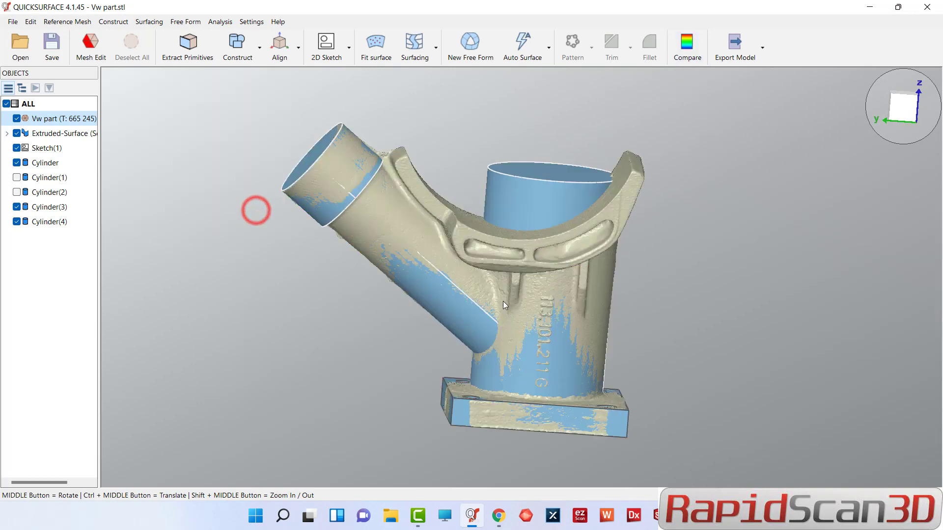
Brush-select the flat side face of the saddle along its curved rim and around the ends of the two pockets
mouse_move(495, 348)
middle_down()
mouse_move(651, 356)
mouse_move(688, 334)
middle_up()
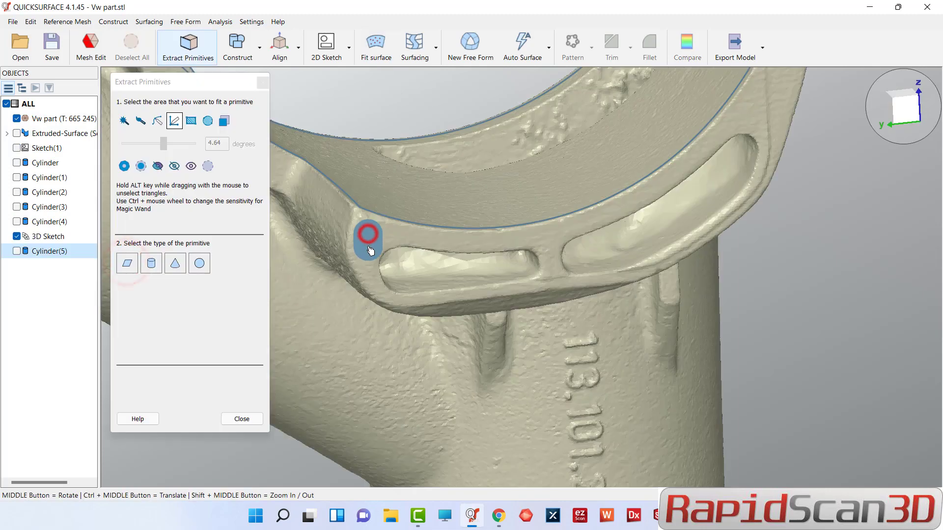
drag(369, 236, 373, 243)
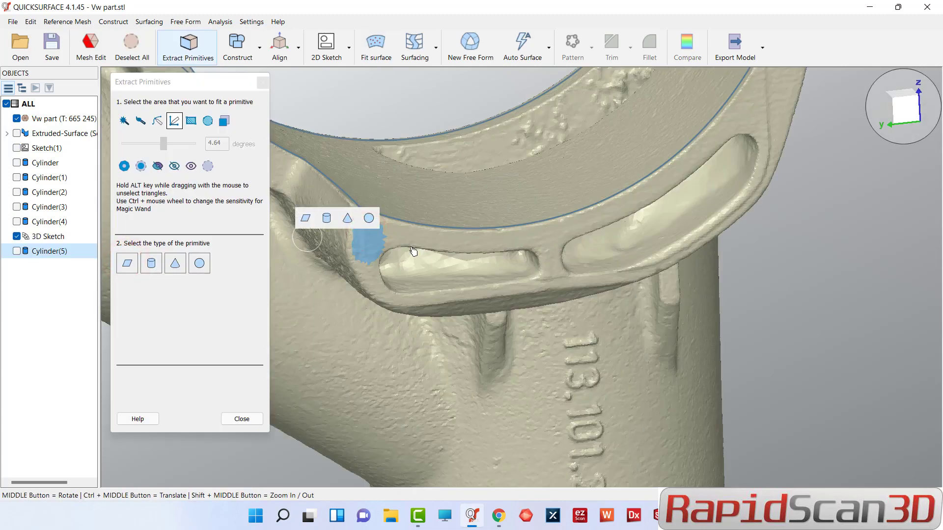
click(470, 255)
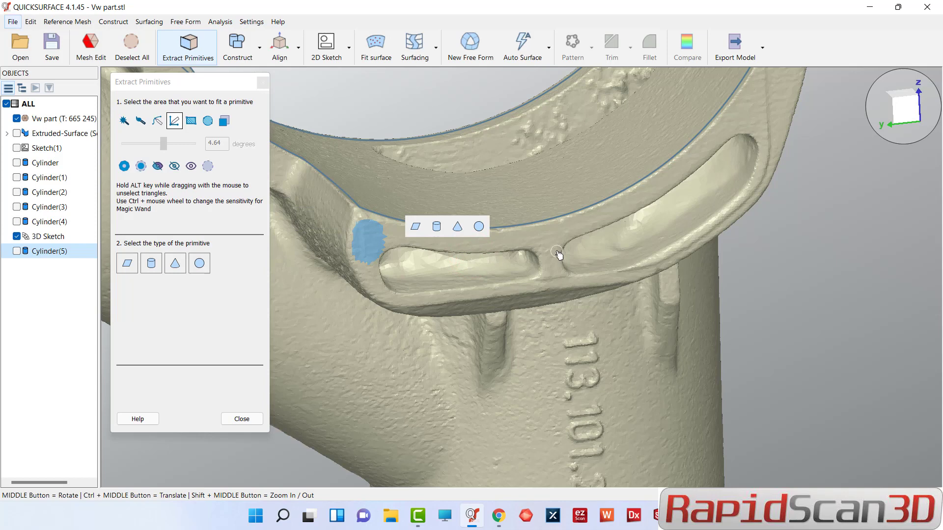
drag(551, 265, 553, 280)
mouse_move(755, 122)
mouse_down()
mouse_move(738, 124)
mouse_move(632, 206)
mouse_move(552, 235)
mouse_up()
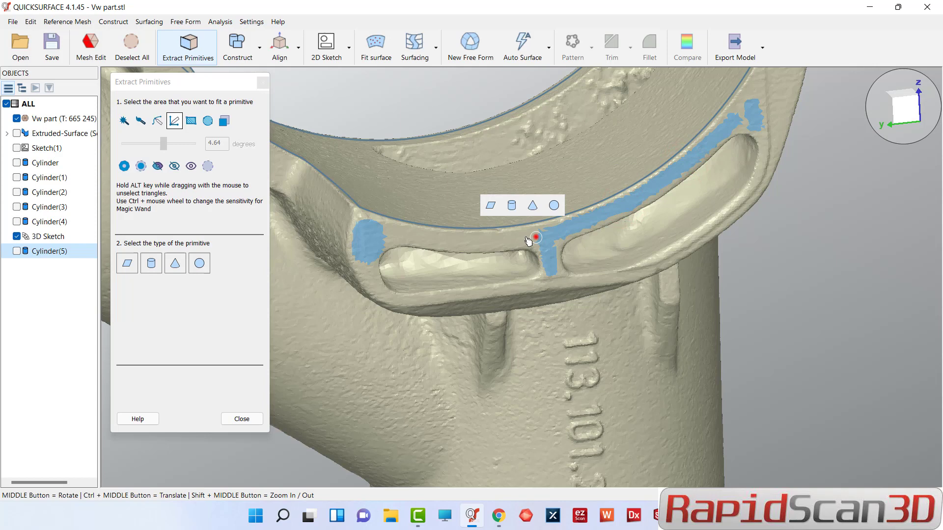
mouse_move(477, 245)
mouse_down()
mouse_move(381, 239)
mouse_move(373, 278)
mouse_up()
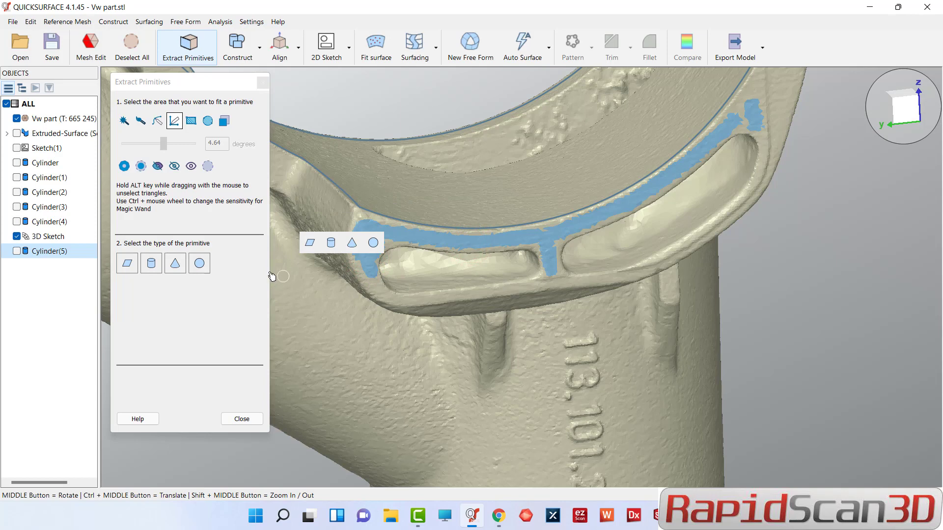
Fit a plane parallel to Left (OYZ) to the selected face, create it and leave primitive extraction
click(135, 265)
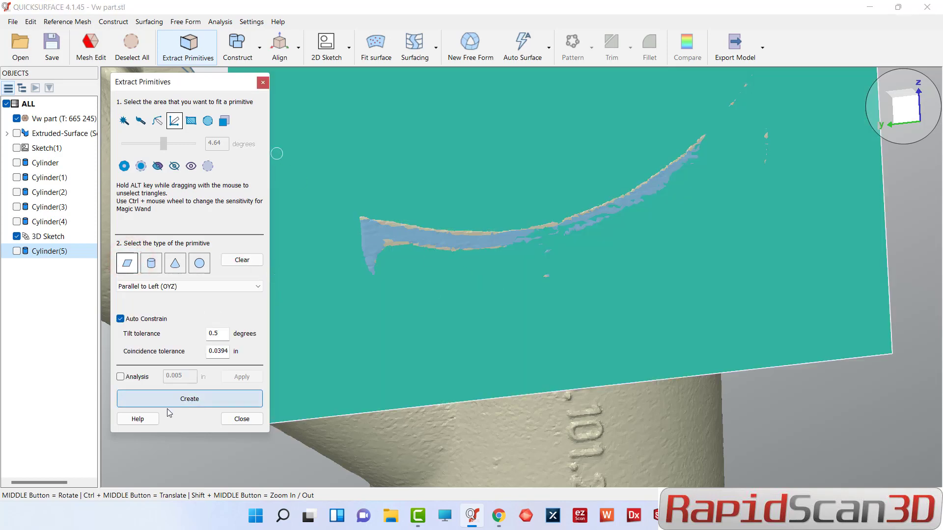
click(185, 400)
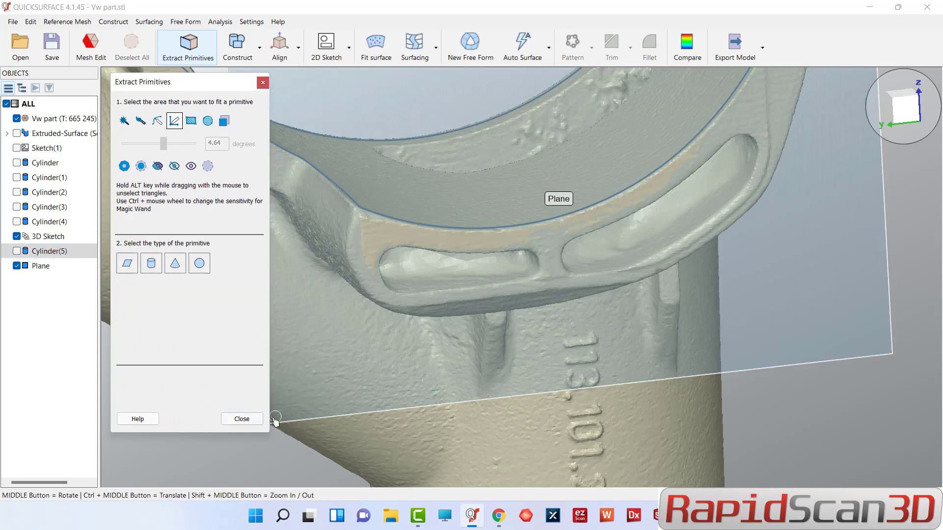
click(249, 419)
Resize the plane at two corners so it is trimmed beside the pipe and extends past the saddle's free end
scroll(512, 264, down, 5)
middle_drag(522, 265, 440, 164)
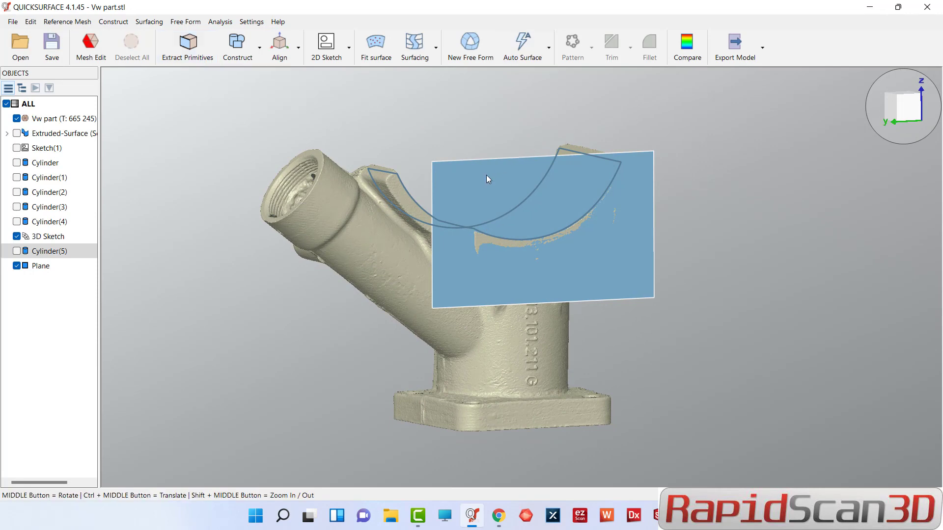
click(468, 173)
drag(432, 161, 467, 199)
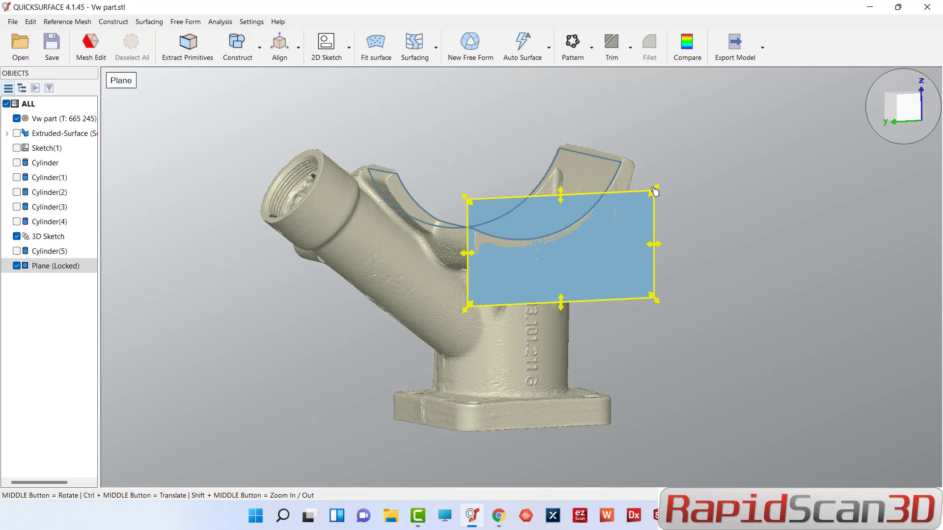
drag(655, 191, 692, 144)
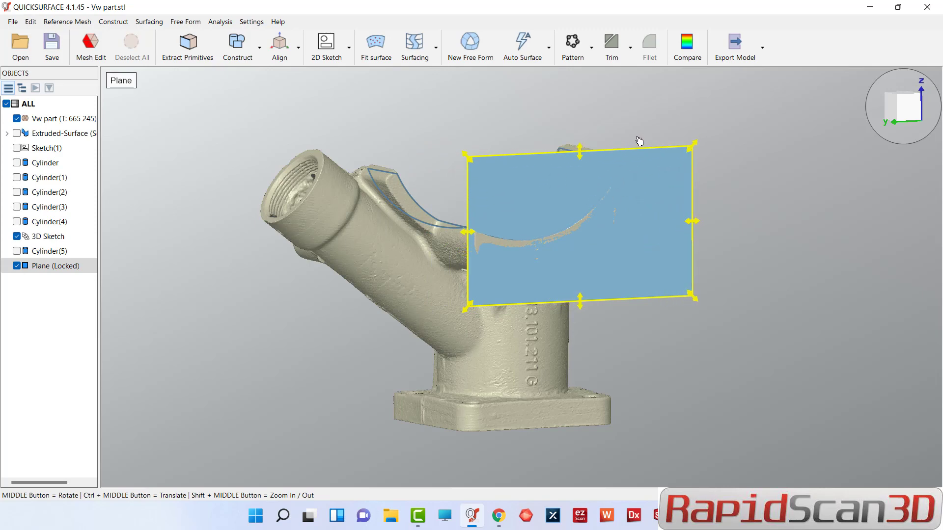
Set up a 2D sketch parallel to the fitted plane, with its section offset -0.2083 mm to cut through the saddle's pockets
click(327, 48)
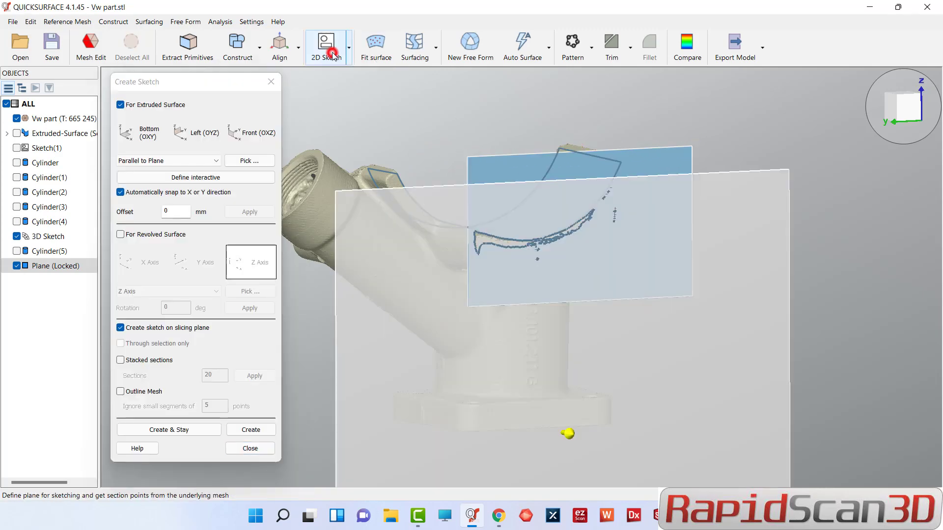
middle_drag(463, 212, 590, 395)
drag(559, 443, 555, 431)
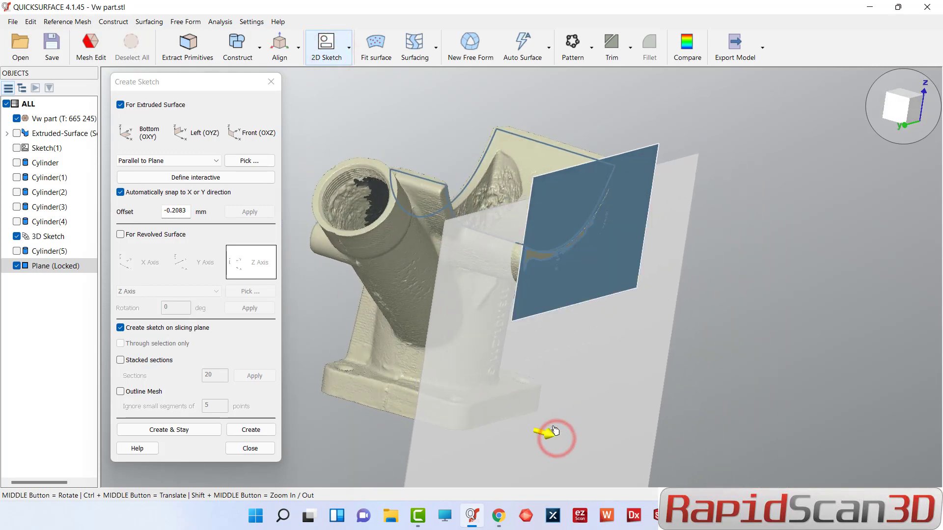
click(251, 132)
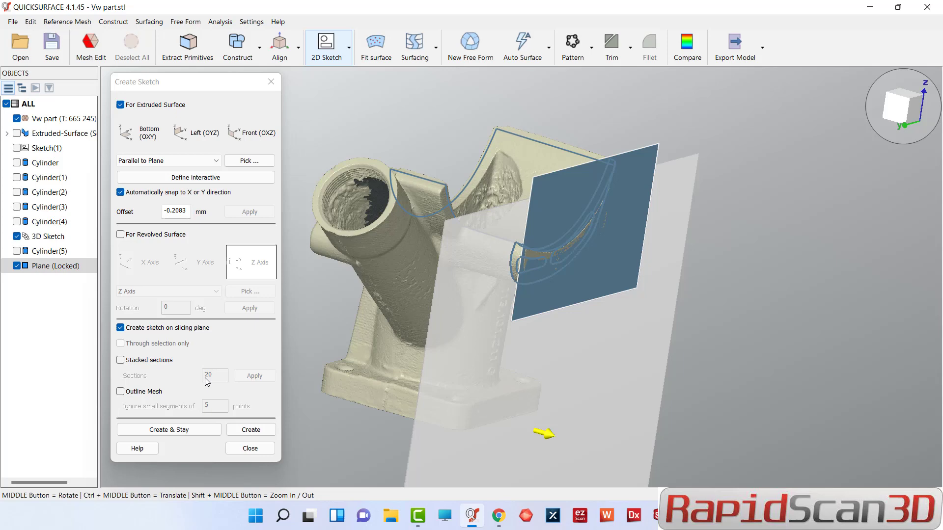
click(247, 433)
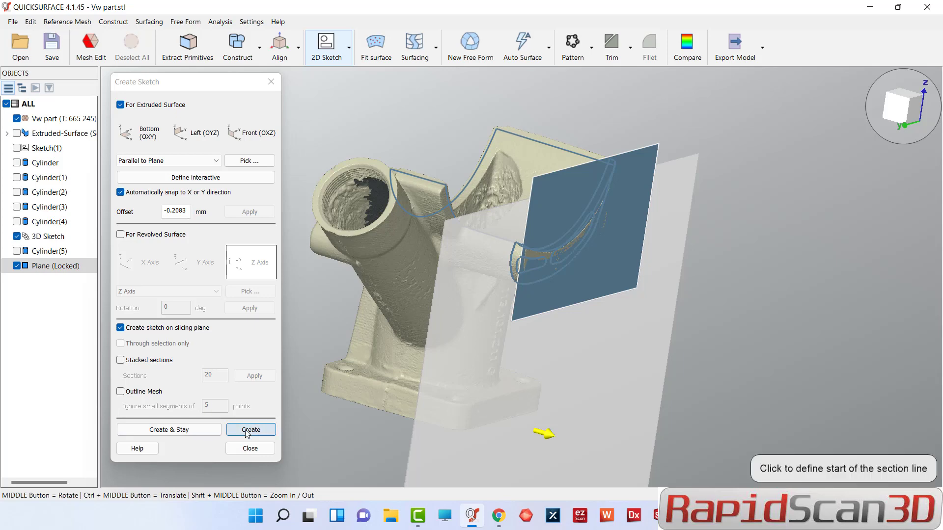
Try outlining the whole mesh on the sketch plane, and return to the plain section through the saddle
click(120, 391)
click(120, 392)
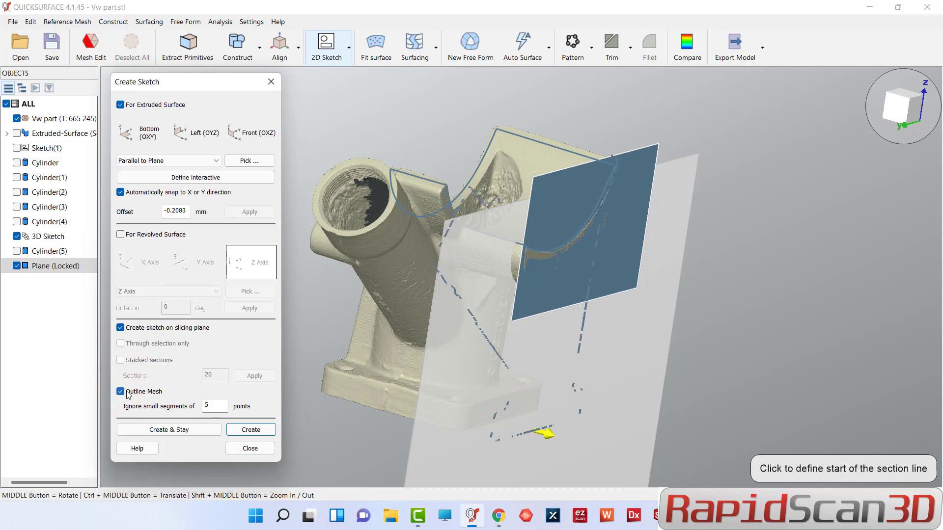
middle_drag(402, 280, 193, 340)
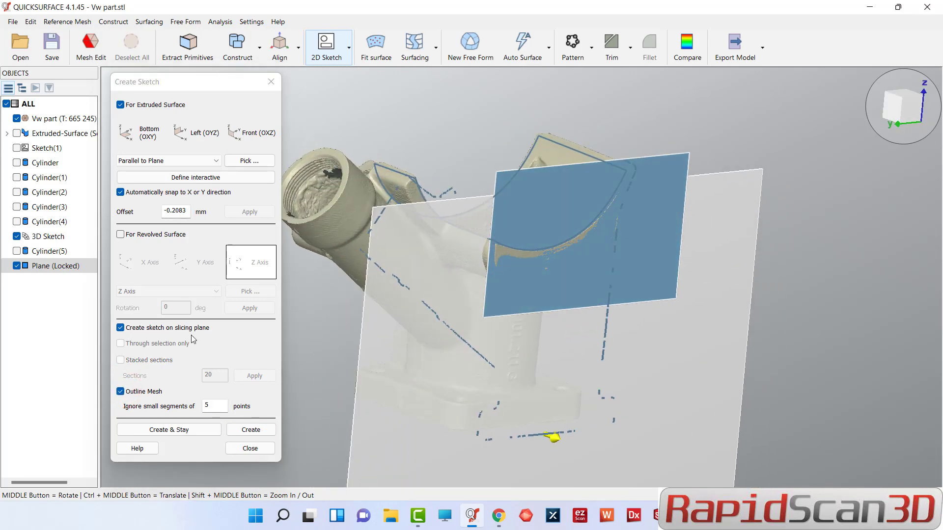
click(119, 391)
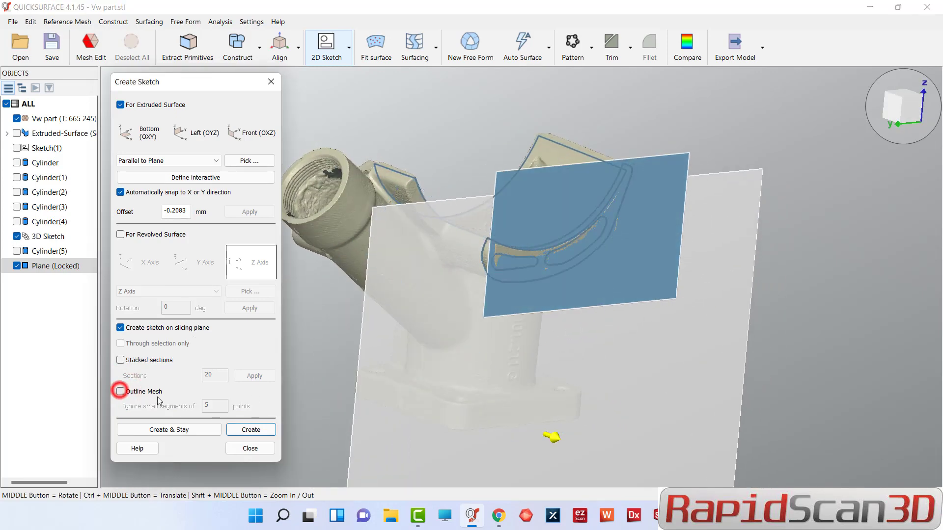
Create the section sketch twice, draw a three-point circle along the saddle's inner arc in the second one, and accept it
click(182, 428)
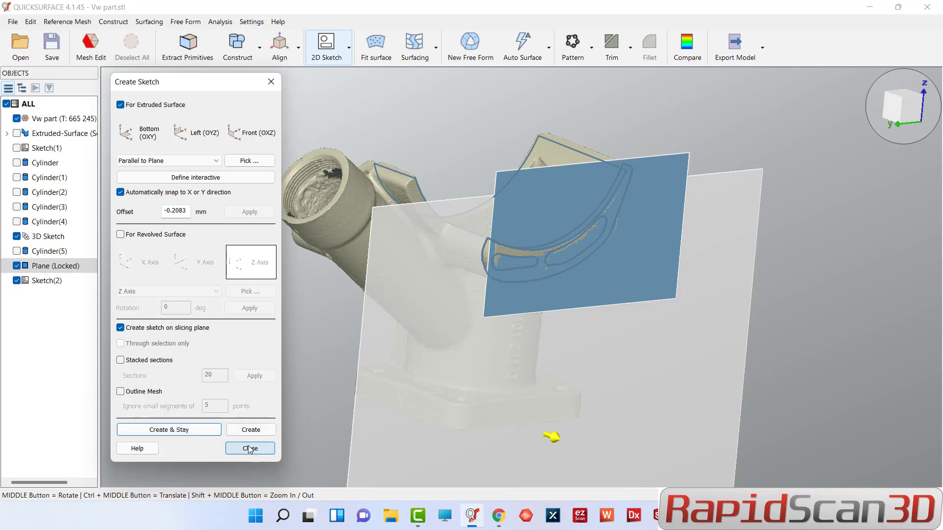
click(249, 430)
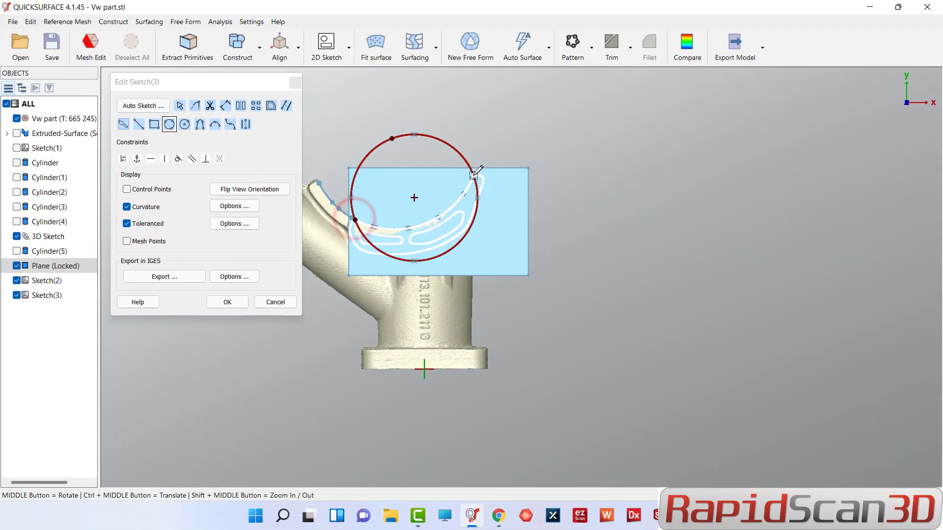
drag(471, 178, 408, 235)
scroll(425, 216, up, 5)
scroll(487, 252, down, 10)
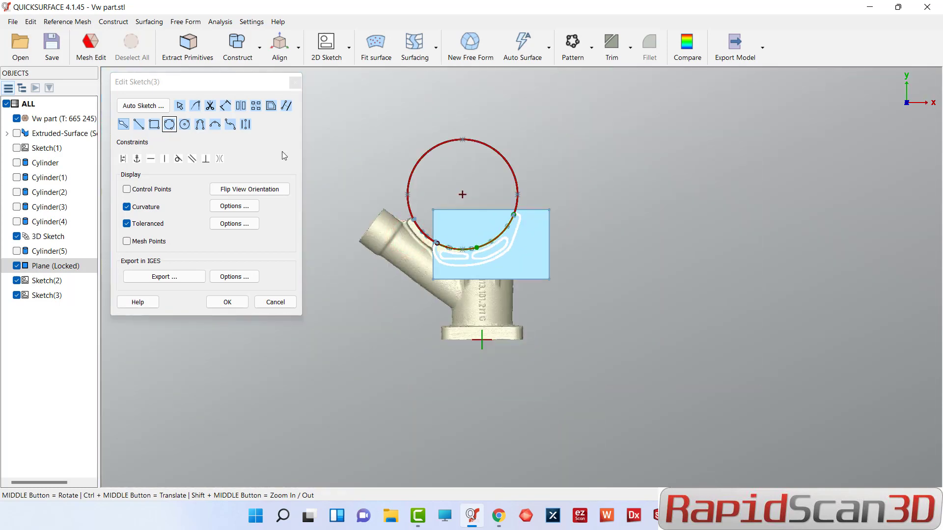
click(237, 302)
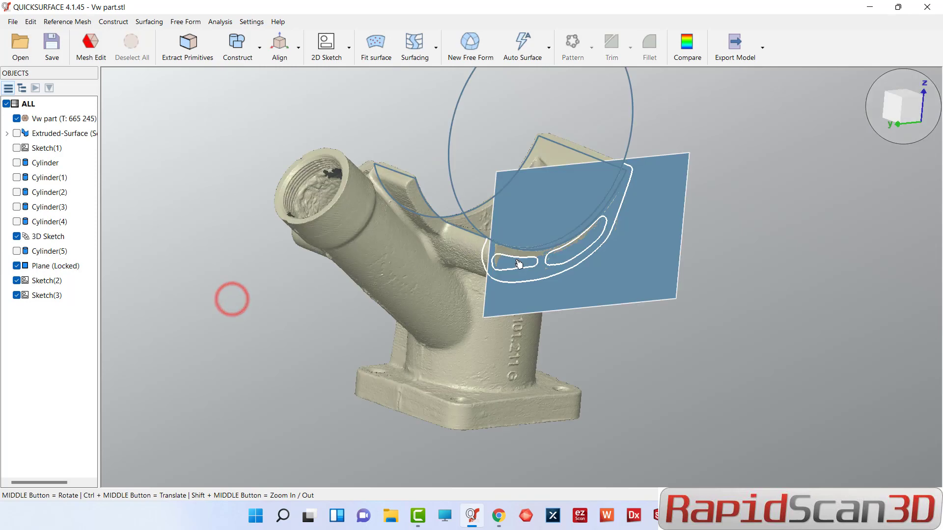
Reopen the circle's sketch and draw a line about 0.27 in long from the circle along the saddle's end edge beside the pipe
scroll(519, 263, up, 5)
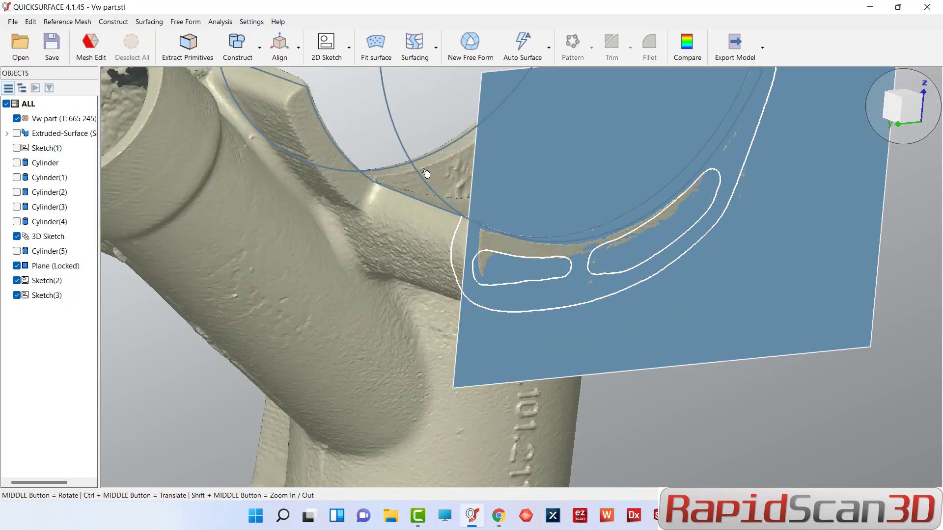
double_click(413, 160)
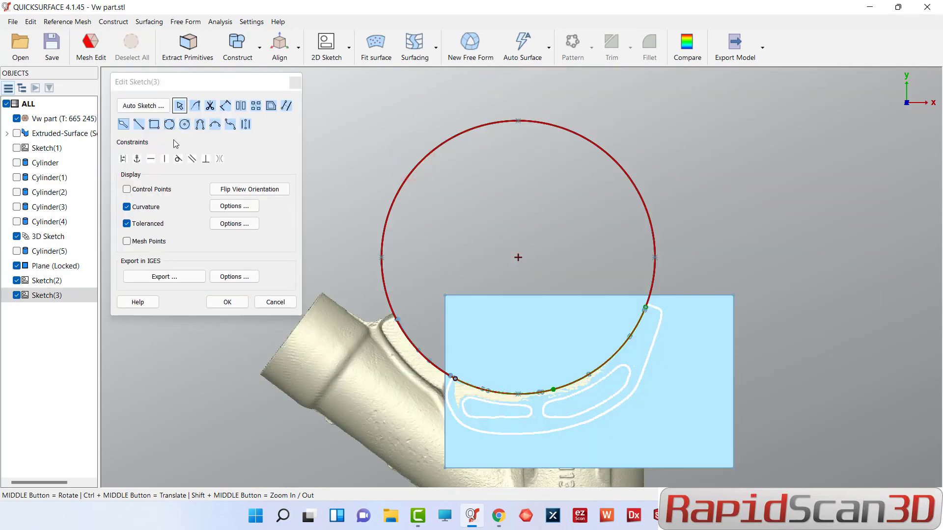
scroll(423, 331, up, 3)
scroll(472, 400, down, 6)
scroll(494, 400, up, 3)
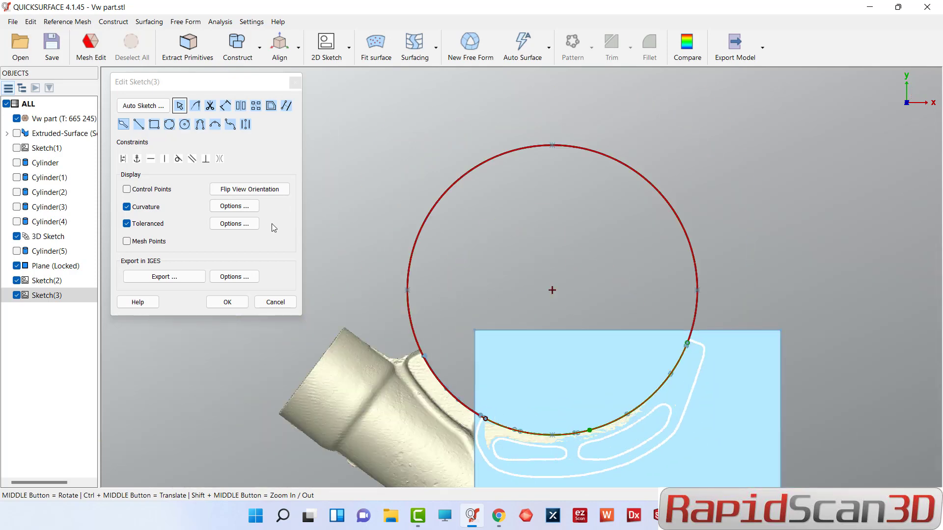
click(139, 124)
scroll(417, 334, up, 4)
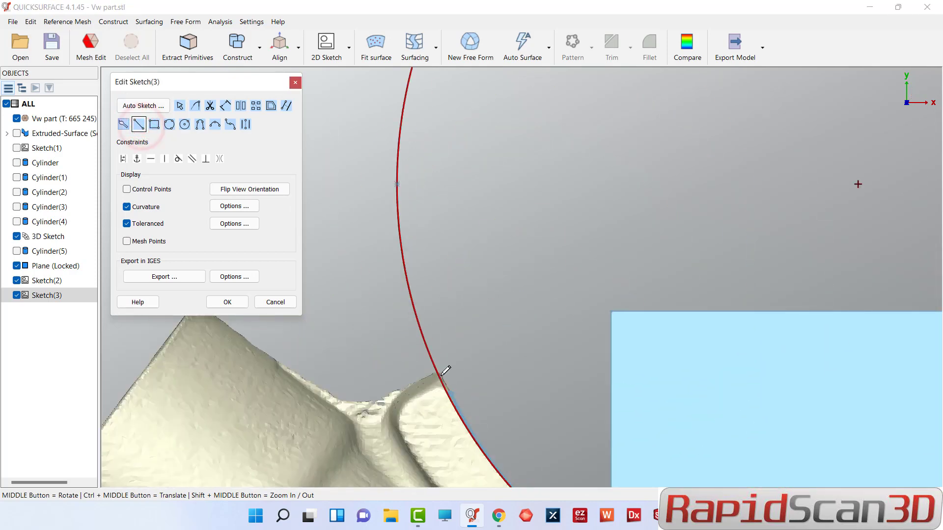
click(439, 378)
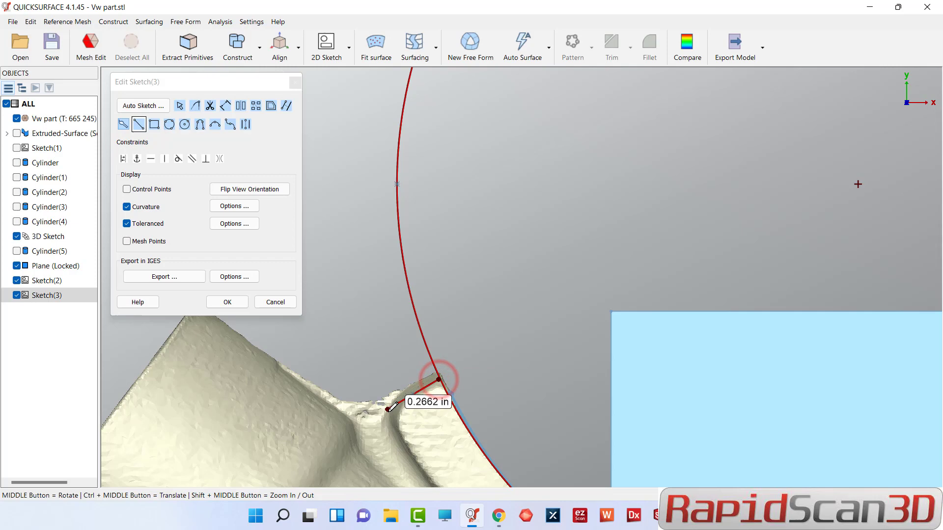
scroll(397, 468, down, 5)
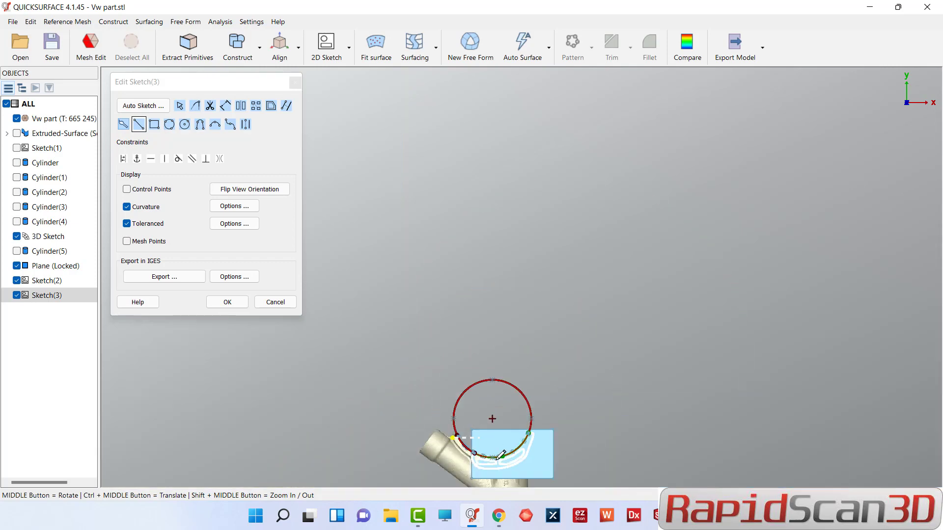
scroll(440, 381, up, 3)
scroll(335, 280, down, 2)
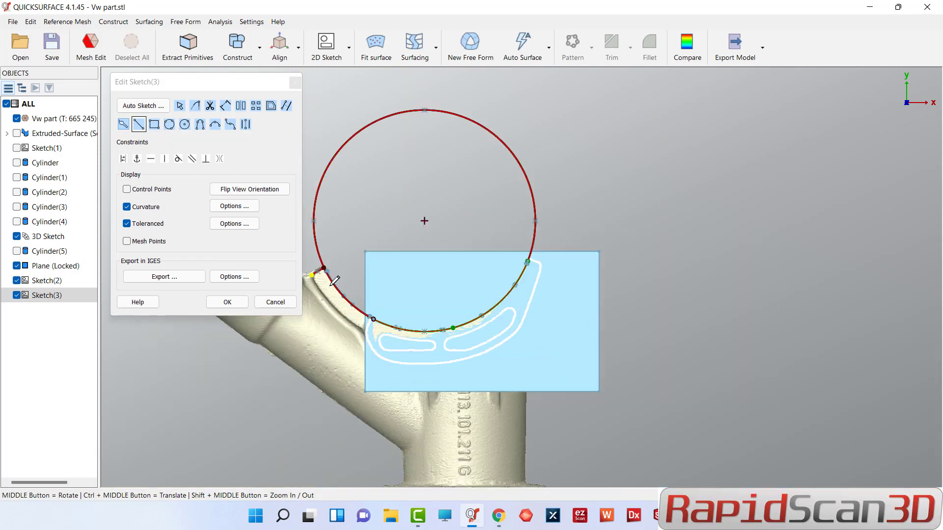
click(169, 124)
scroll(322, 290, up, 3)
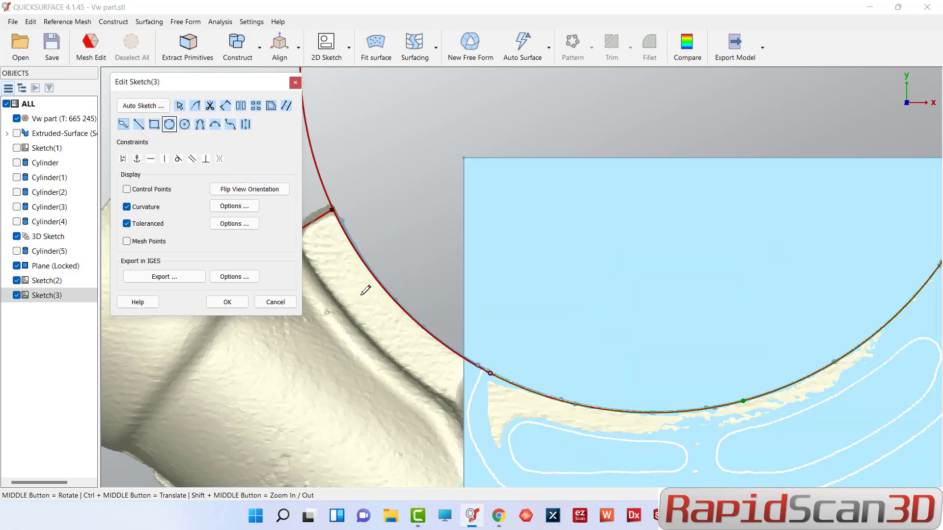
scroll(366, 290, down, 2)
click(321, 256)
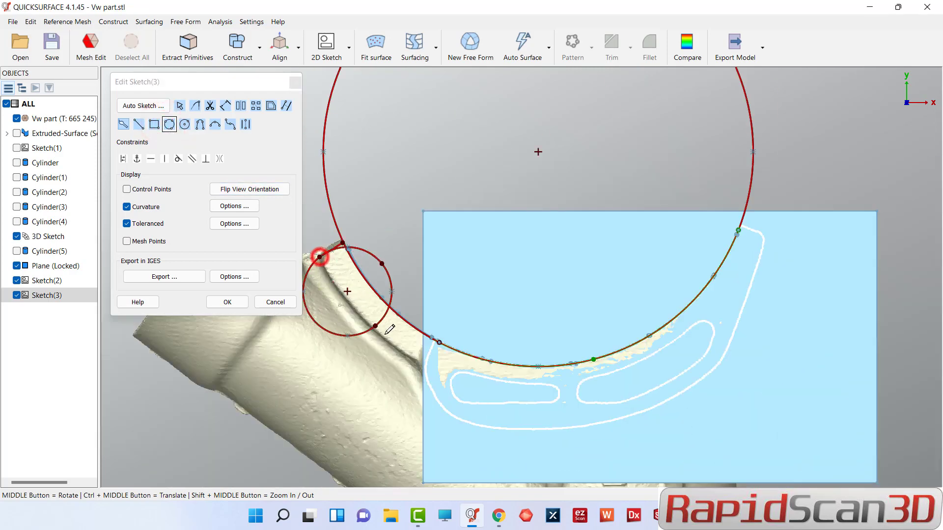
click(425, 372)
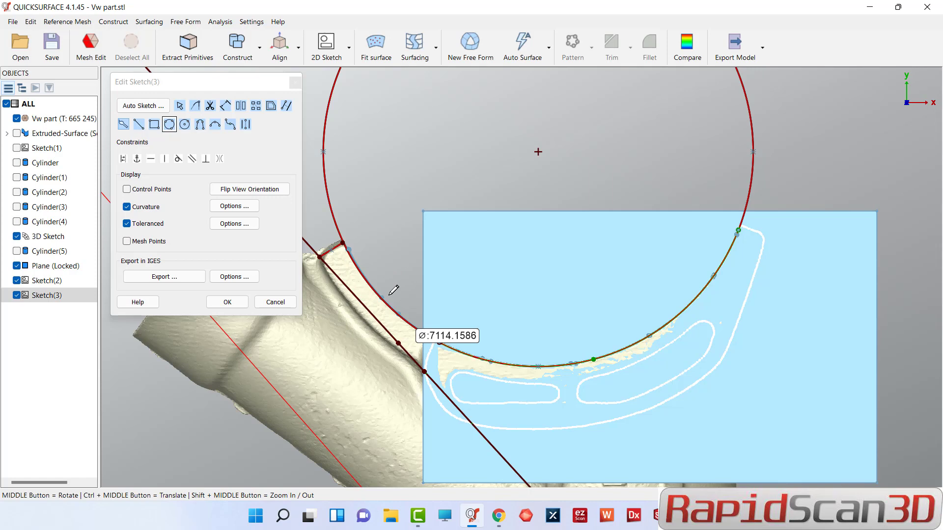
scroll(393, 276, down, 6)
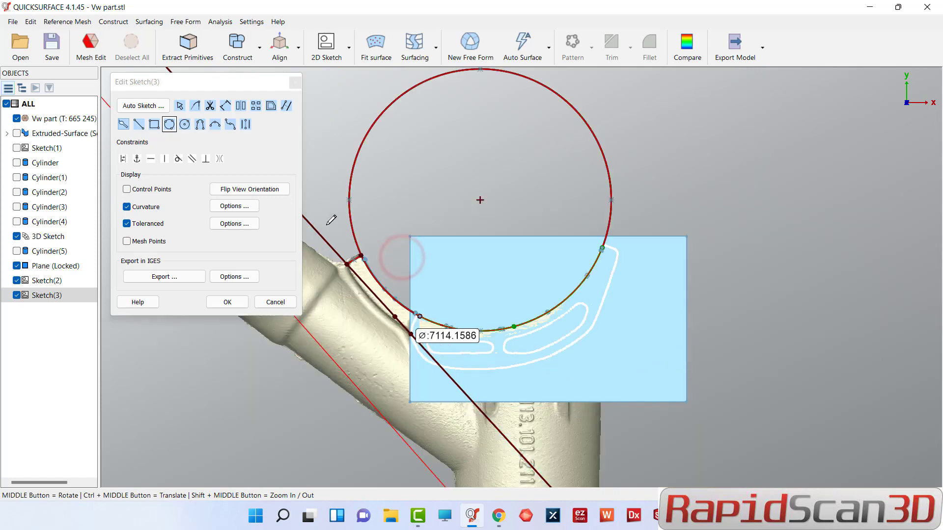
key(Escape)
scroll(403, 288, up, 6)
scroll(331, 276, down, 5)
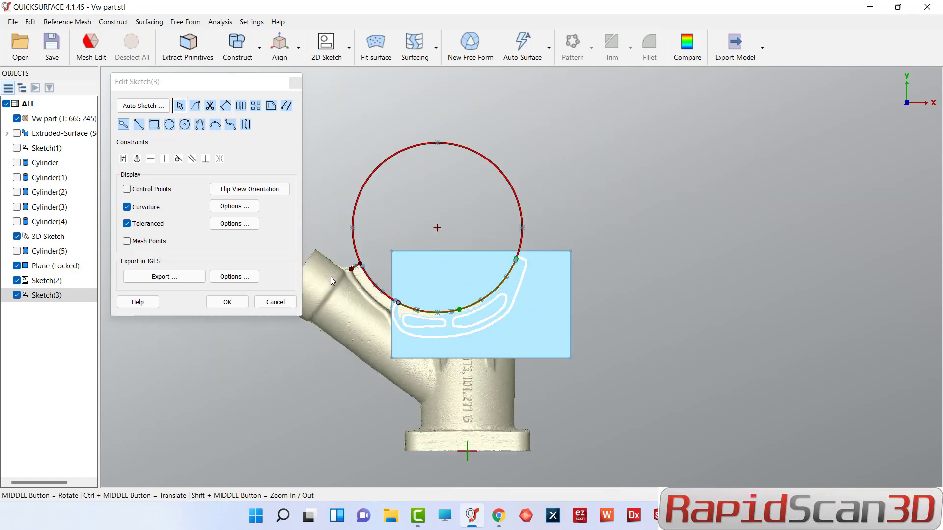
Draw a three-point circle along the saddle's outer edge beside the pipe, starting at the free end of the short end line
scroll(331, 276, up, 6)
click(169, 124)
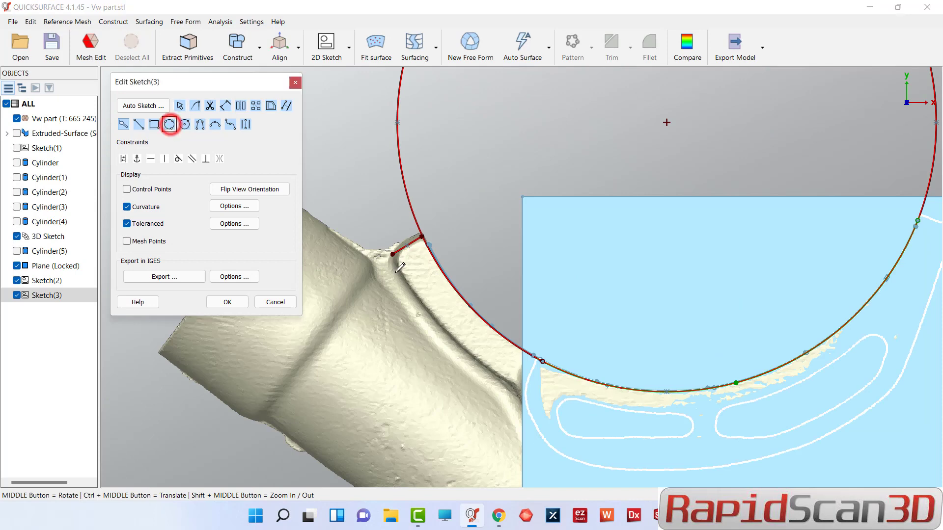
click(391, 256)
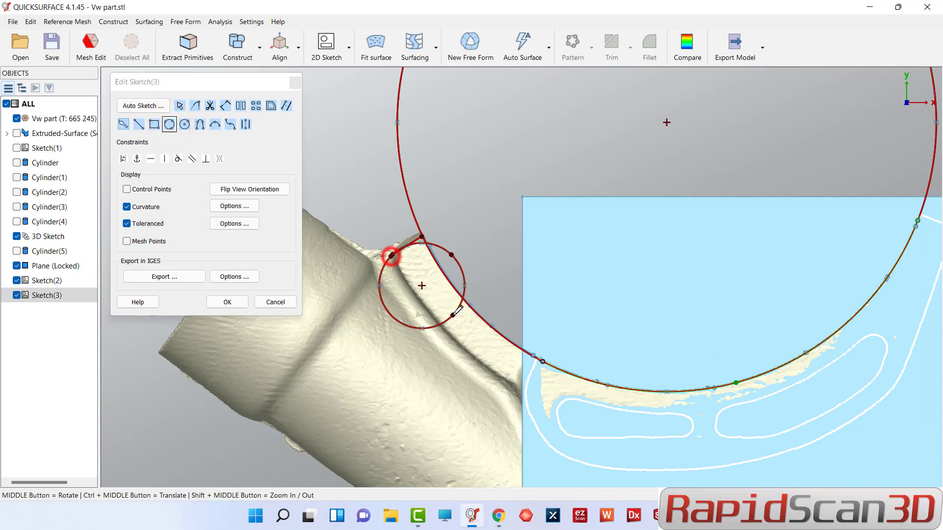
click(521, 392)
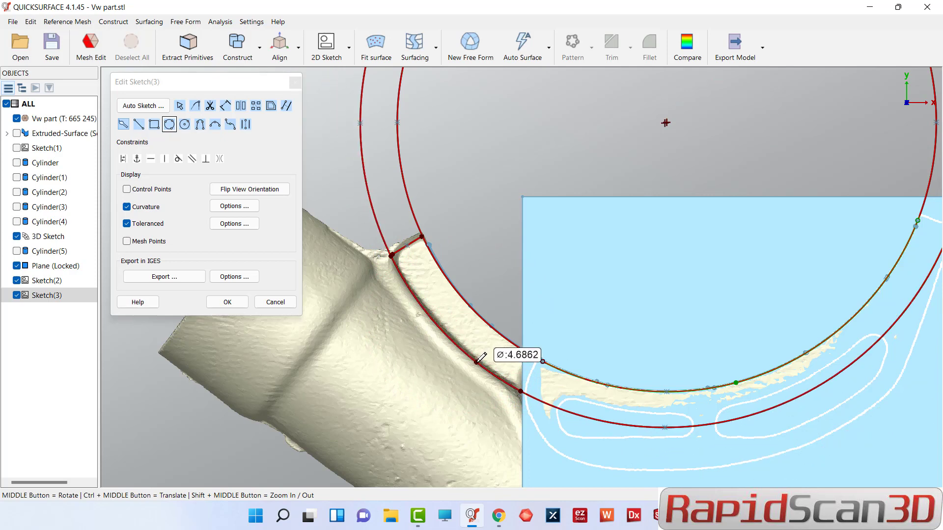
click(477, 361)
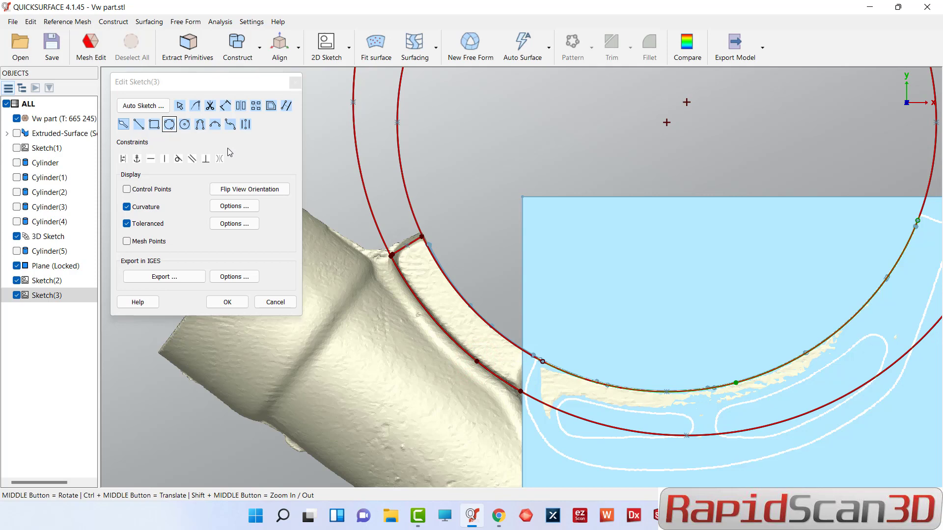
Draw two joined three-point arcs from the outer circle around the section's rounded corner and along the first part of its outer contour
click(196, 126)
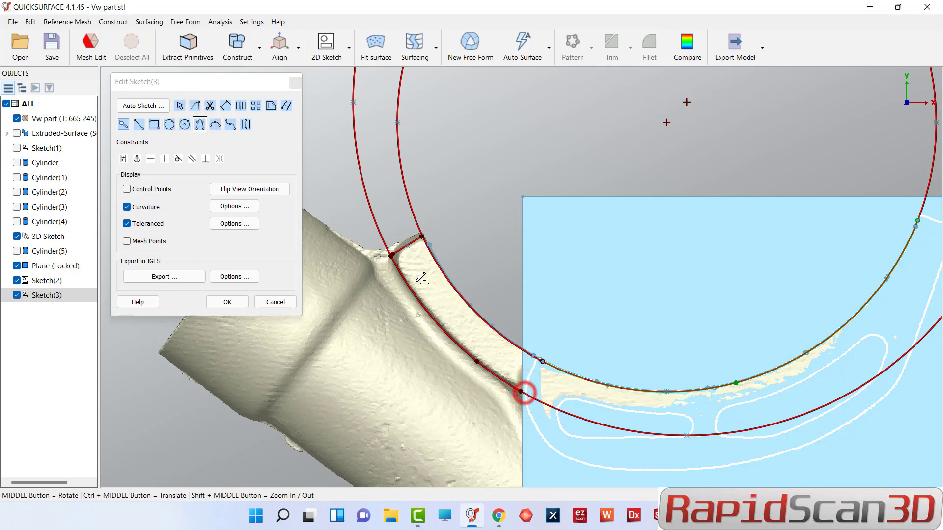
click(216, 125)
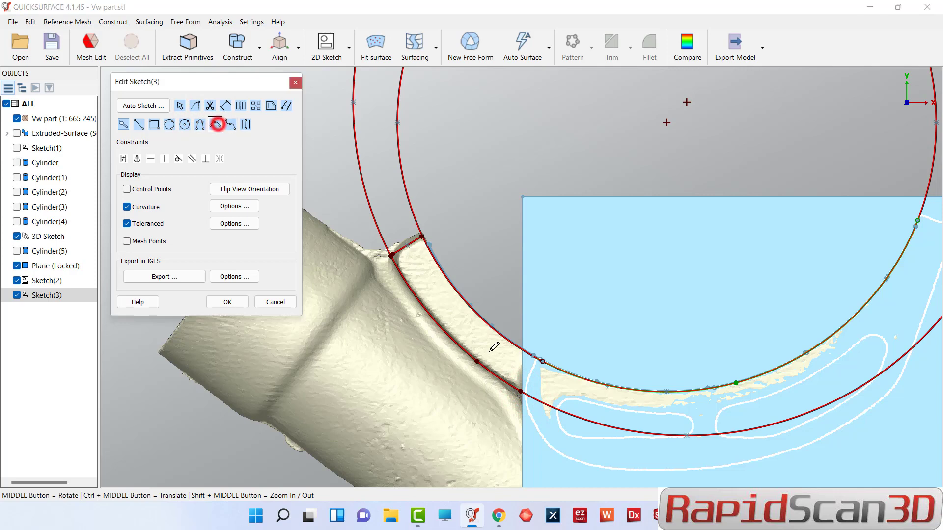
click(525, 393)
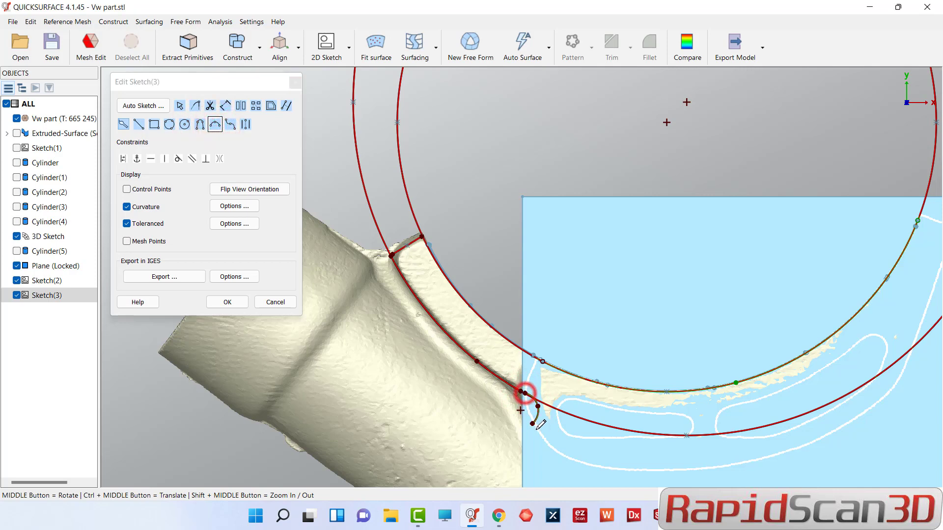
click(566, 457)
click(552, 443)
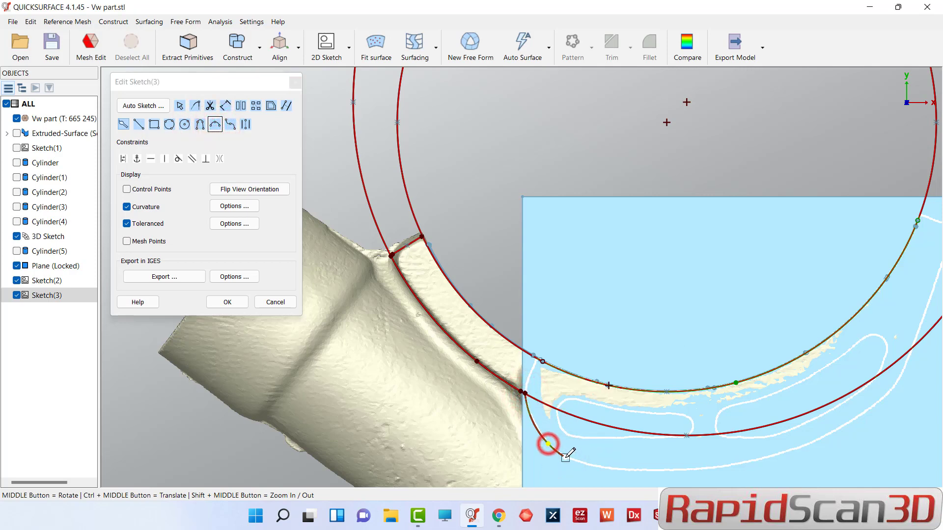
click(565, 457)
click(694, 472)
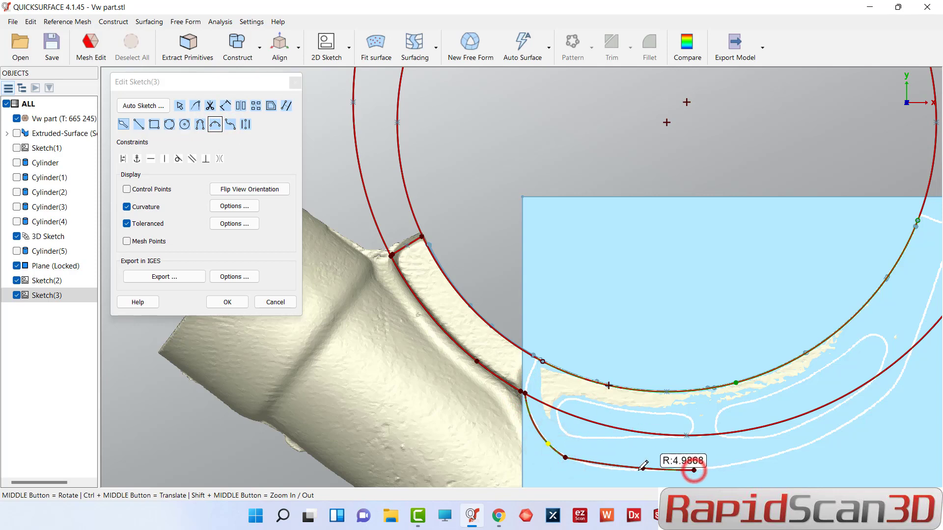
click(635, 470)
Continue the outer contour with two more joined three-point arcs, the last about 0.95 in in radius and ending on the outer circle
scroll(682, 462, down, 7)
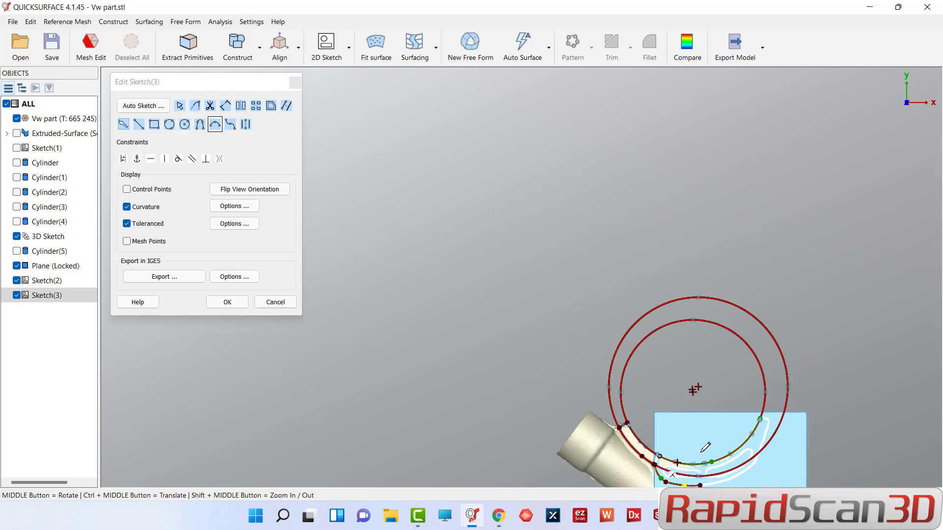
mouse_move(668, 396)
ctrl+middle_down()
mouse_move(620, 283)
mouse_move(600, 272)
ctrl+middle_up()
scroll(663, 346, up, 7)
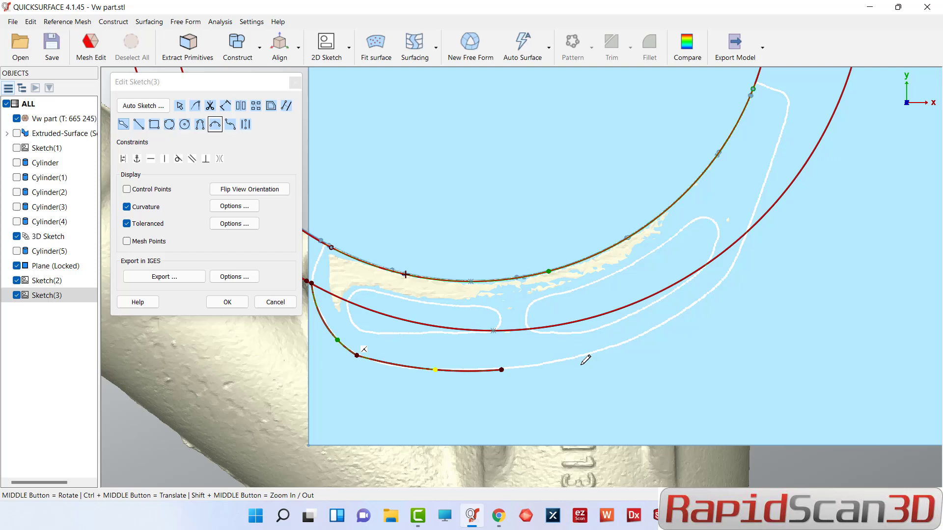
click(674, 316)
click(599, 351)
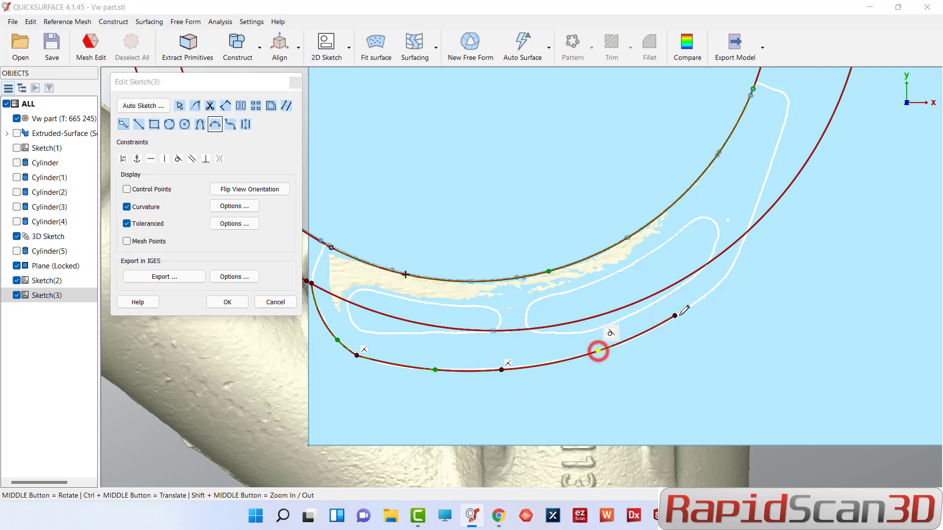
click(674, 316)
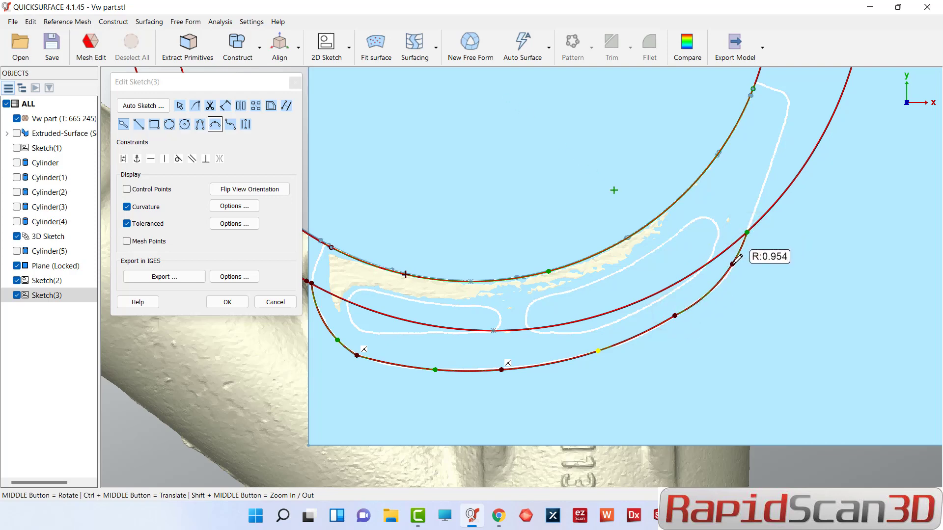
click(732, 265)
Try a three-point arc from the last arc's end to the saddle's far corner, adjust its points, and delete it
click(747, 232)
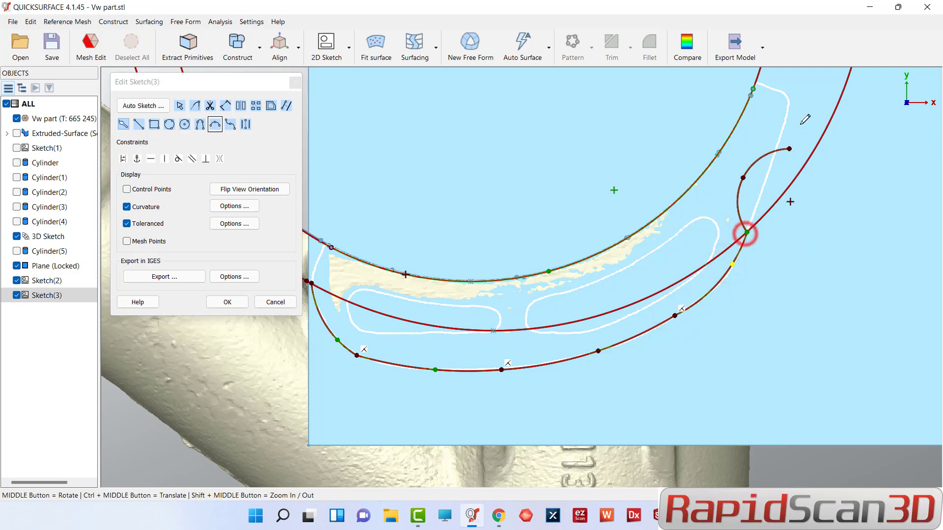
click(788, 94)
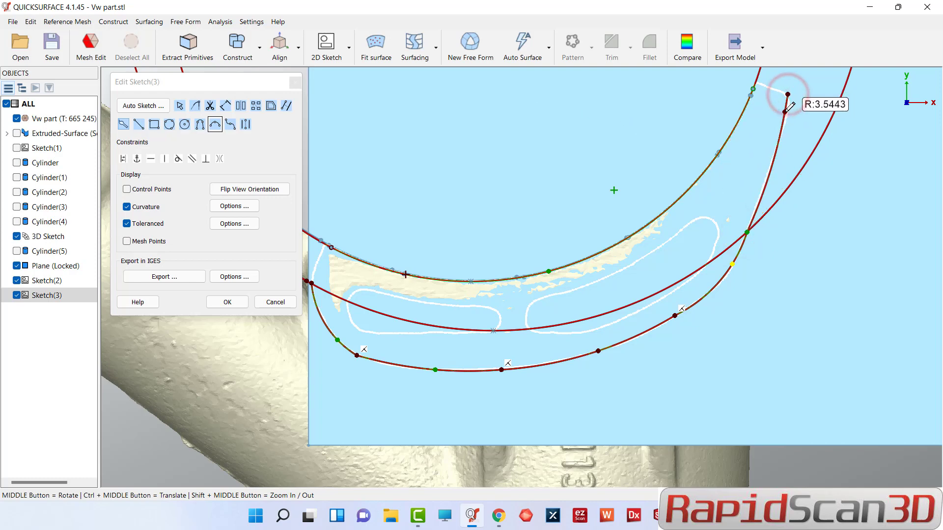
click(784, 105)
scroll(786, 100, up, 3)
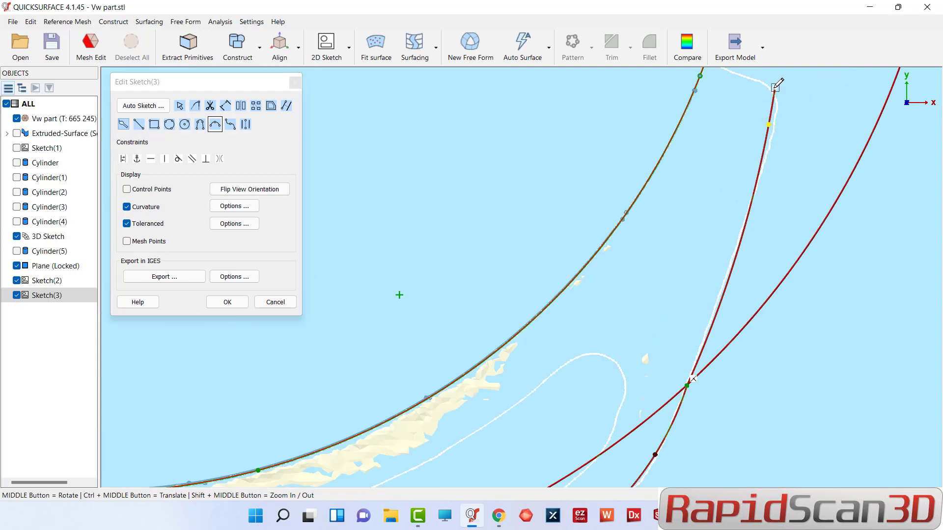
drag(777, 92, 779, 87)
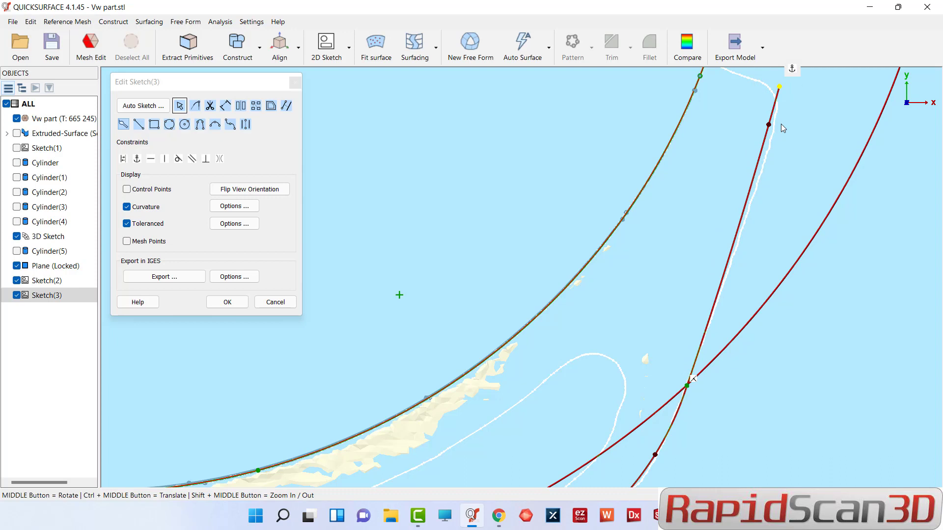
drag(770, 126, 769, 138)
click(779, 88)
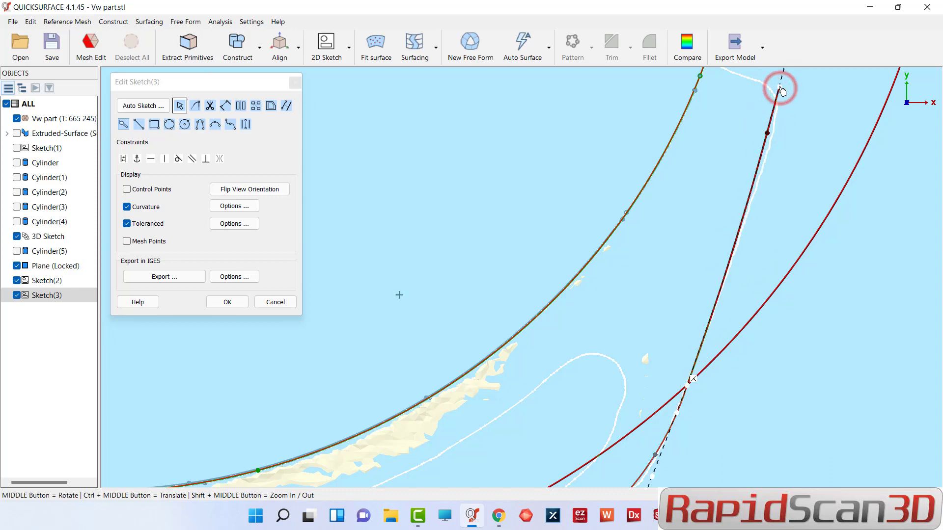
click(768, 135)
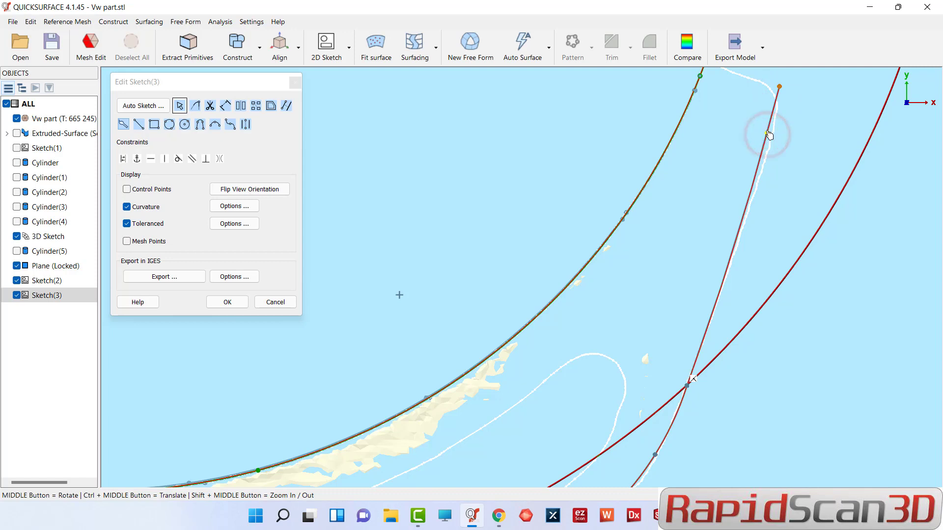
key(Delete)
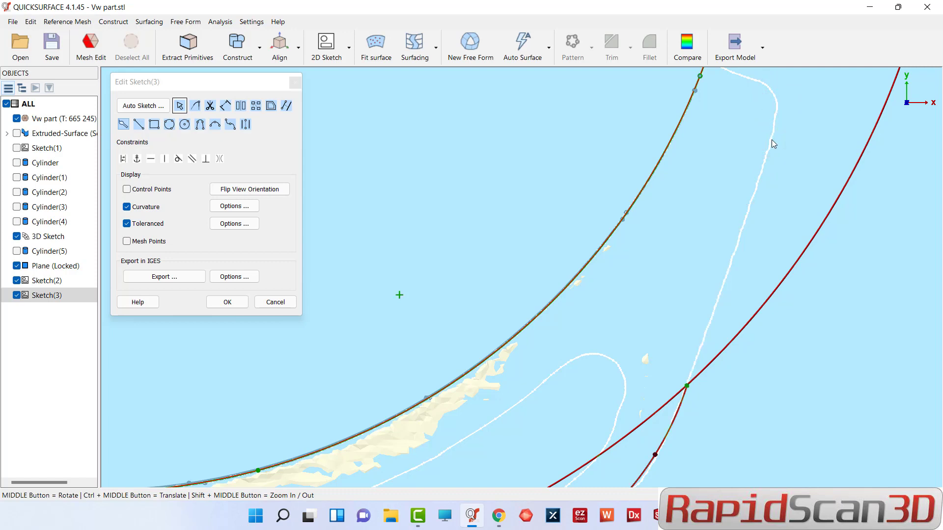
click(214, 124)
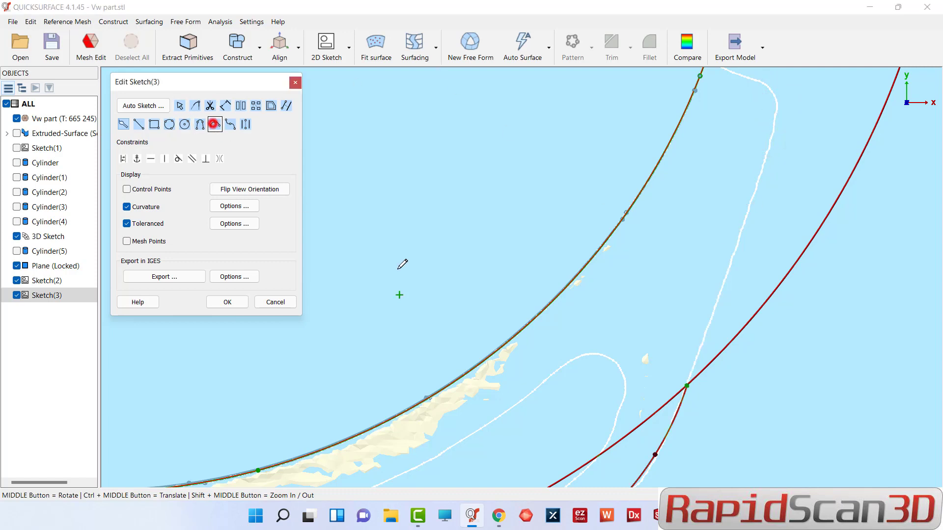
click(687, 386)
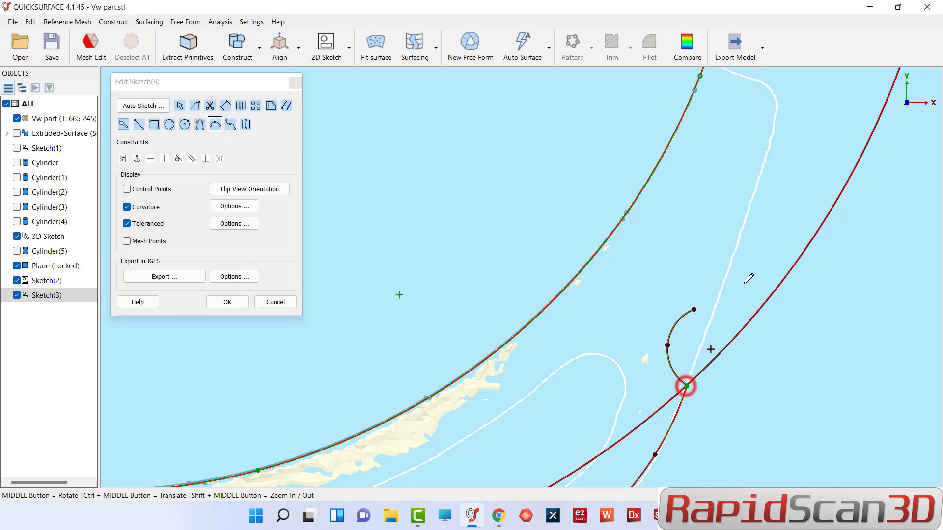
click(777, 80)
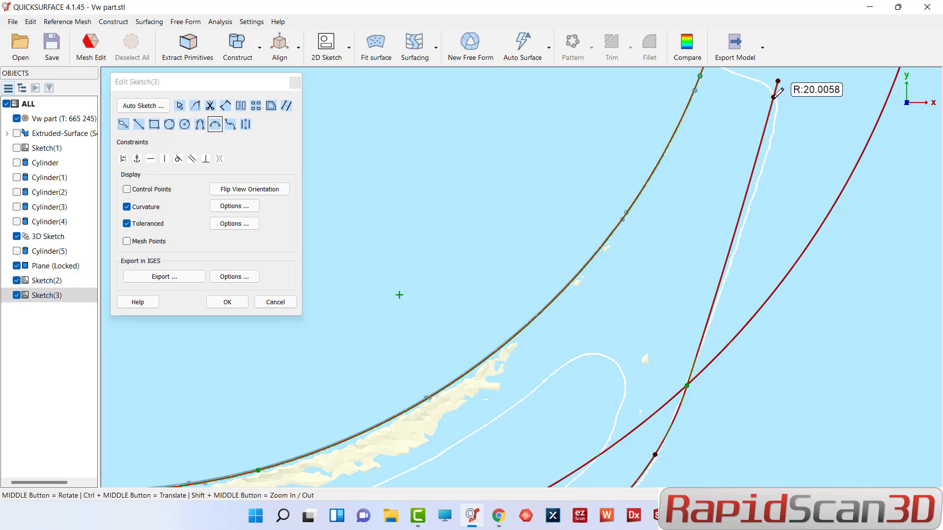
key(Escape)
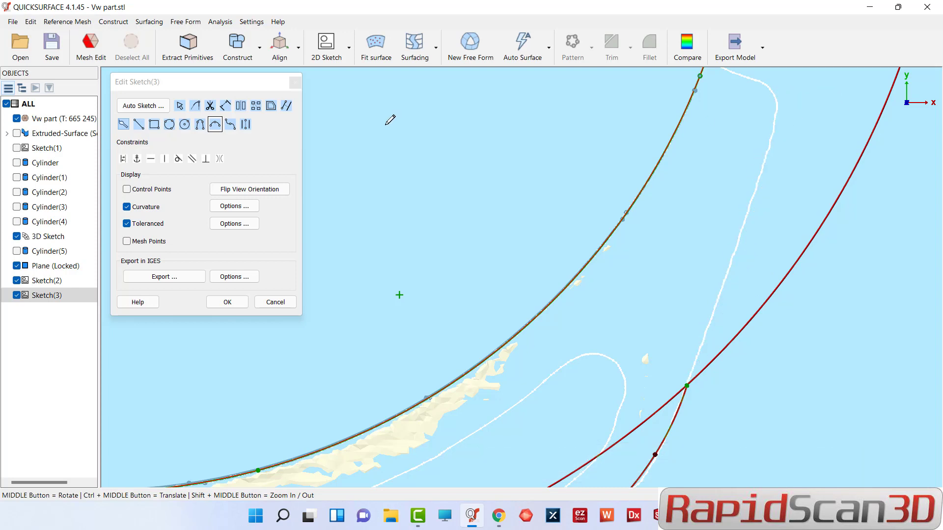
Draw a line from the last arc along the saddle's straight side, and an end line about 0.29 in long joining it to the inner circle
click(140, 124)
click(686, 386)
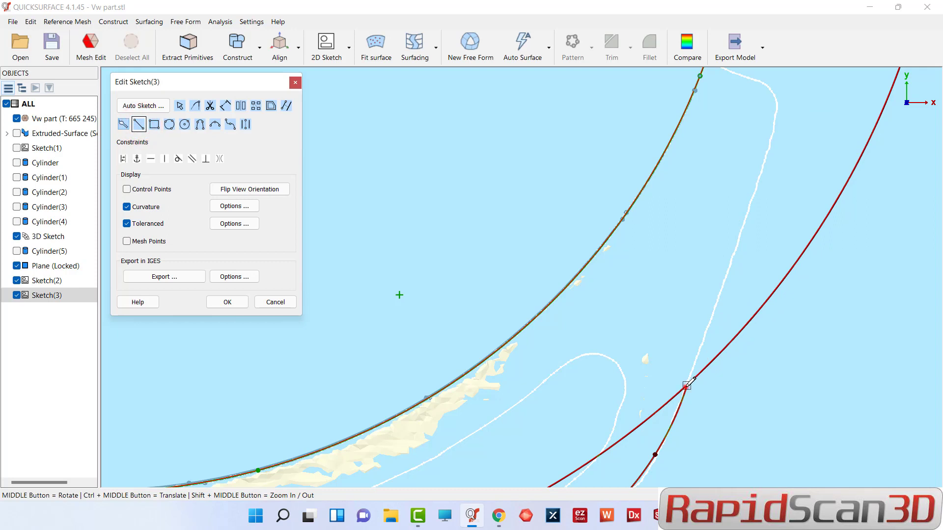
click(791, 86)
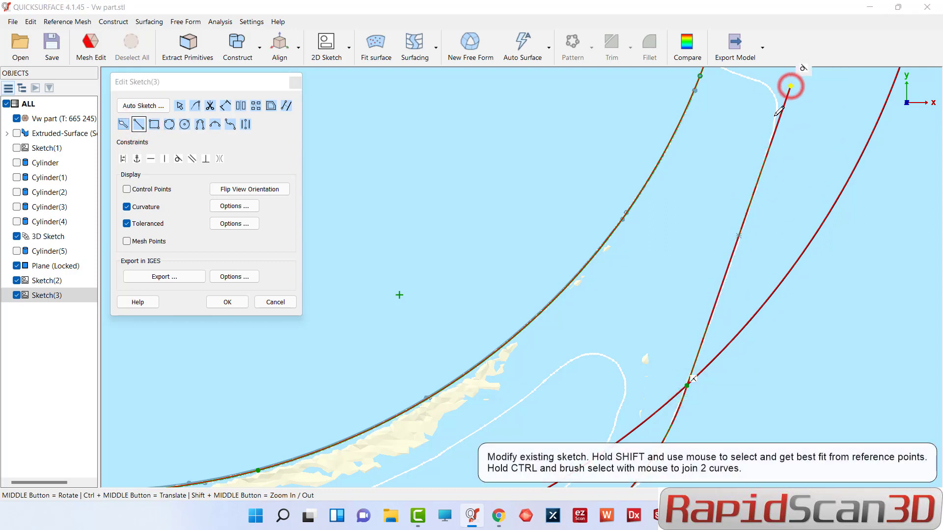
scroll(780, 111, down, 3)
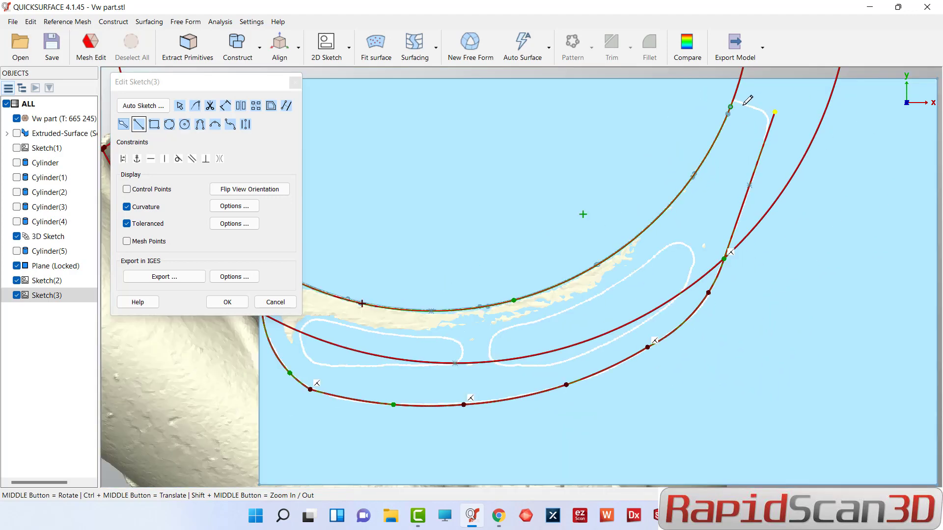
scroll(744, 103, up, 3)
click(722, 97)
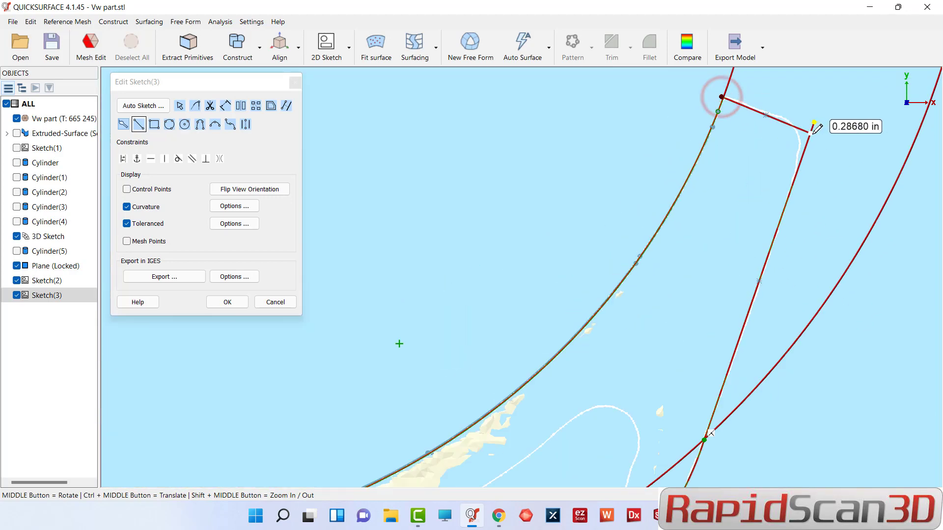
click(811, 129)
right_click(811, 129)
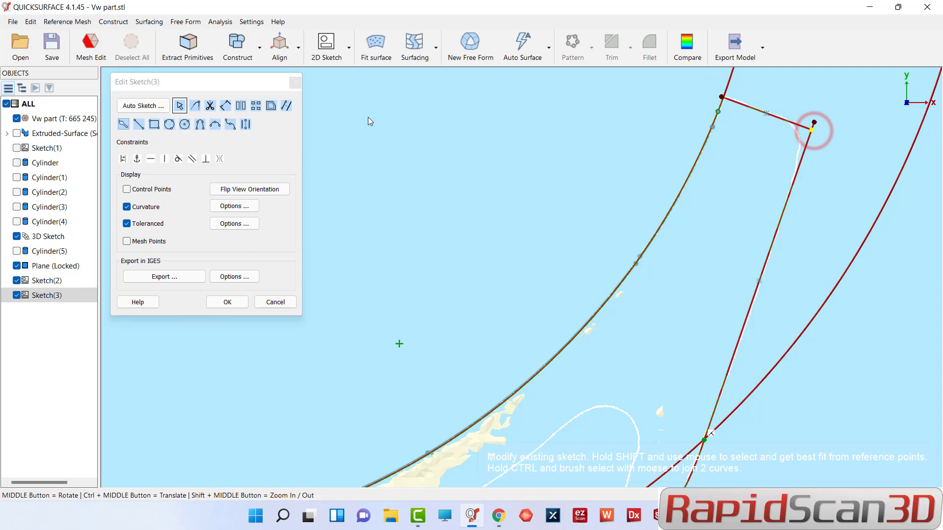
Trim the line stub that extends past the saddle profile's far corner
click(210, 105)
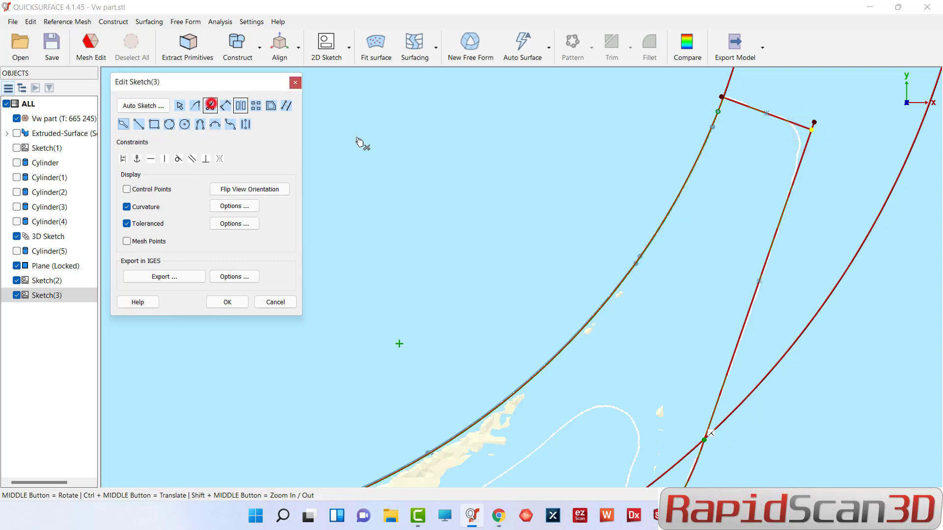
click(815, 126)
scroll(798, 124, up, 2)
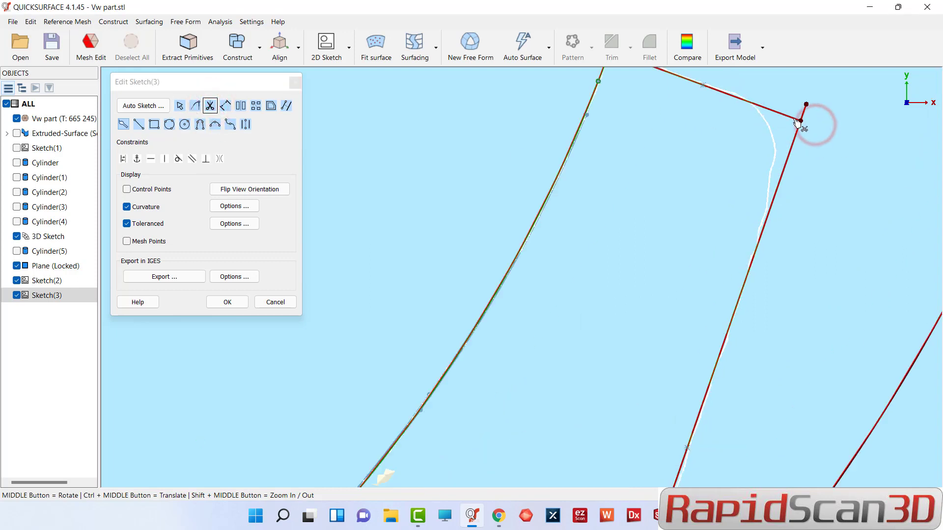
click(808, 114)
key(Escape)
Trim away the leftover portions of the outer circle outside and inside the saddle profile
scroll(819, 170, down, 3)
drag(758, 127, 754, 119)
click(210, 105)
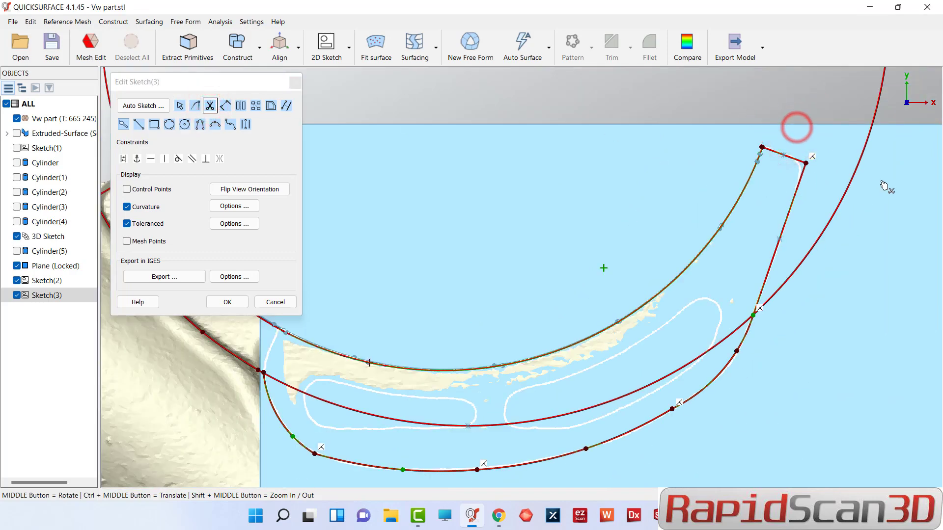
drag(827, 136, 871, 222)
drag(666, 341, 629, 403)
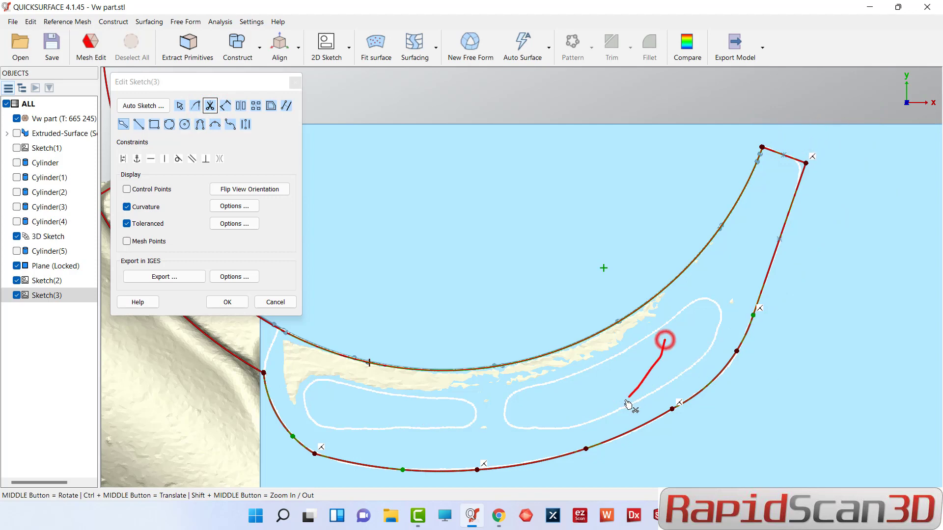
Finish the saddle sketch and extrude it as a solid with Depth 1 at about 0.107 in
scroll(418, 396, down, 5)
scroll(344, 362, up, 2)
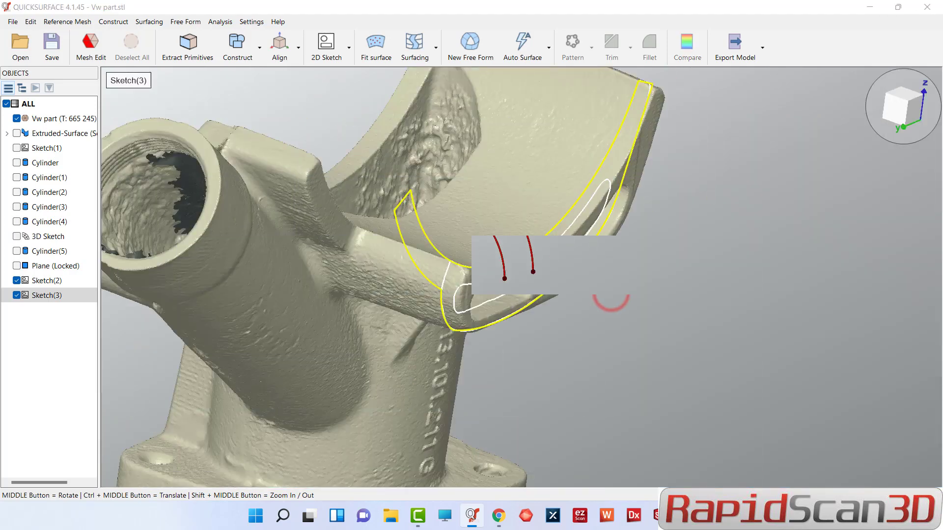
click(634, 276)
click(634, 275)
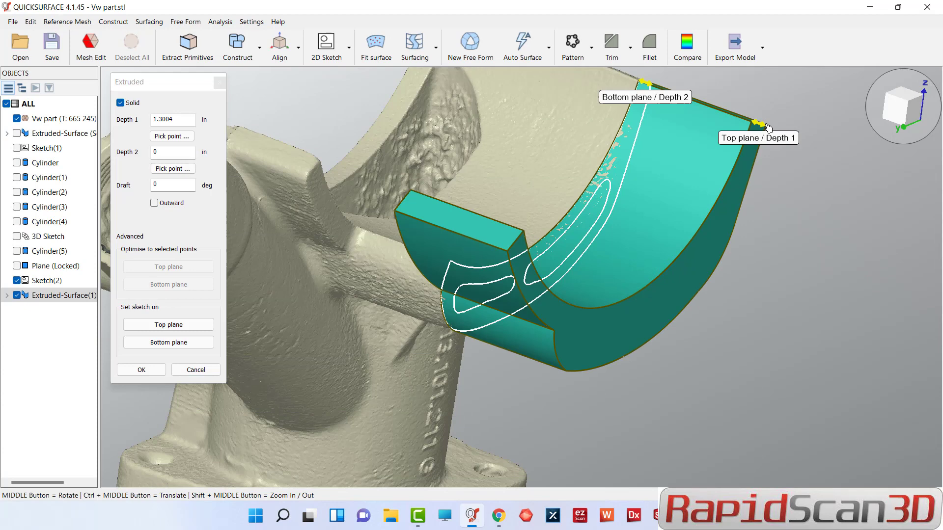
drag(669, 100, 546, 83)
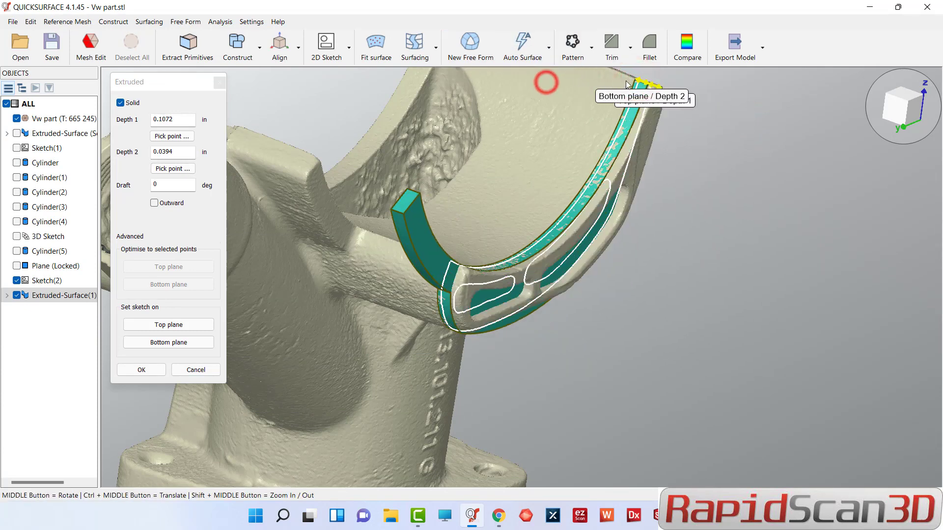
Extend the saddle extrusion's Depth 2 to about 2.34 in across the scanned saddle and accept the solid
drag(639, 80, 464, 73)
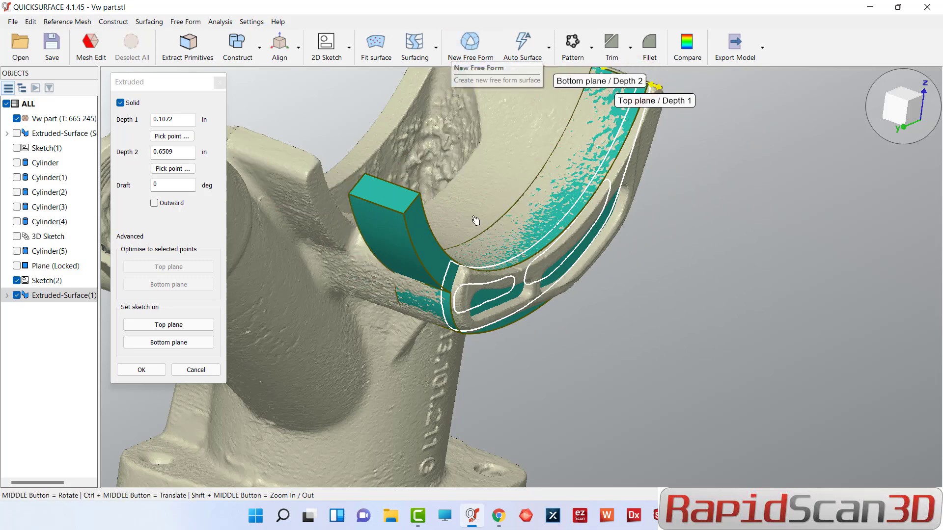
scroll(475, 221, down, 3)
middle_drag(475, 230, 491, 319)
drag(554, 109, 466, 125)
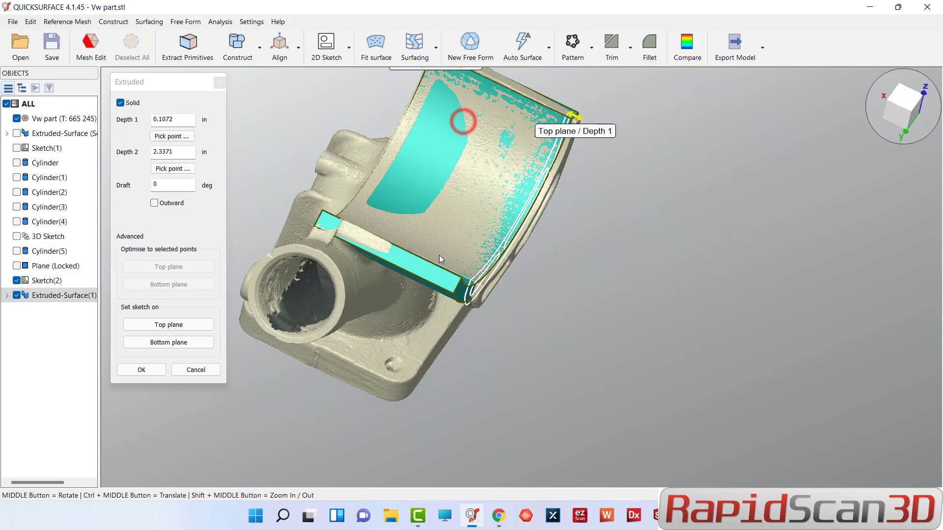
middle_drag(463, 116, 397, 105)
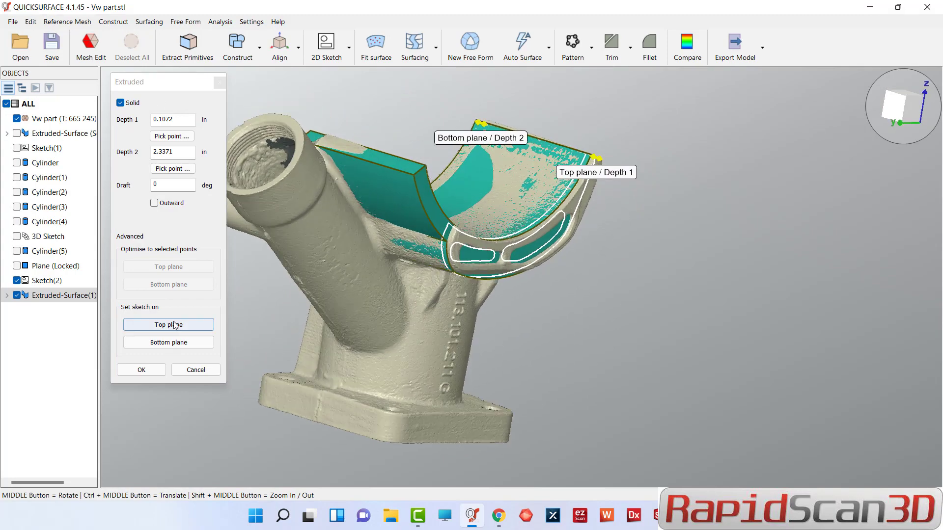
click(141, 370)
Show Cylinder, Cylinder(1), Cylinder(2) and Cylinder(3) together with the saddle extrusion
middle_drag(150, 364, 277, 259)
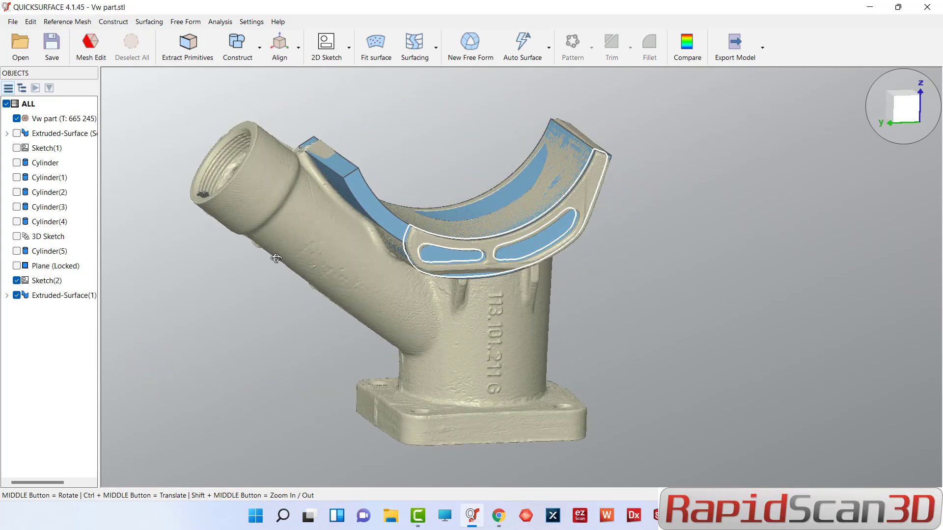
click(17, 162)
click(17, 178)
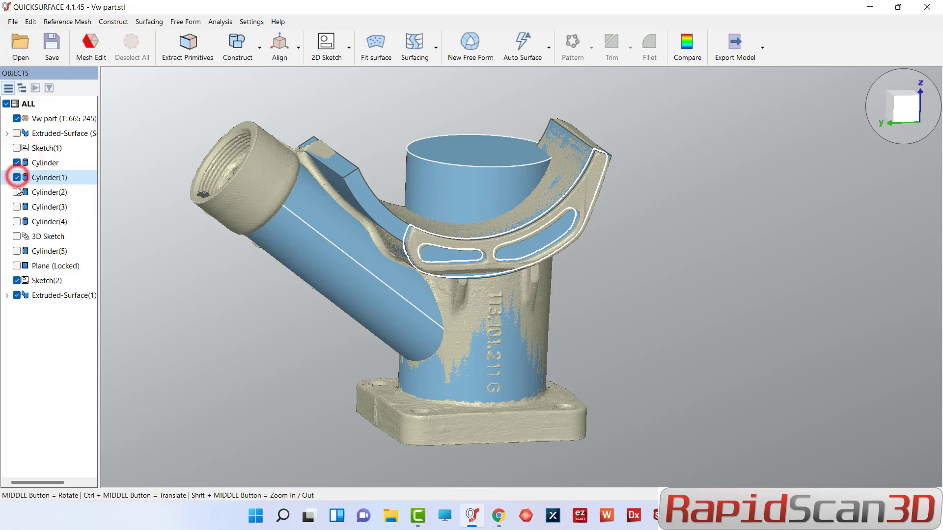
click(17, 193)
click(18, 208)
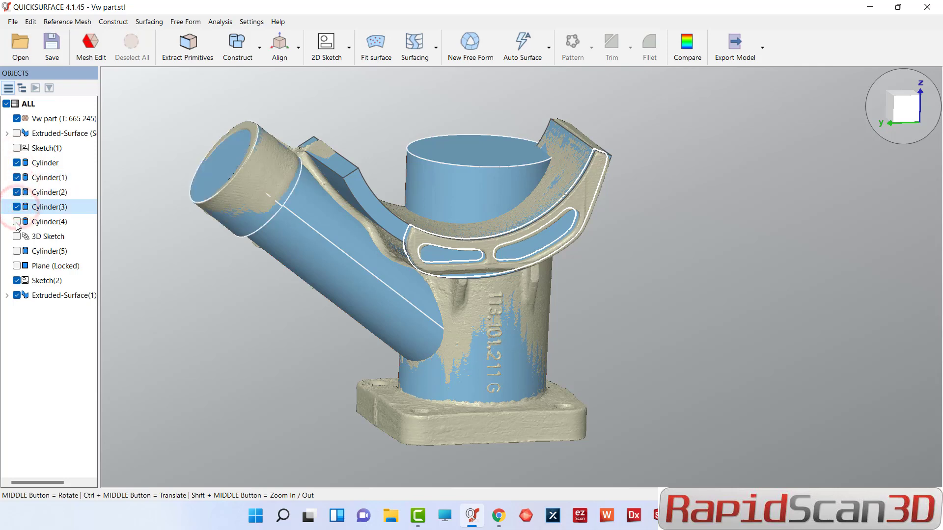
Toggle the visibility of Cylinder(4) and Cylinder(5) to check each against the part, leaving both hidden
click(16, 222)
click(16, 222)
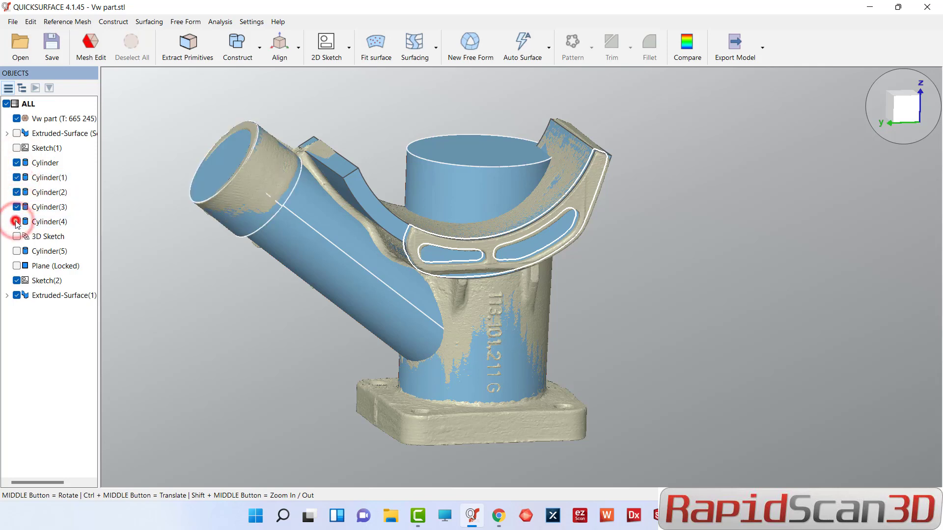
click(17, 222)
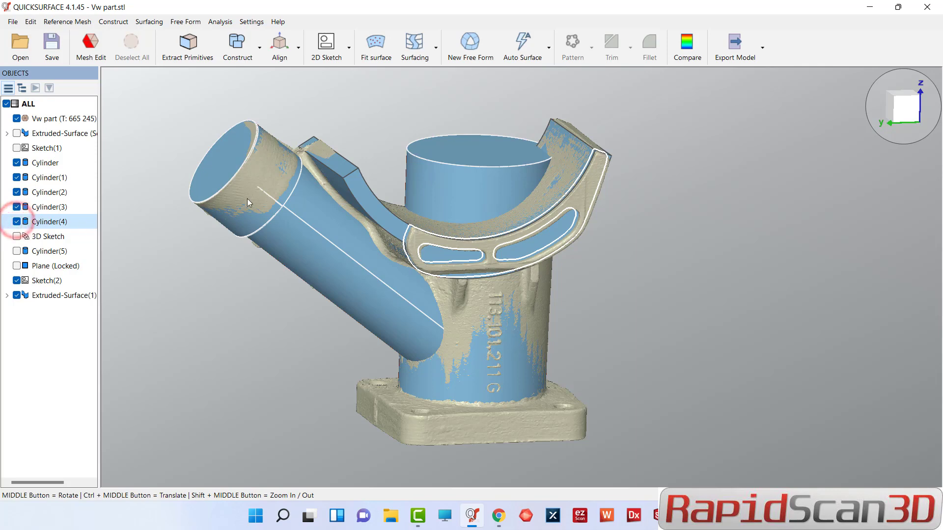
middle_drag(248, 199, 194, 189)
click(17, 222)
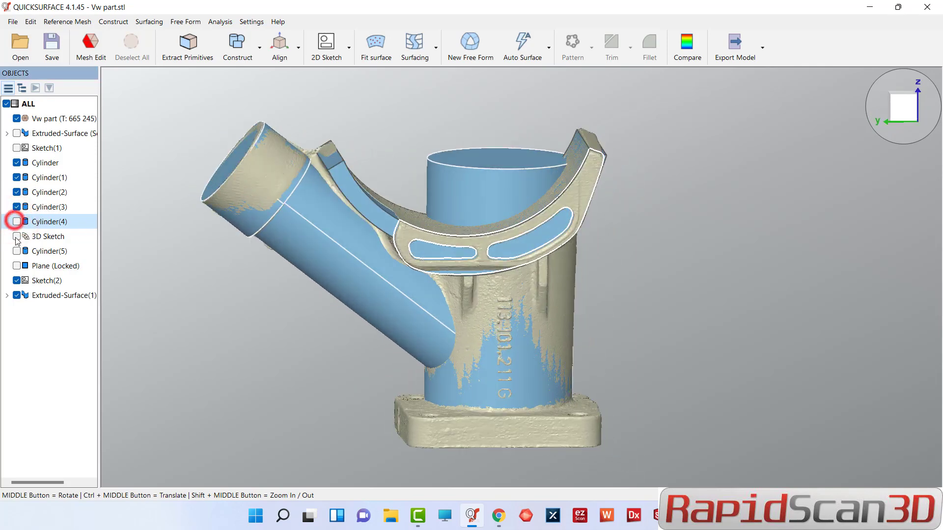
click(17, 252)
click(17, 251)
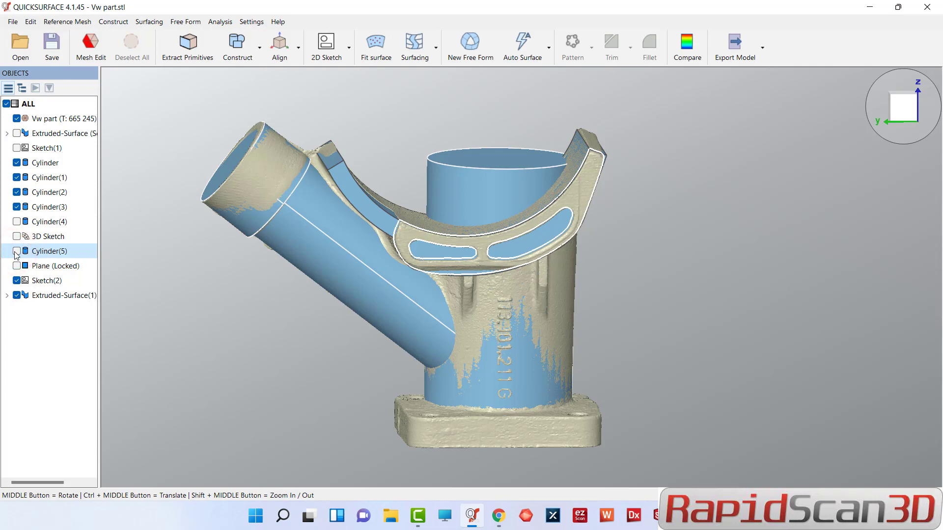
Inspect the fitted cylinders and saddle extrusion against the mesh from several sides, toggling the locked plane on and off
middle_drag(411, 284, 204, 252)
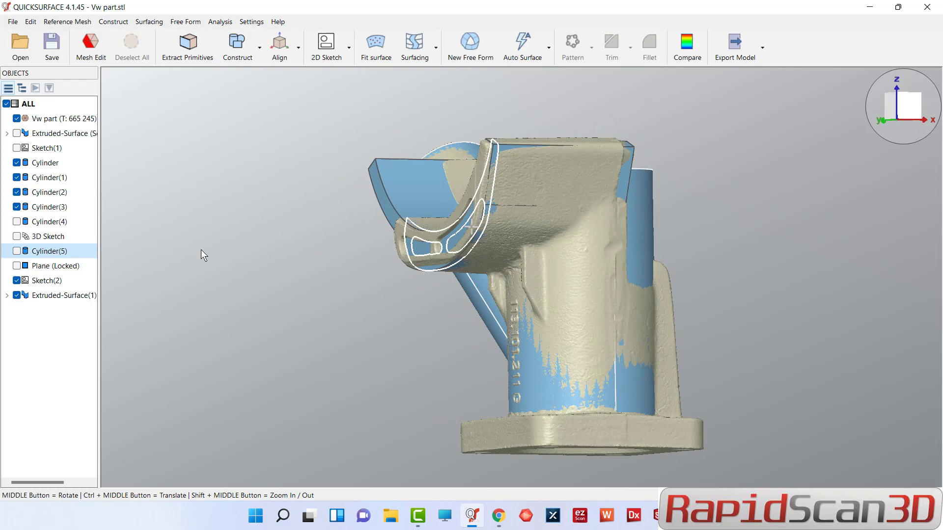
middle_drag(467, 275, 504, 340)
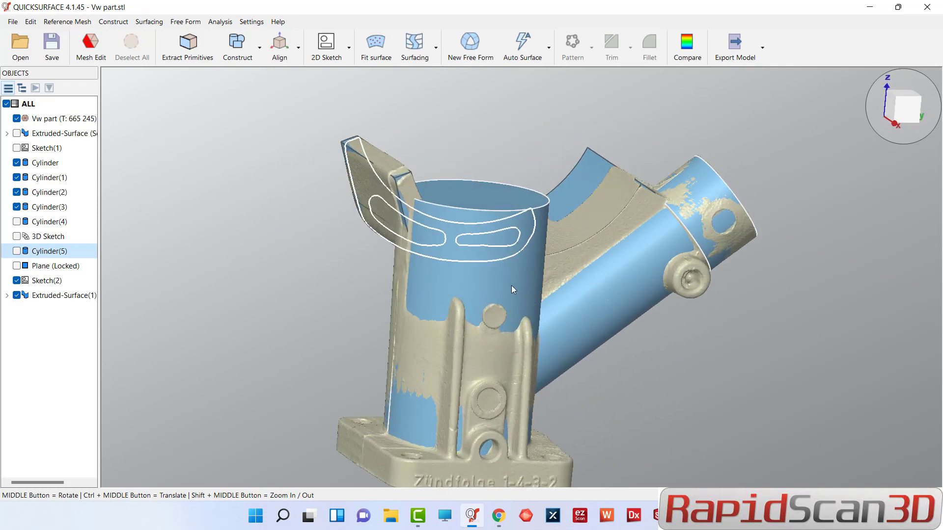
middle_drag(511, 285, 440, 246)
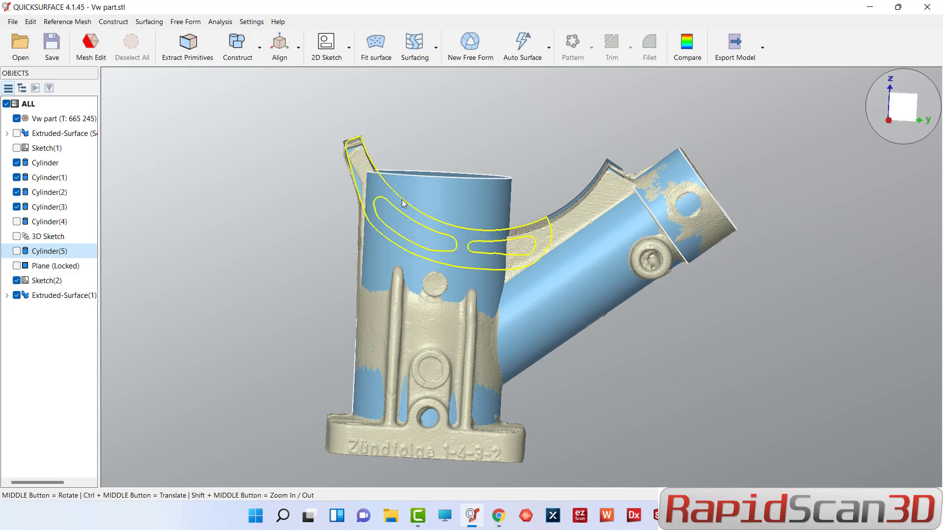
click(17, 266)
click(16, 265)
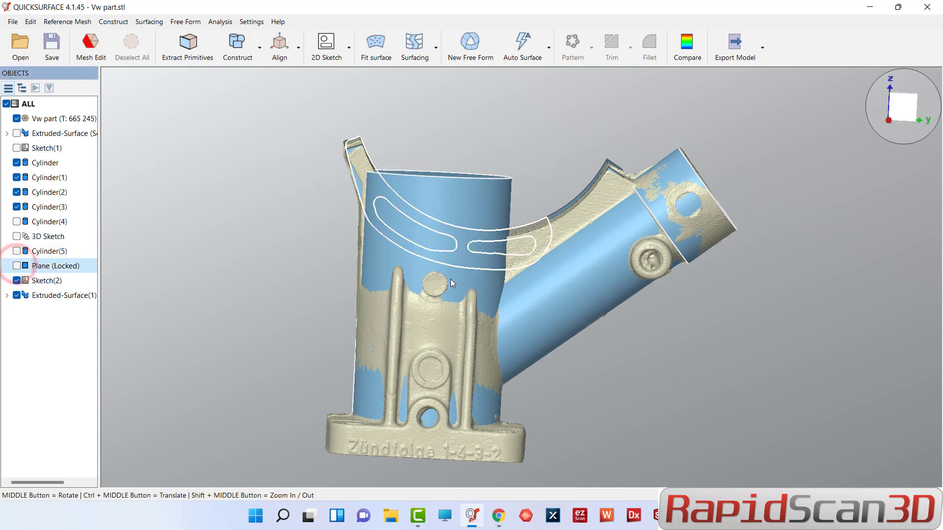
mouse_move(453, 284)
middle_down()
mouse_move(257, 273)
mouse_move(274, 358)
mouse_move(274, 269)
mouse_move(404, 286)
mouse_move(272, 265)
mouse_move(516, 320)
mouse_move(638, 299)
middle_up()
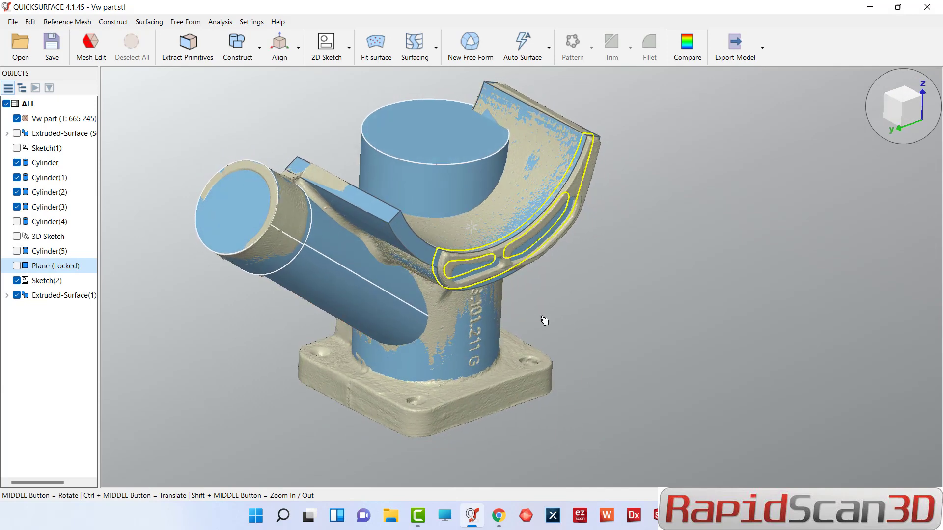
Extend the upper end of the large vertical cylinder farther above the saddle
click(464, 139)
drag(434, 130, 438, 83)
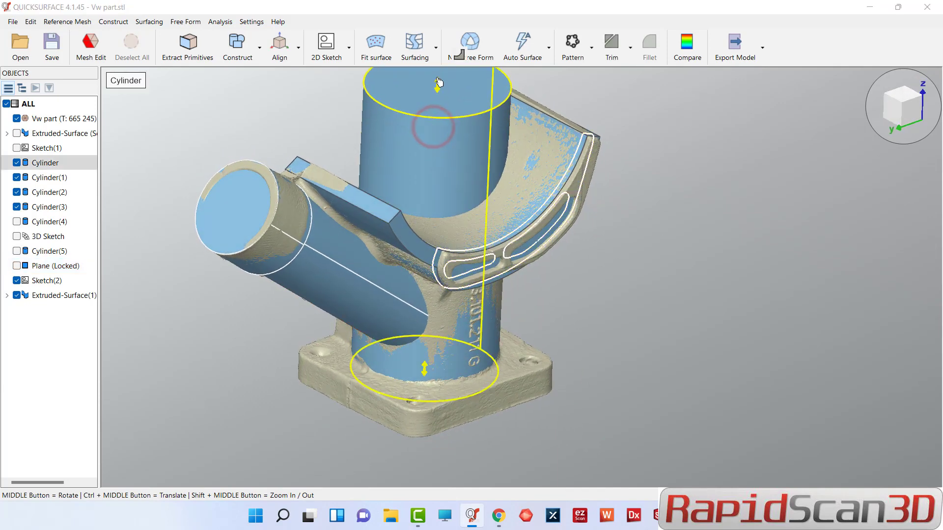
click(234, 335)
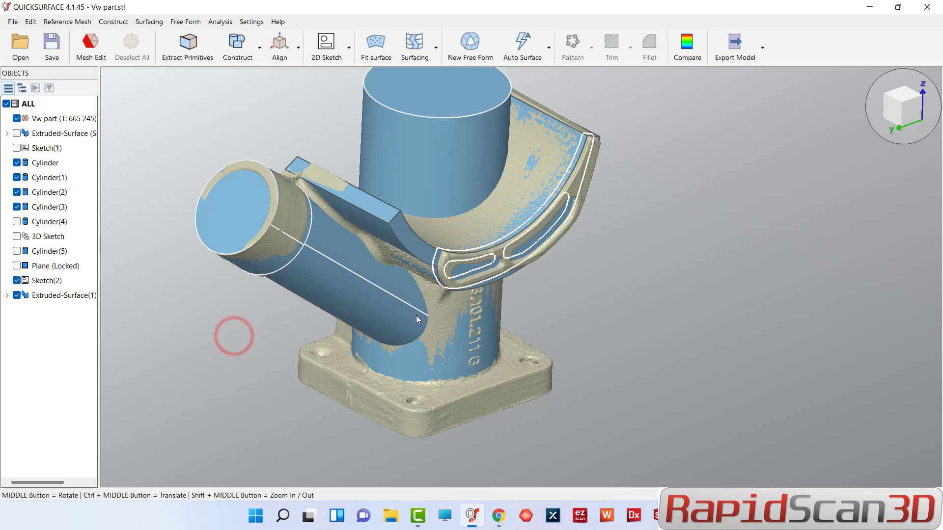
middle_drag(420, 306, 371, 253)
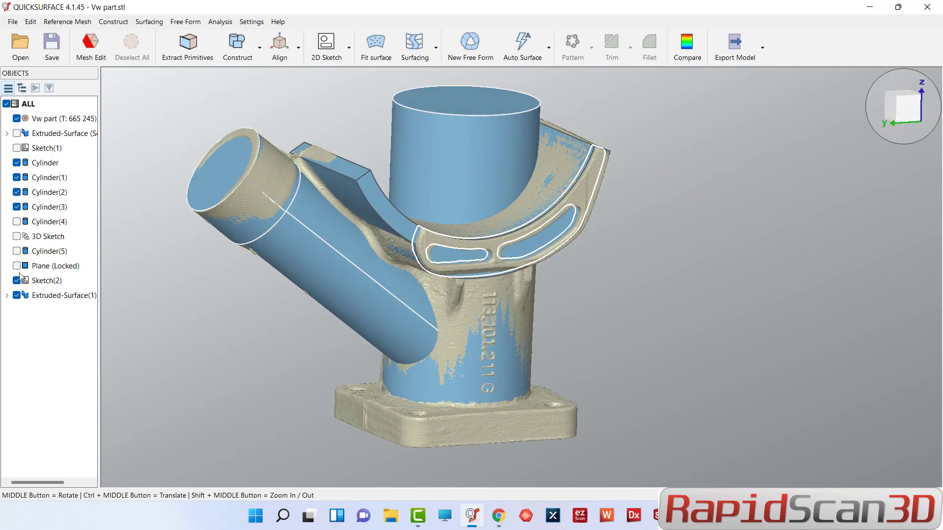
click(43, 282)
ctrl+click(51, 297)
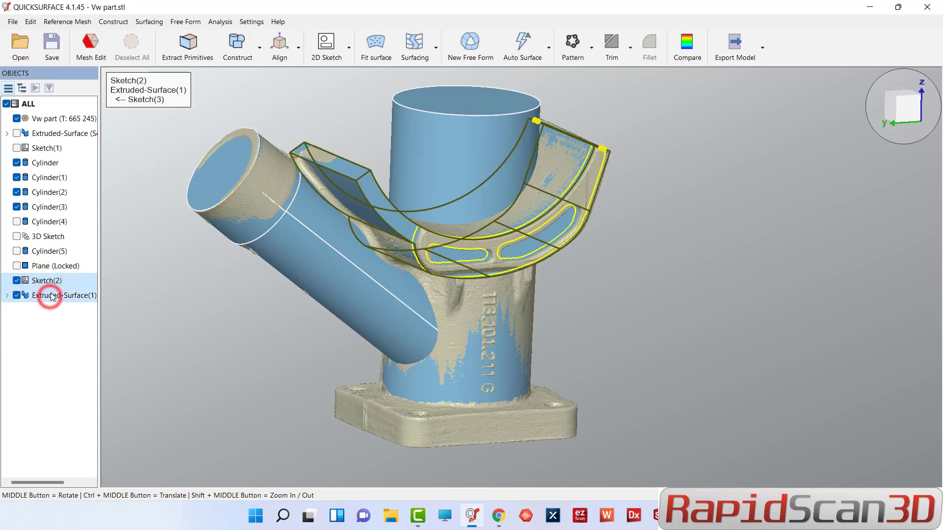
click(37, 300)
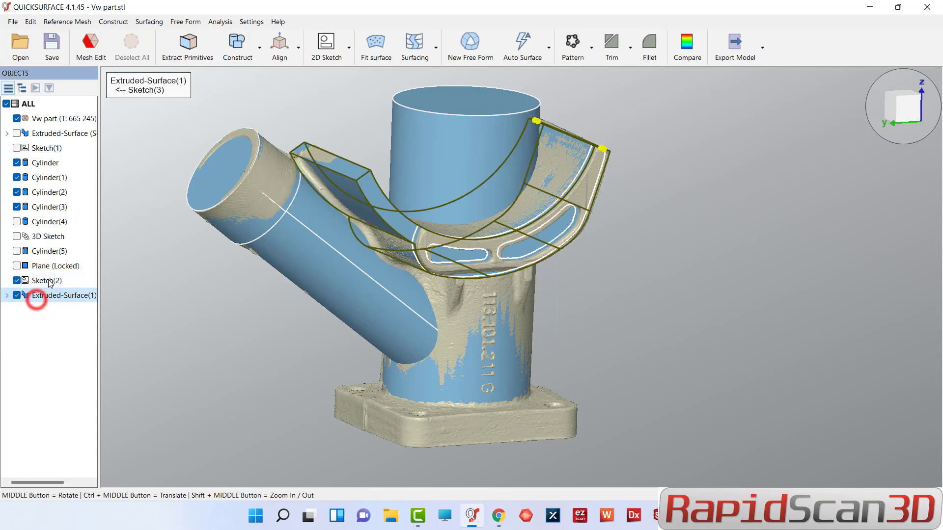
ctrl+click(46, 252)
right_click(45, 253)
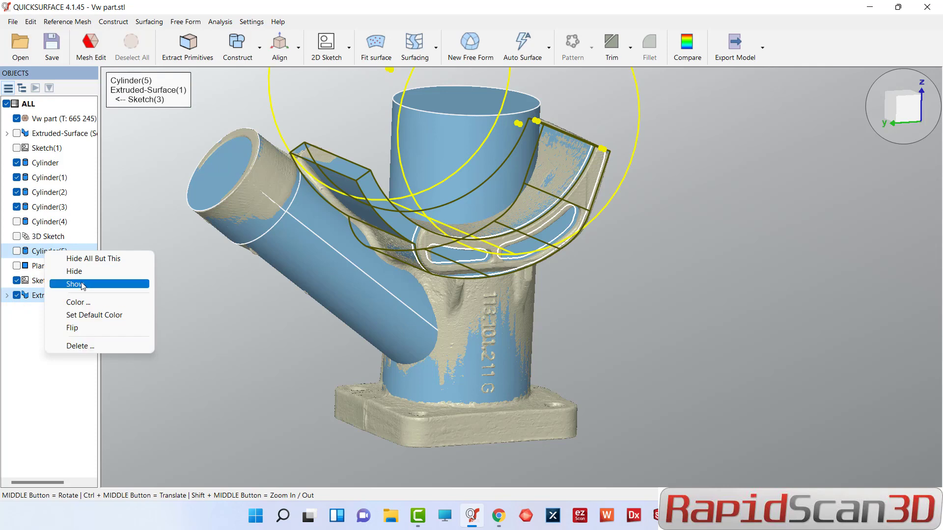
click(163, 279)
Show the base flange extrusion and compare the visible surfaces with the scanned mesh using the To Surface method
middle_drag(507, 276, 247, 234)
click(17, 134)
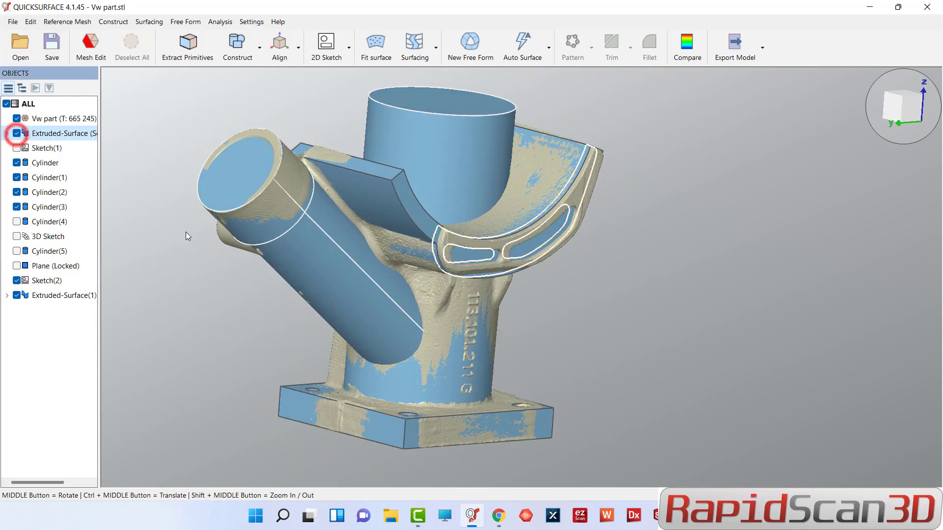
middle_drag(576, 318, 474, 194)
click(687, 44)
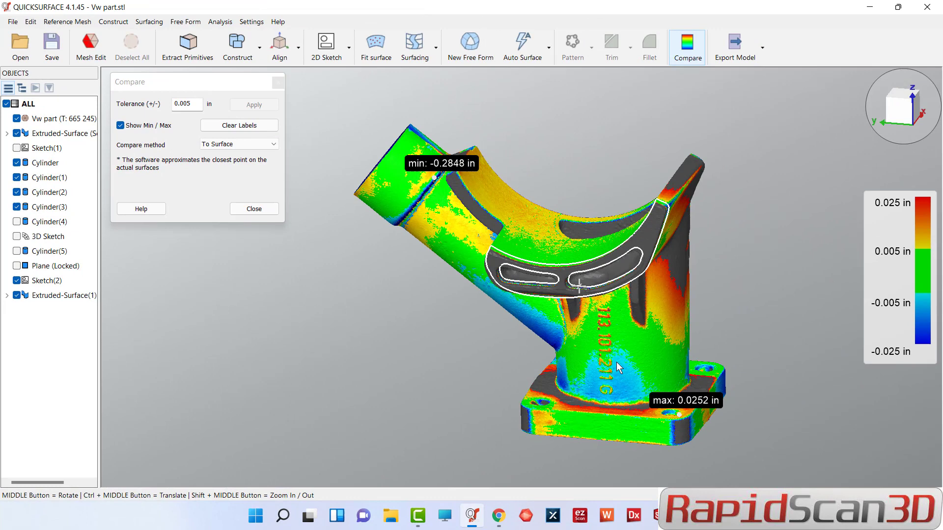
click(278, 83)
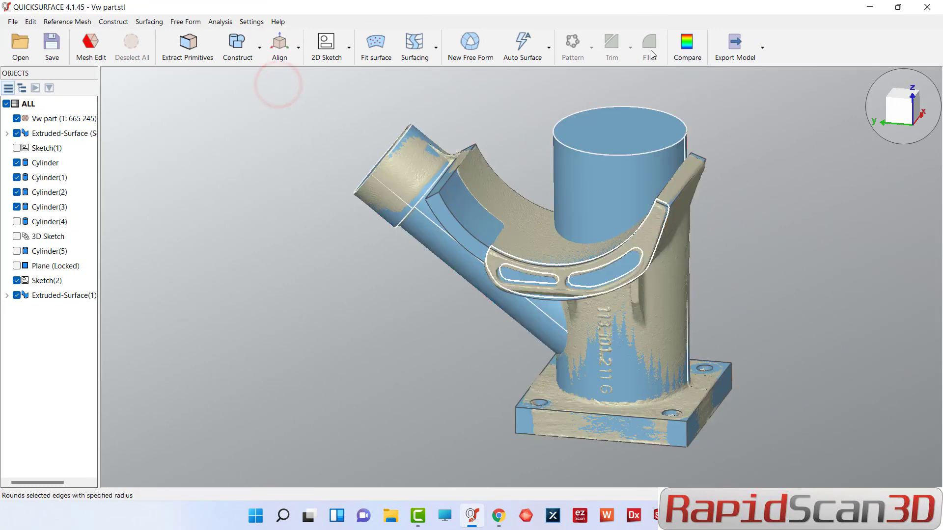
Fillet one vertical corner edge of the base flange extrusion with a 0.25 in radius
click(516, 421)
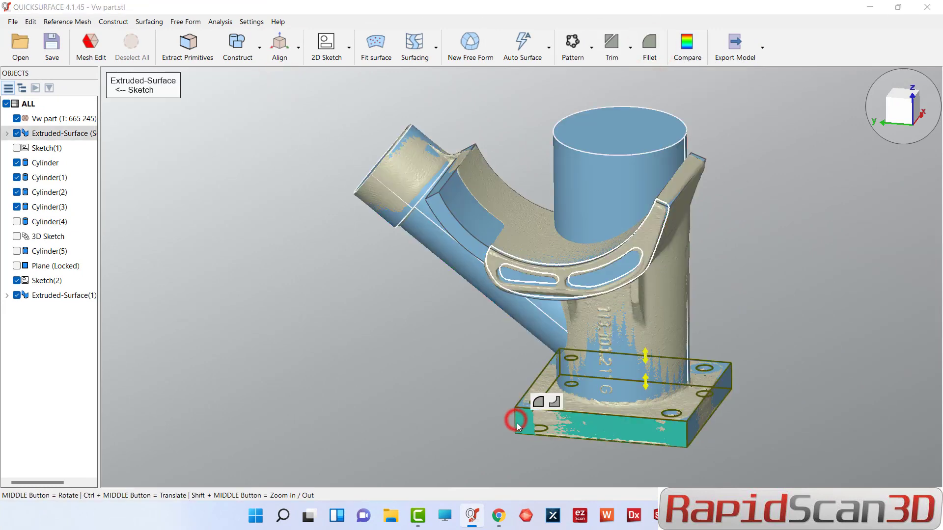
click(537, 402)
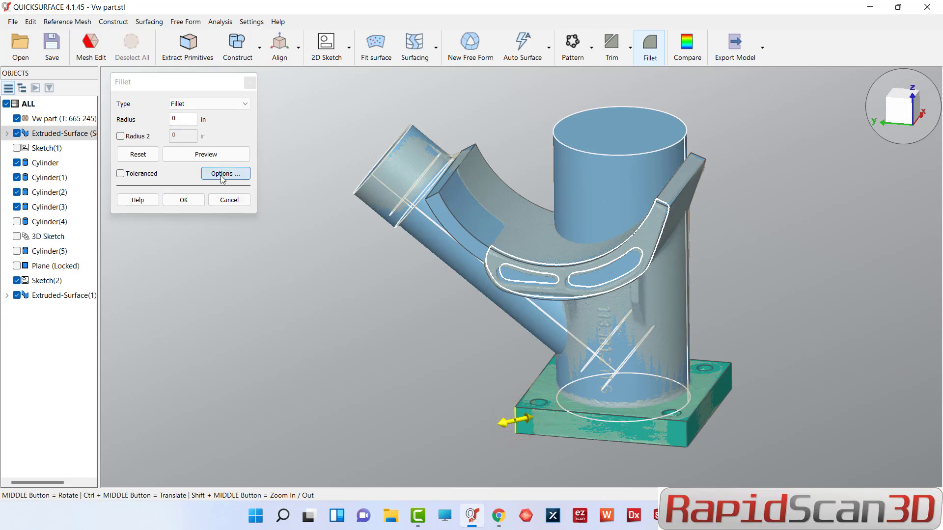
click(199, 105)
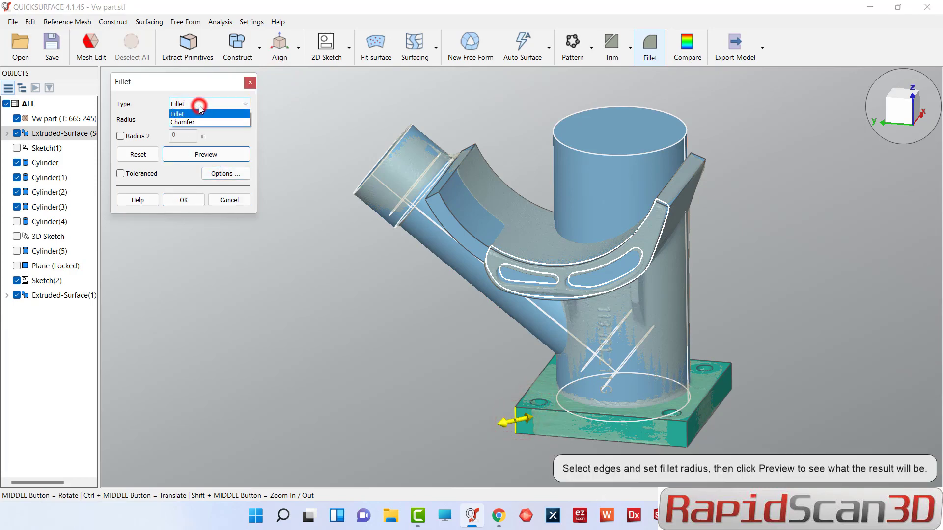
click(199, 105)
double_click(184, 119)
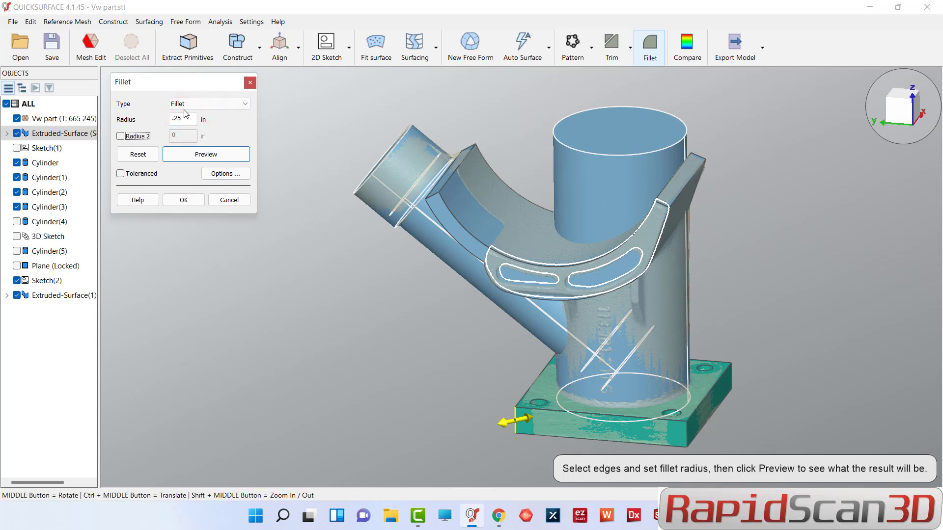
click(209, 154)
scroll(615, 417, up, 3)
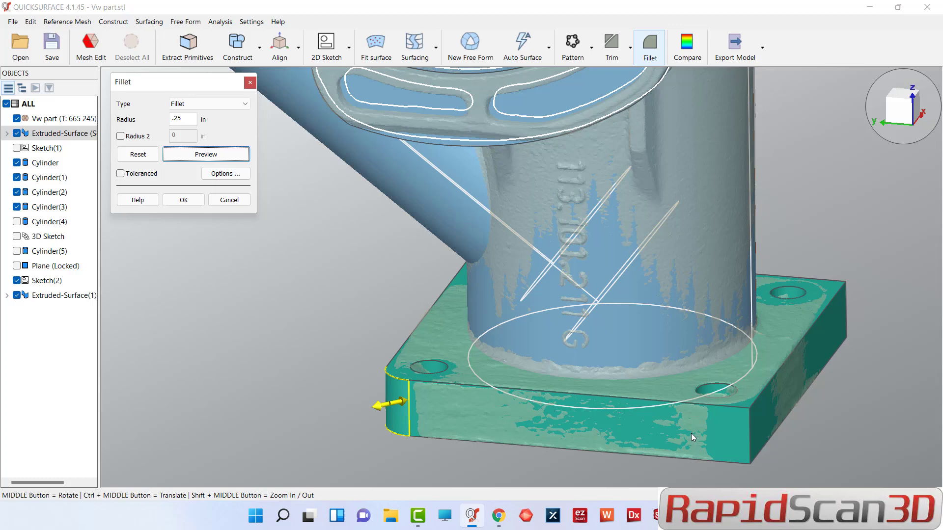
click(747, 427)
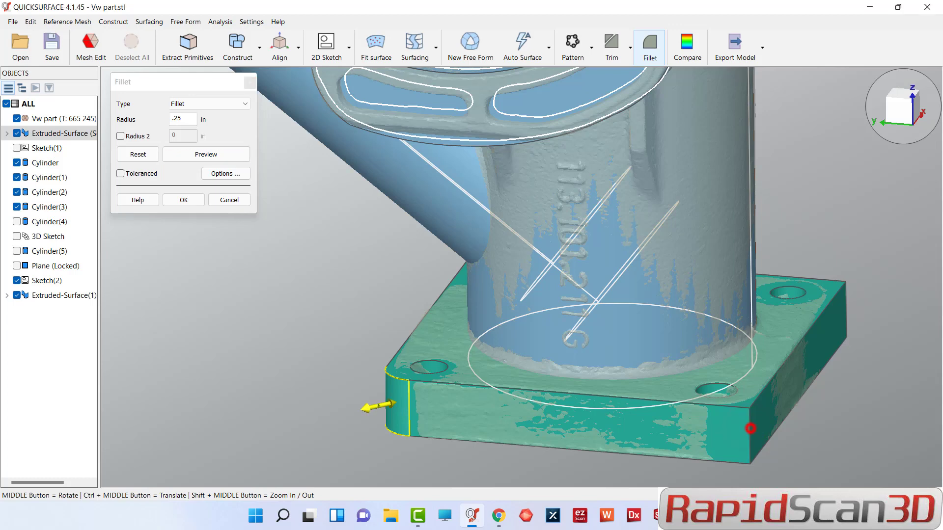
click(182, 200)
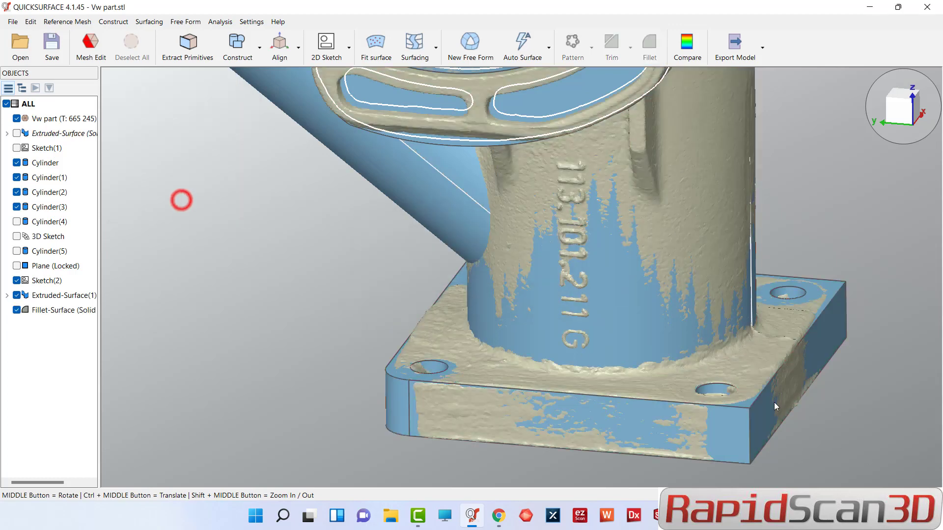
Fillet the remaining three vertical corner edges of the base flange with a 0.25 in radius
click(652, 55)
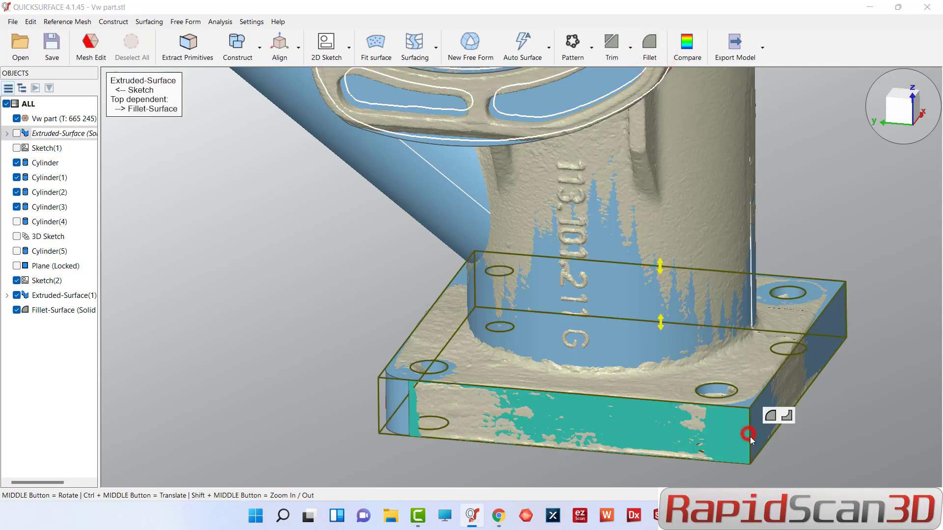
click(773, 416)
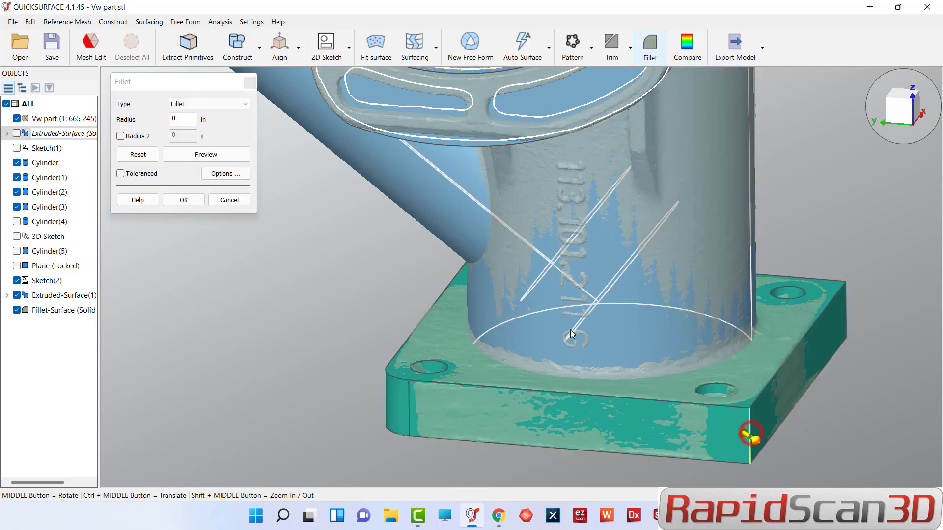
double_click(181, 117)
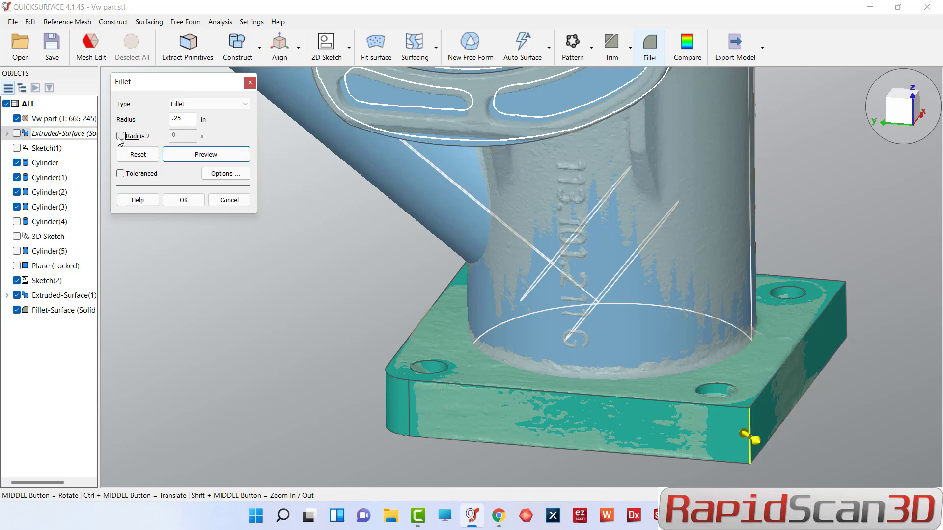
click(179, 154)
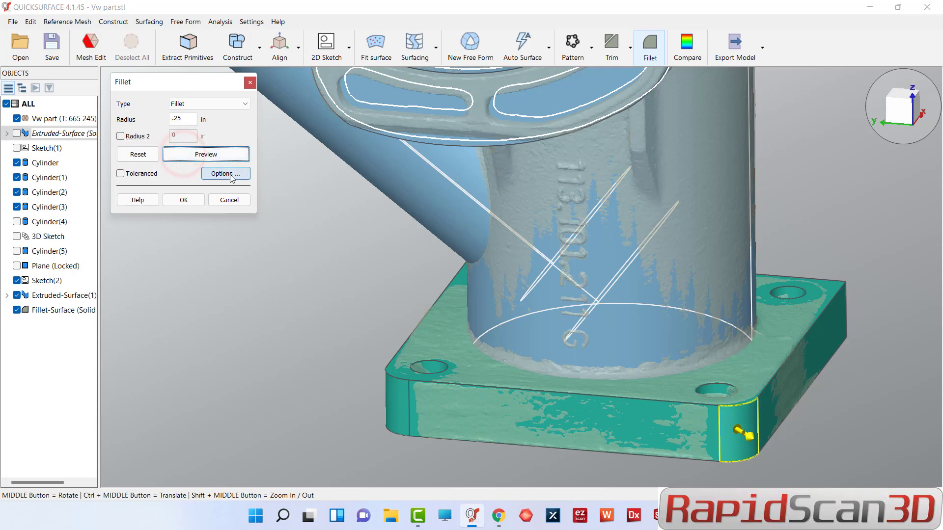
click(846, 306)
click(209, 156)
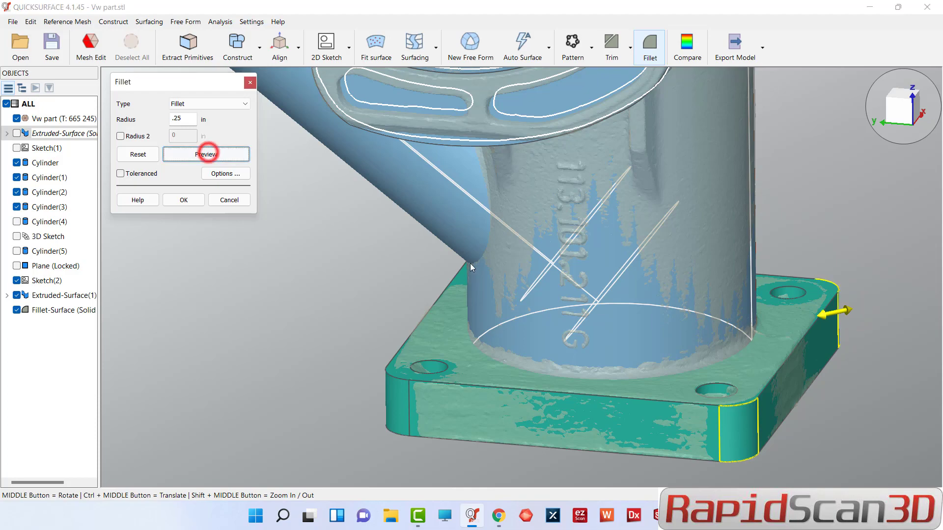
middle_drag(722, 350, 127, 347)
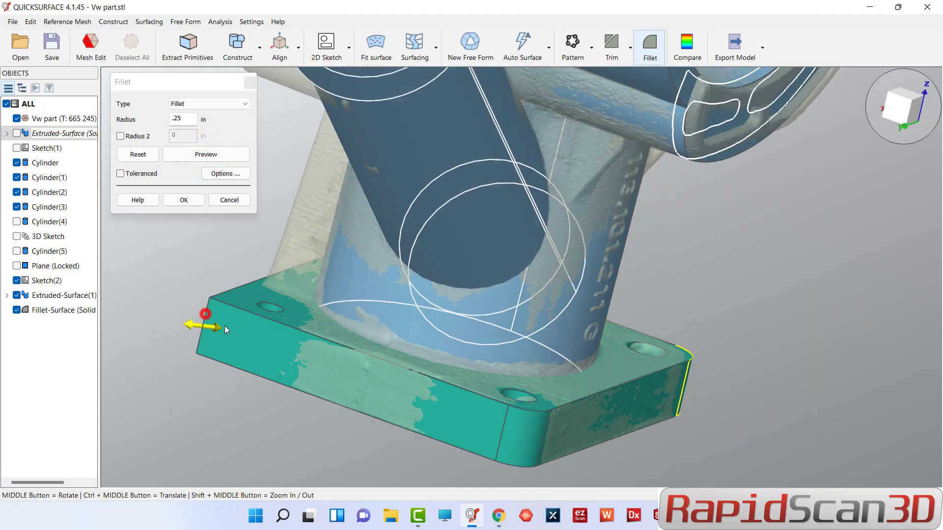
click(213, 153)
mouse_move(456, 314)
middle_down()
mouse_move(384, 433)
mouse_move(289, 288)
middle_up()
click(166, 200)
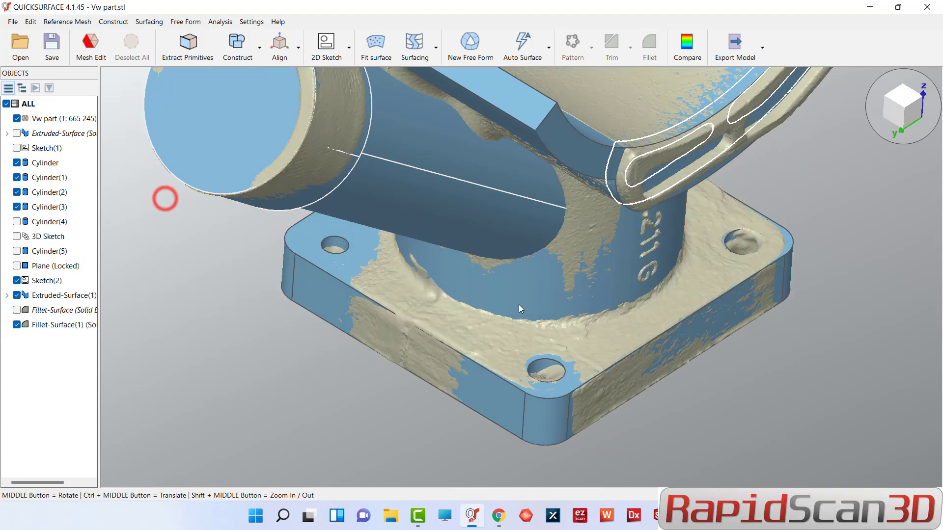
Examine the filleted flange, cylinders and saddle against the scanned mesh from several sides
middle_drag(519, 306, 670, 320)
scroll(656, 261, down, 5)
scroll(622, 253, up, 10)
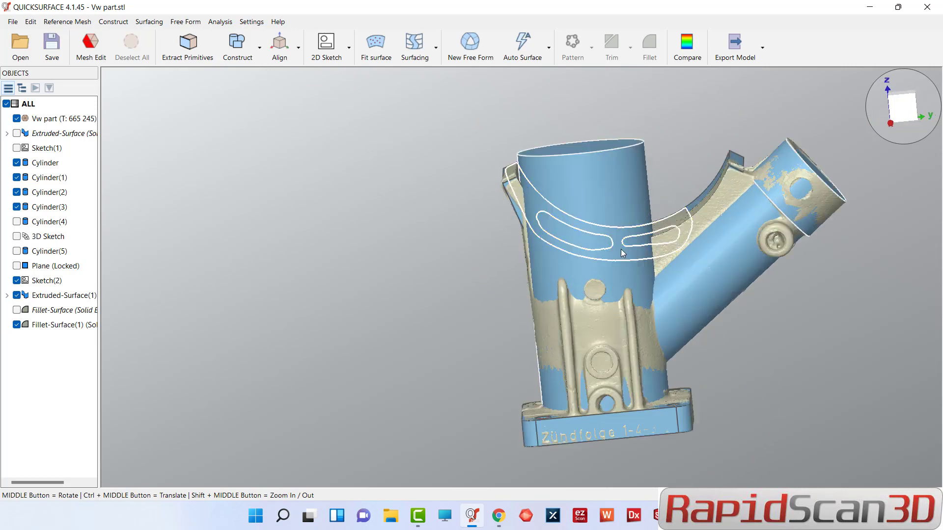
mouse_move(621, 254)
middle_down()
mouse_move(607, 295)
mouse_move(510, 356)
mouse_move(494, 301)
mouse_move(638, 295)
mouse_move(591, 306)
mouse_move(511, 406)
mouse_move(788, 393)
middle_up()
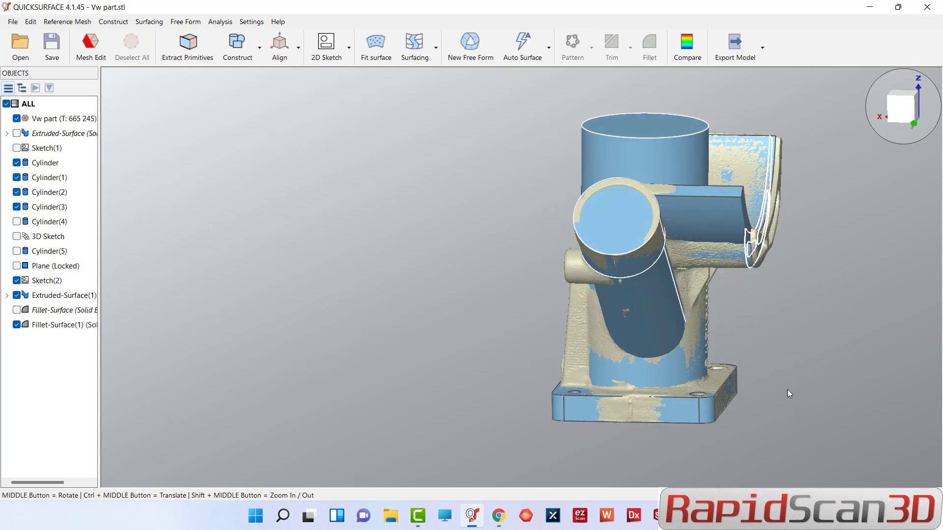
scroll(838, 391, up, 3)
scroll(723, 352, down, 4)
middle_drag(692, 352, 727, 344)
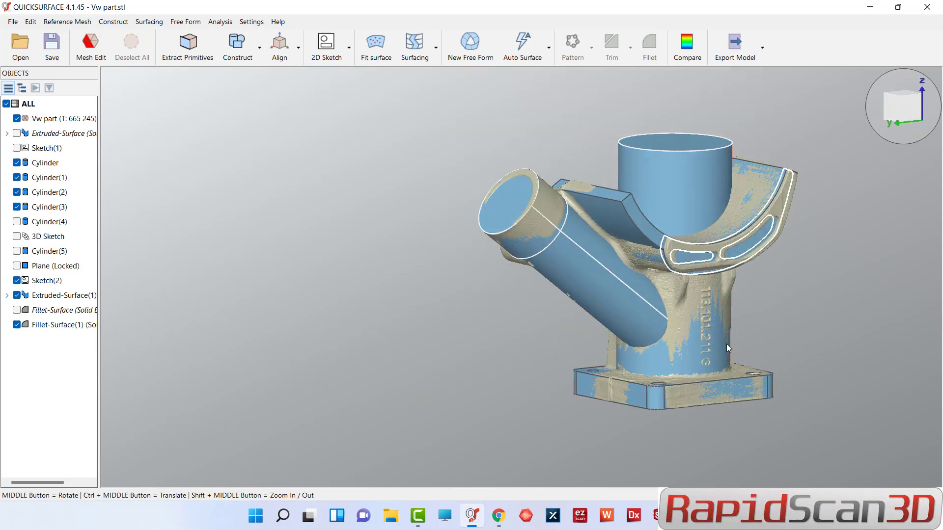
scroll(765, 293, down, 3)
scroll(810, 289, up, 4)
mouse_move(700, 288)
middle_down()
mouse_move(699, 335)
mouse_move(694, 301)
middle_up()
Transfer the model to SOLIDWORKS with Map Z to Y Axis and the pause after Trim Surface enabled, and dismiss the completion notice
click(15, 22)
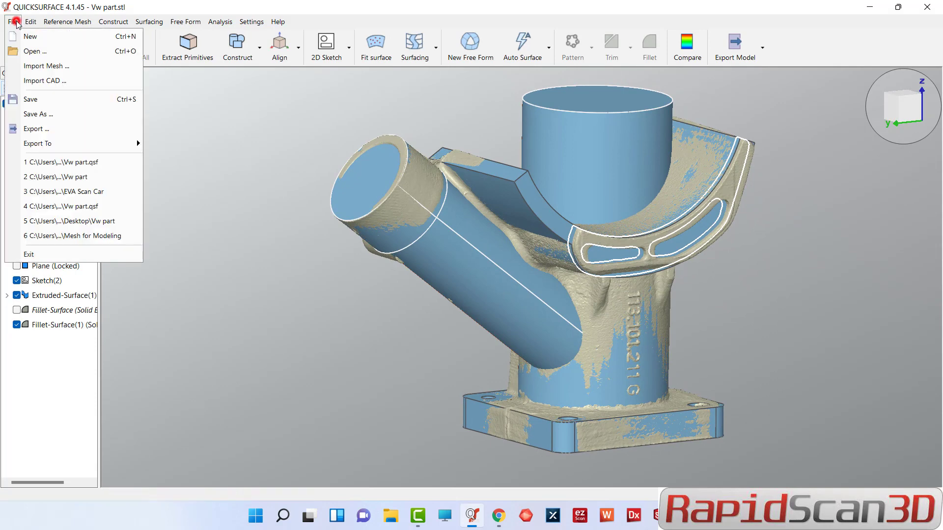
click(180, 143)
click(12, 22)
click(61, 143)
click(192, 143)
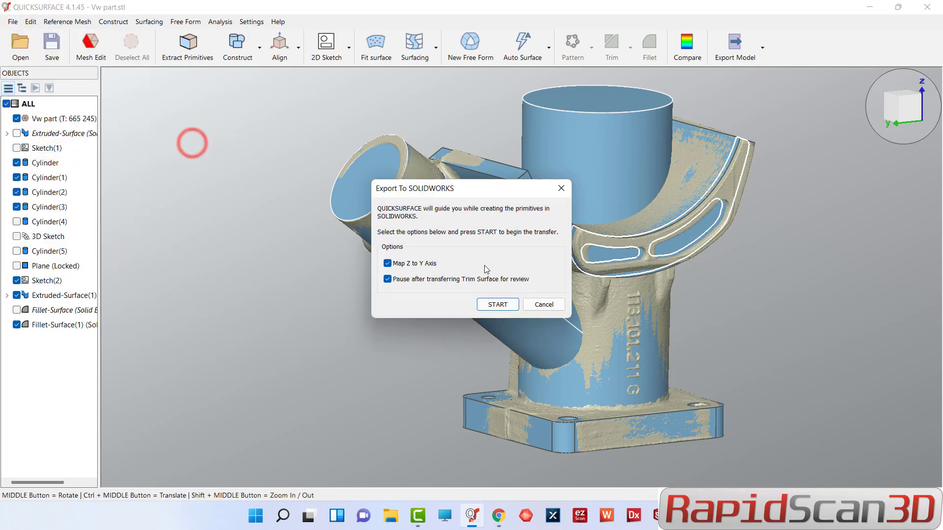
click(498, 304)
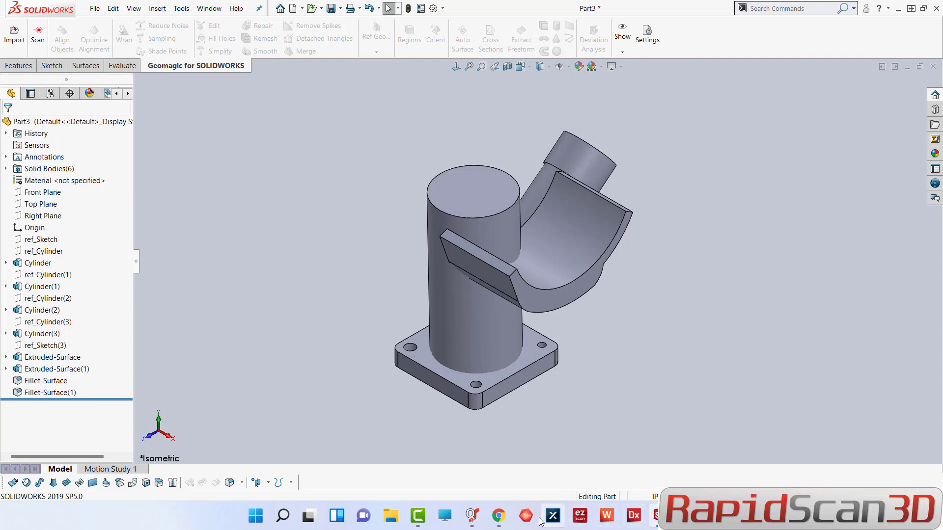
click(472, 515)
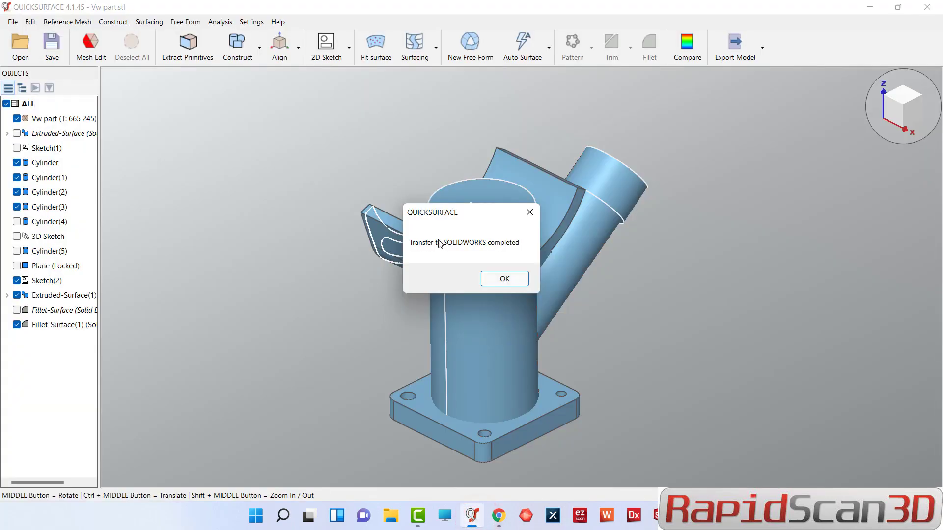
click(517, 280)
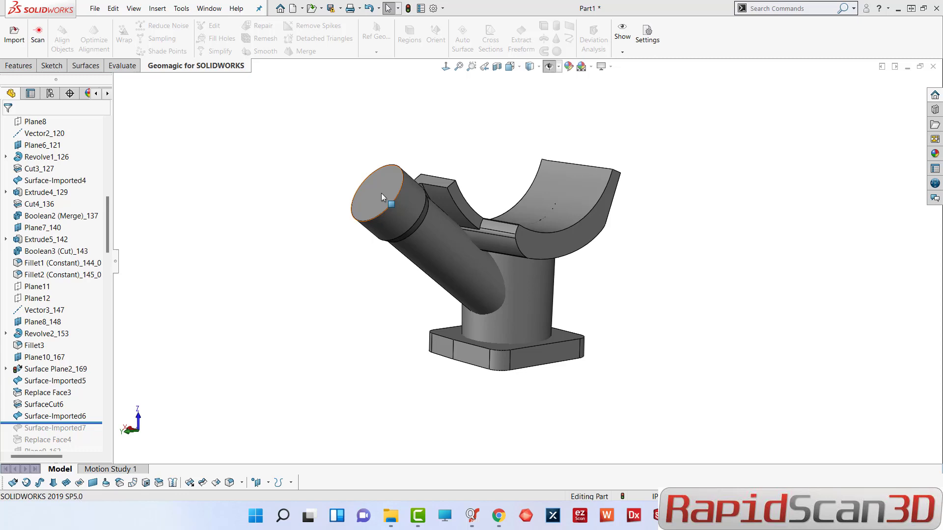
In the SOLIDWORKS document Part1, roll the feature history forward in stages to the last feature, Fillet33
middle_drag(381, 193, 547, 296)
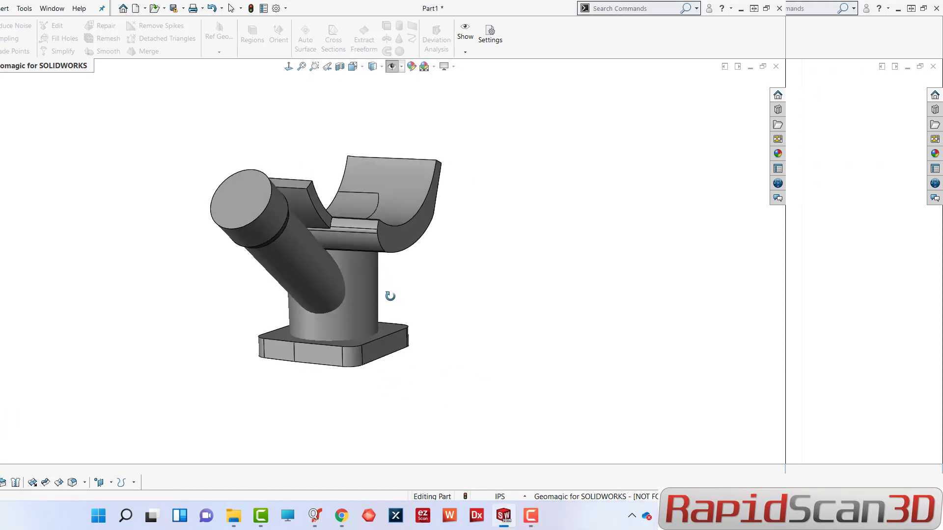
drag(91, 296, 81, 408)
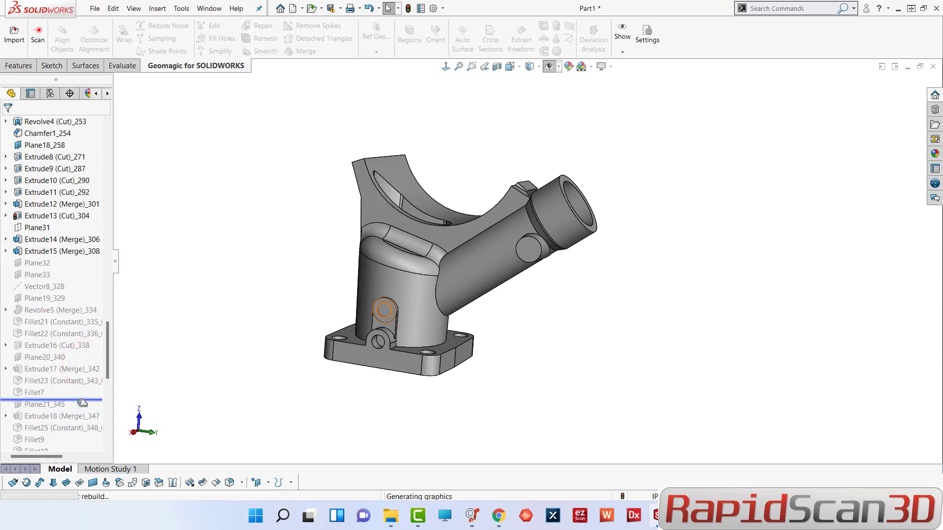
middle_drag(331, 376, 385, 389)
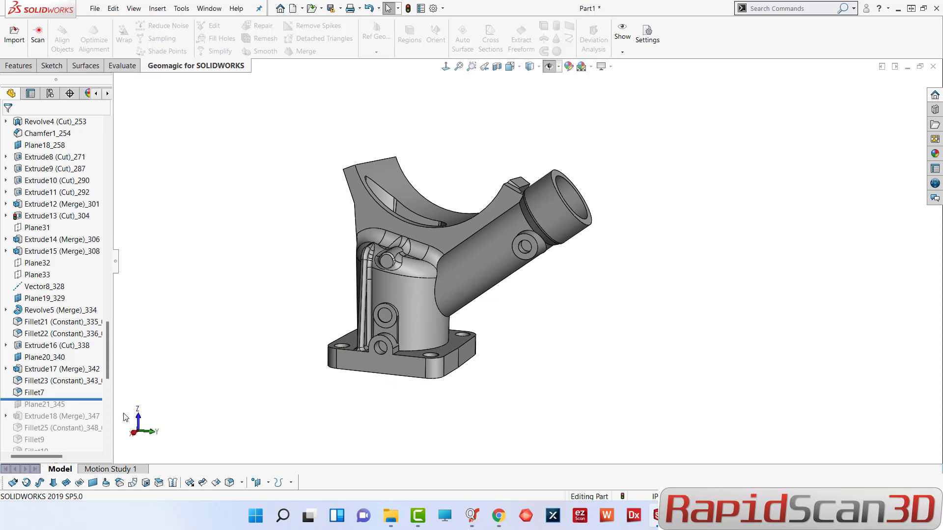
drag(95, 398, 86, 445)
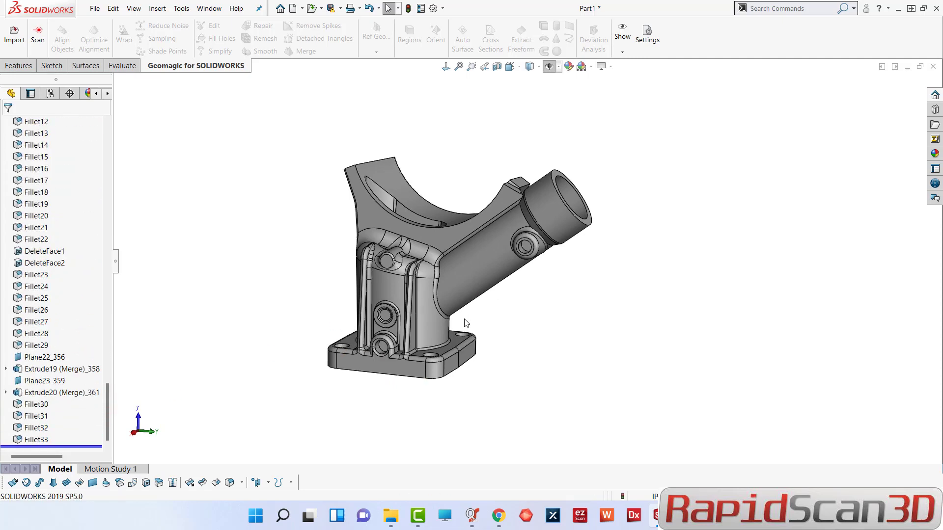
Inspect the completed Part1 model from several sides, including the saddle, angled tube and base flange
scroll(459, 324, down, 3)
middle_drag(460, 324, 365, 209)
scroll(398, 205, up, 2)
scroll(471, 161, down, 3)
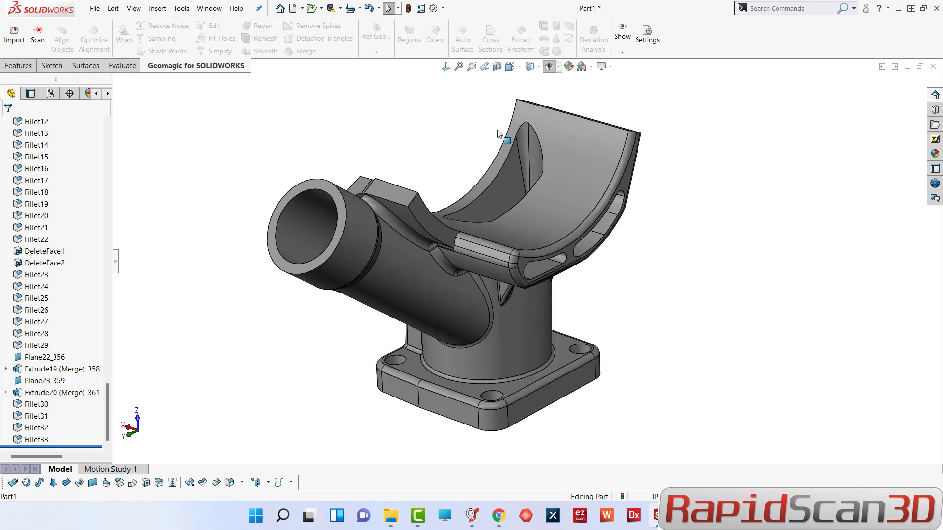
middle_drag(520, 386, 699, 312)
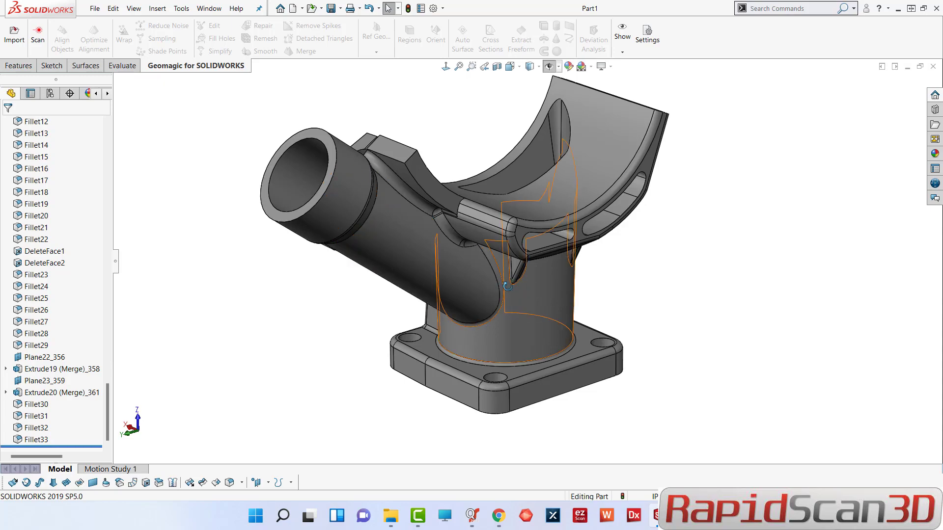
middle_drag(494, 270, 620, 342)
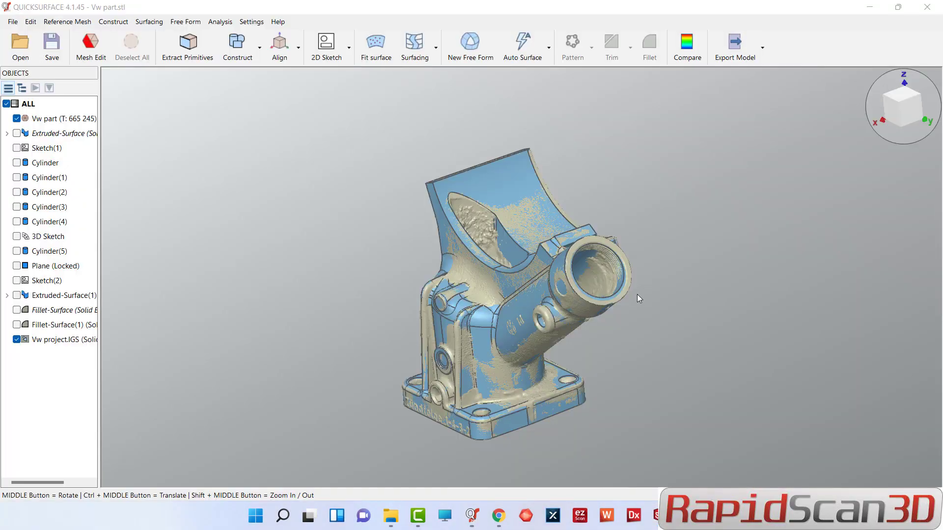
In QUICKSURFACE, highlight the imported Vw project.IGS body and check its fit against the scanned mesh
click(51, 339)
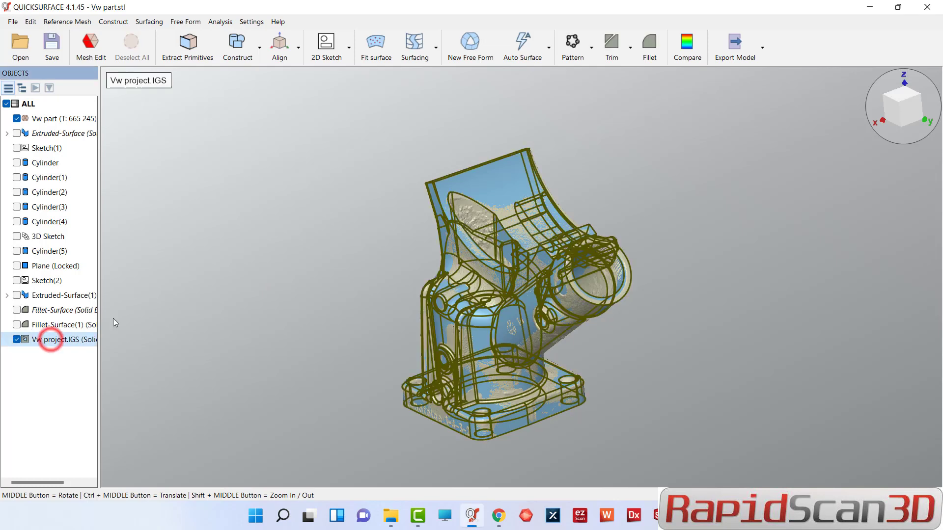
click(308, 294)
middle_drag(392, 310, 484, 254)
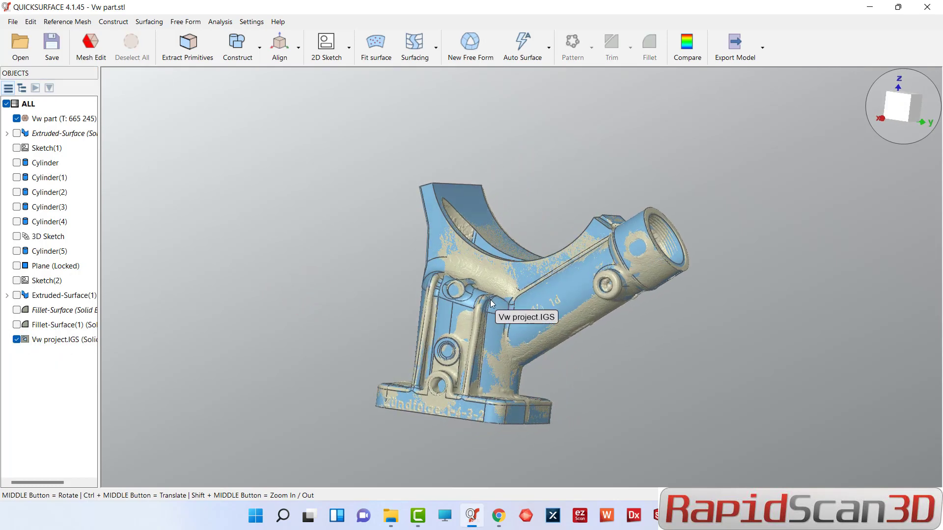
middle_drag(490, 299, 491, 303)
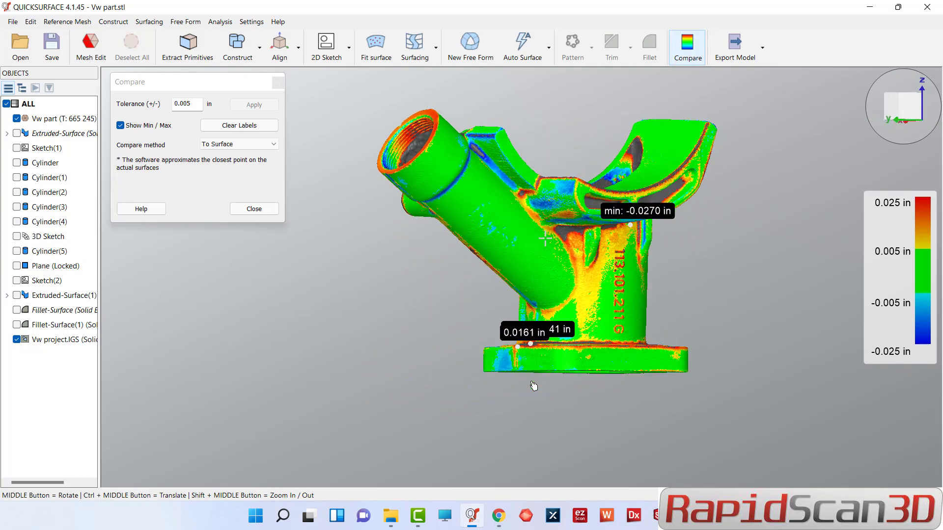
Examine the To Surface deviation map of Vw project.IGS from the side and underside, and close the comparison
scroll(534, 386, up, 5)
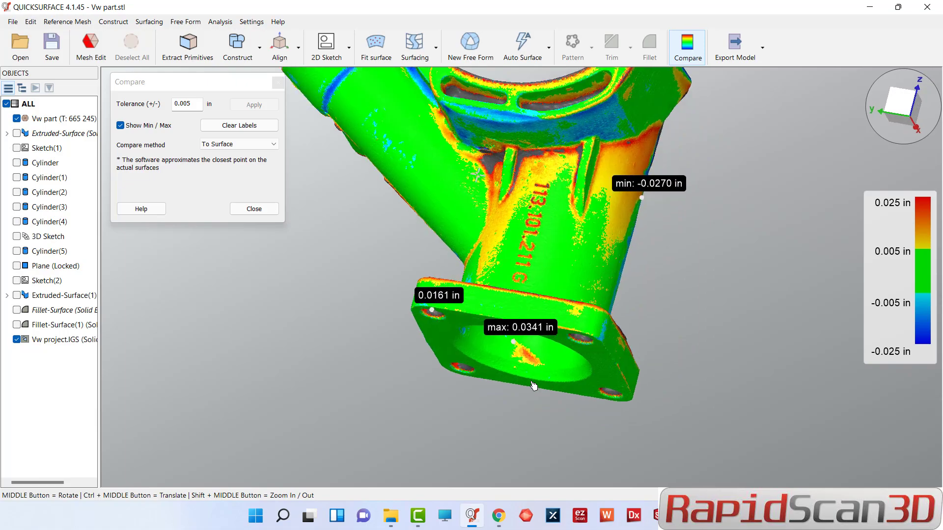
middle_drag(534, 386, 534, 387)
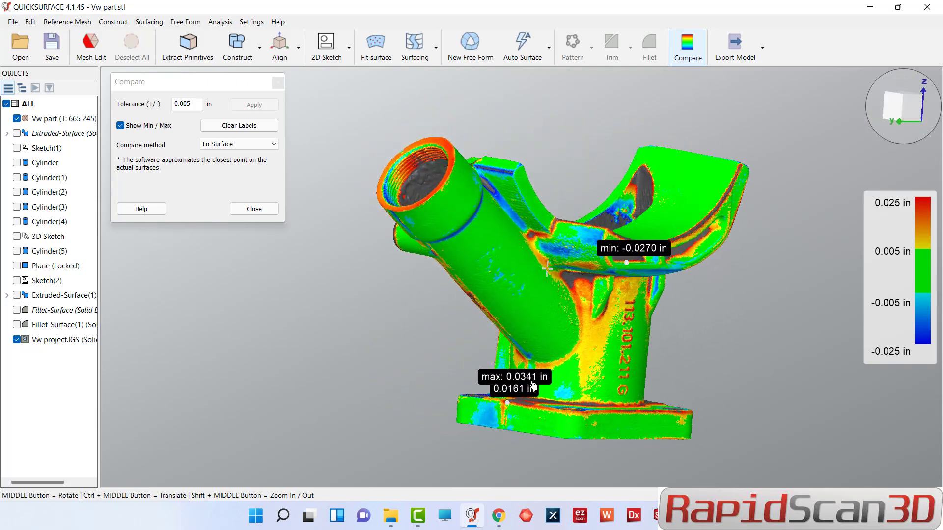
click(254, 209)
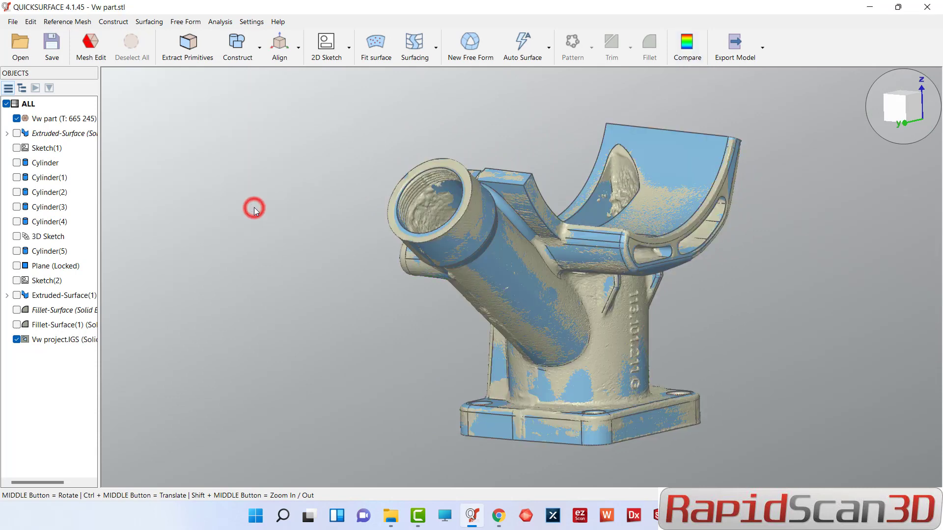
middle_drag(558, 327, 558, 328)
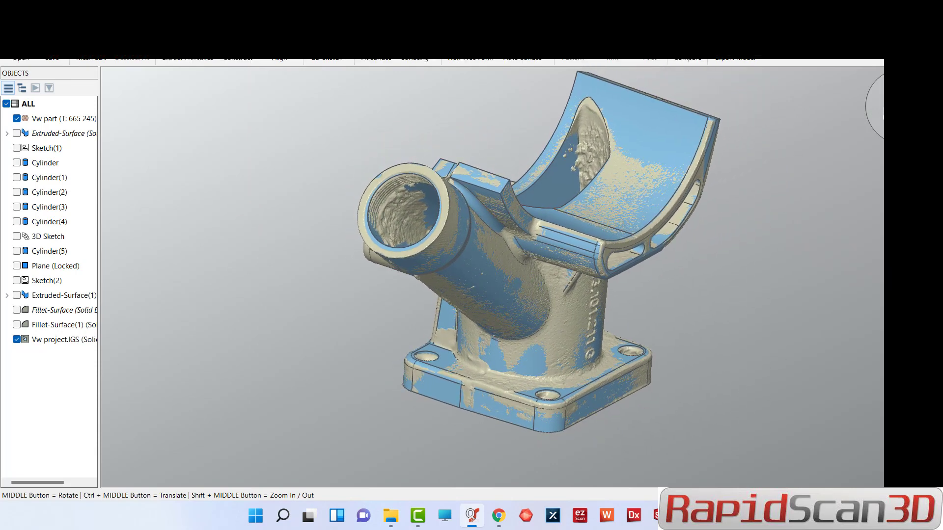